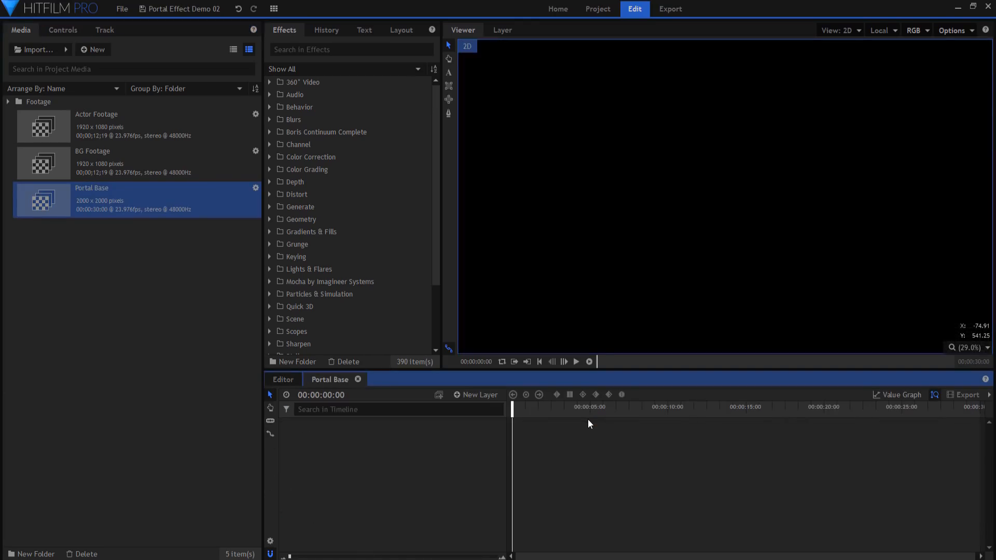
# Add a white 2000 × 2000 plane to the Portal Base shot and rename its layer Portal Shape.
pyautogui.click(483, 394)
pyautogui.click(486, 407)
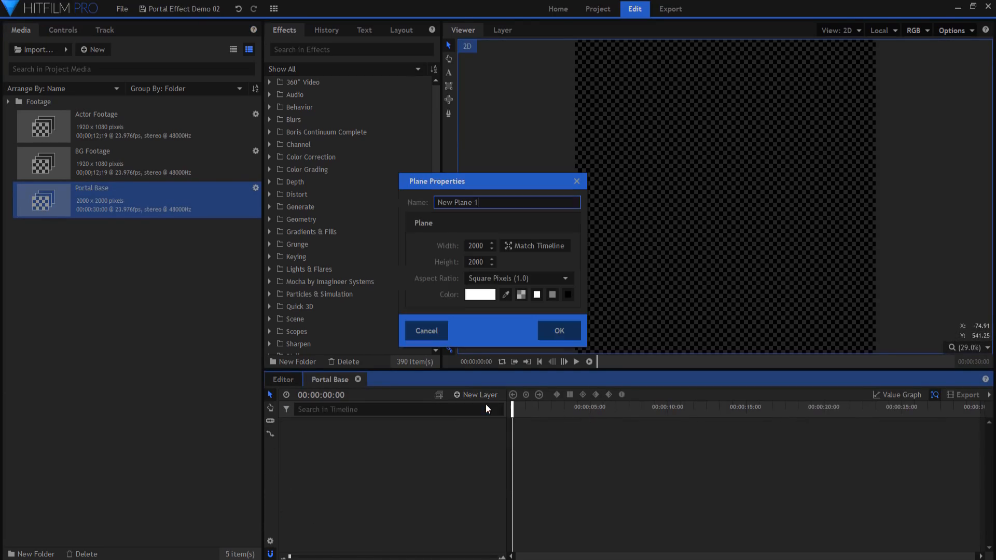
pyautogui.click(553, 333)
pyautogui.rightClick(381, 425)
pyautogui.click(401, 388)
pyautogui.write('Portal Shape')
pyautogui.press('Return')
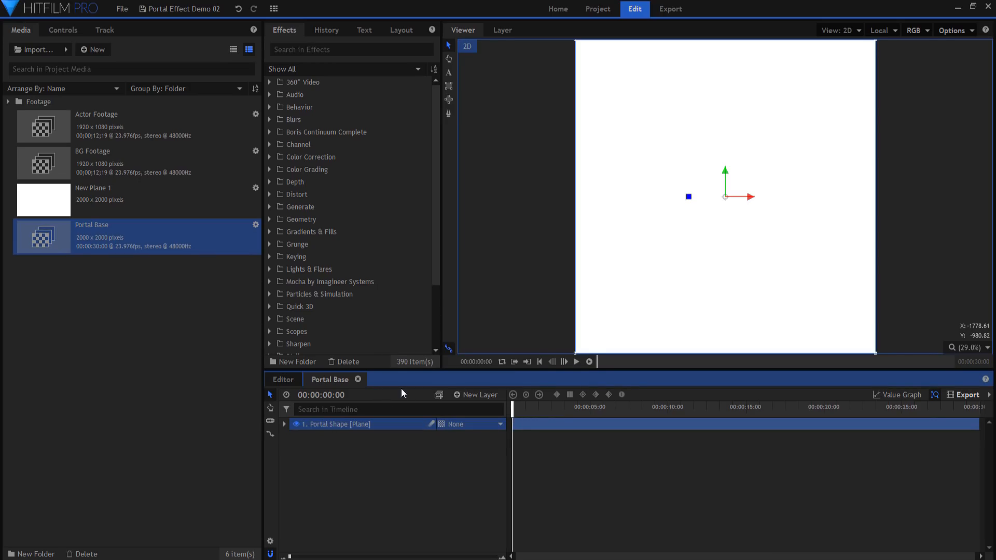
# Add a camera layer and draw a centred elliptical mask on Portal Shape, about three quarters of the plane's width.
pyautogui.click(475, 393)
pyautogui.click(481, 449)
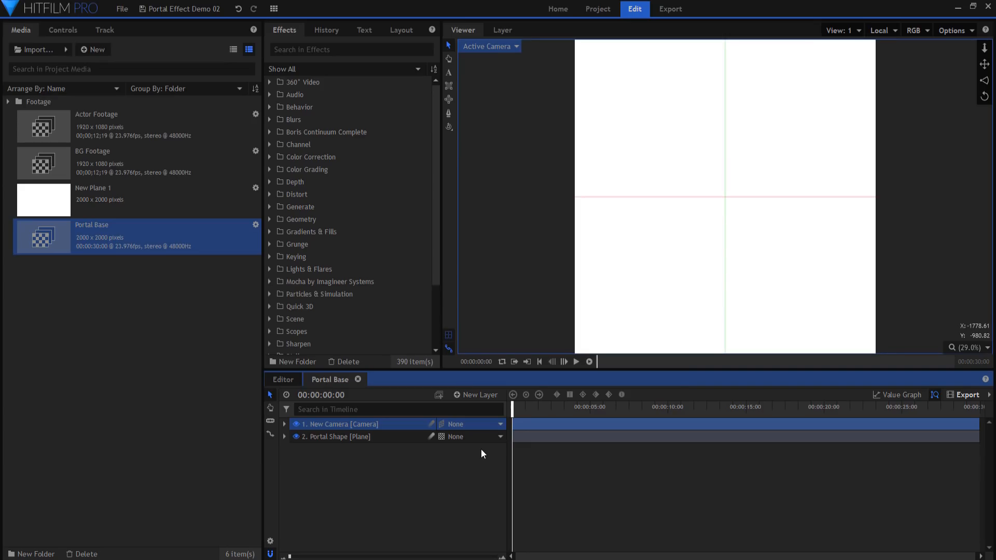
pyautogui.click(372, 438)
pyautogui.click(449, 99)
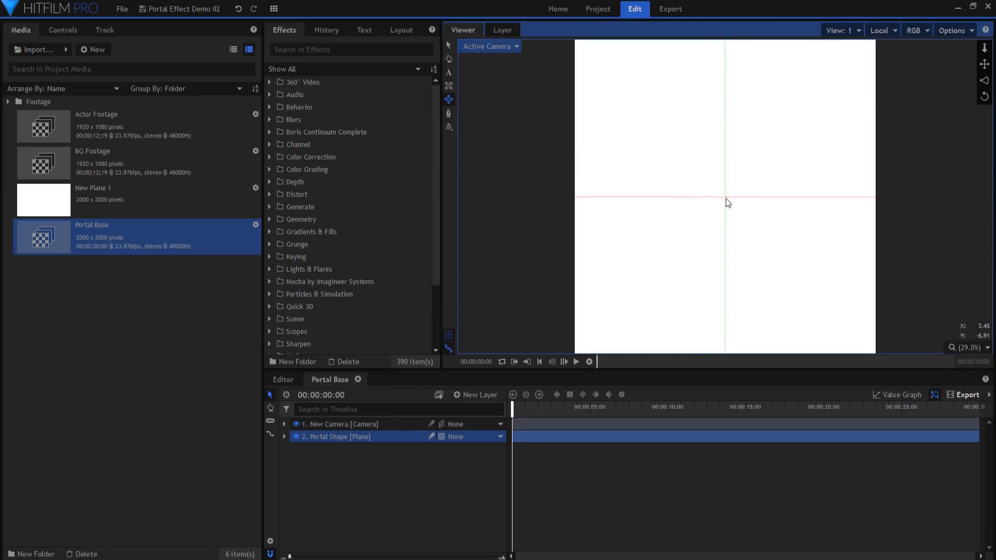
pyautogui.moveTo(724, 197); pyautogui.dragTo(842, 322)
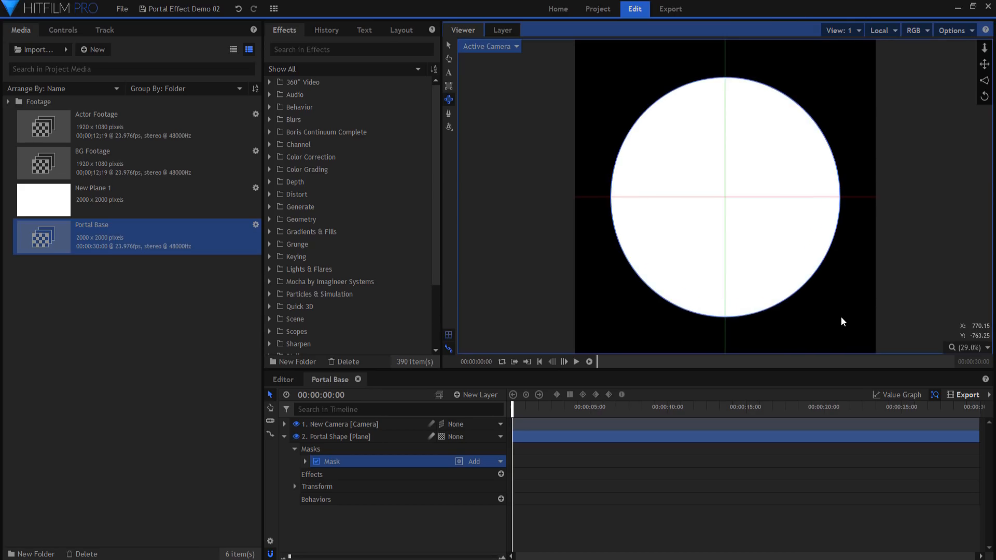
# Enable keyframing for the Portal Shape mask's scale at 00:00:01:00, with the scale at 100%.
pyautogui.click(62, 30)
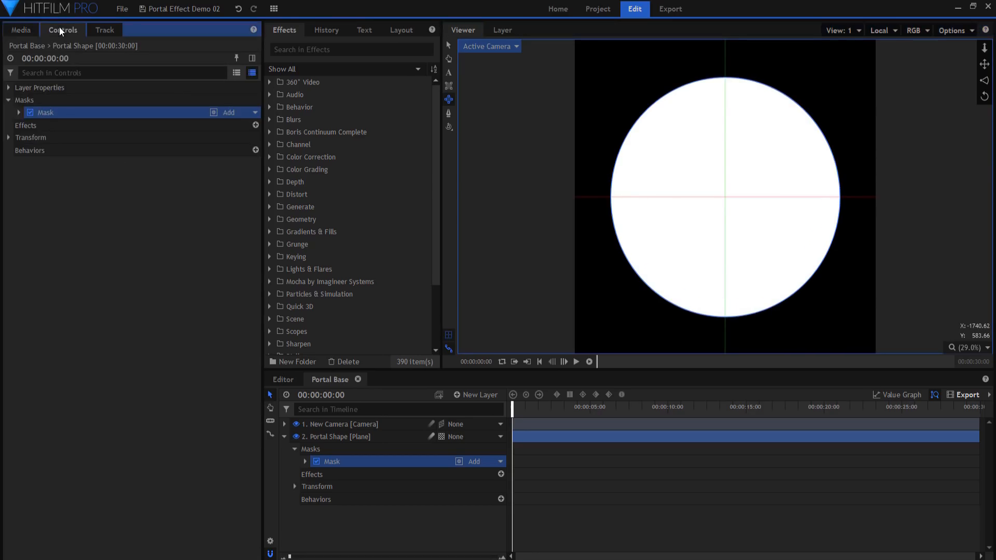
pyautogui.click(18, 112)
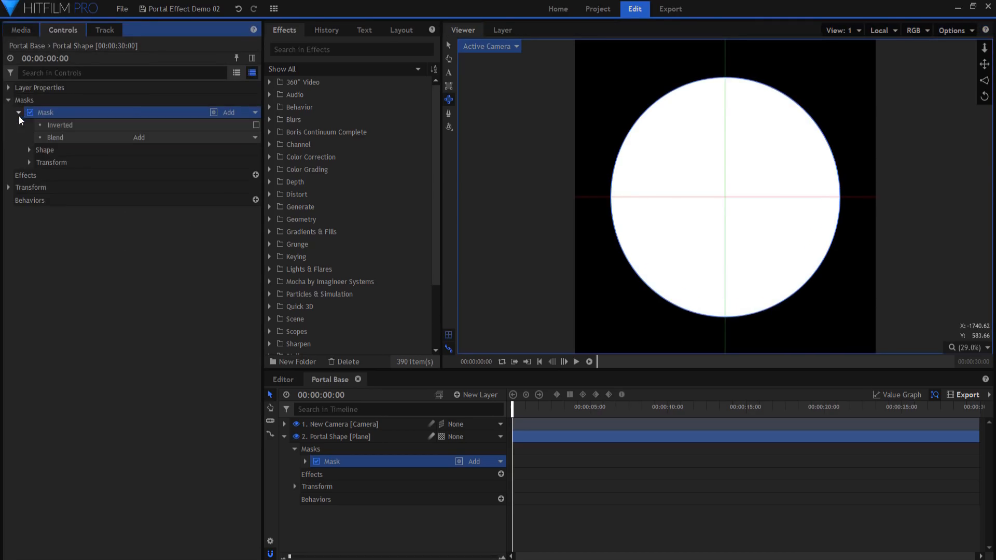
pyautogui.click(28, 162)
pyautogui.click(329, 396)
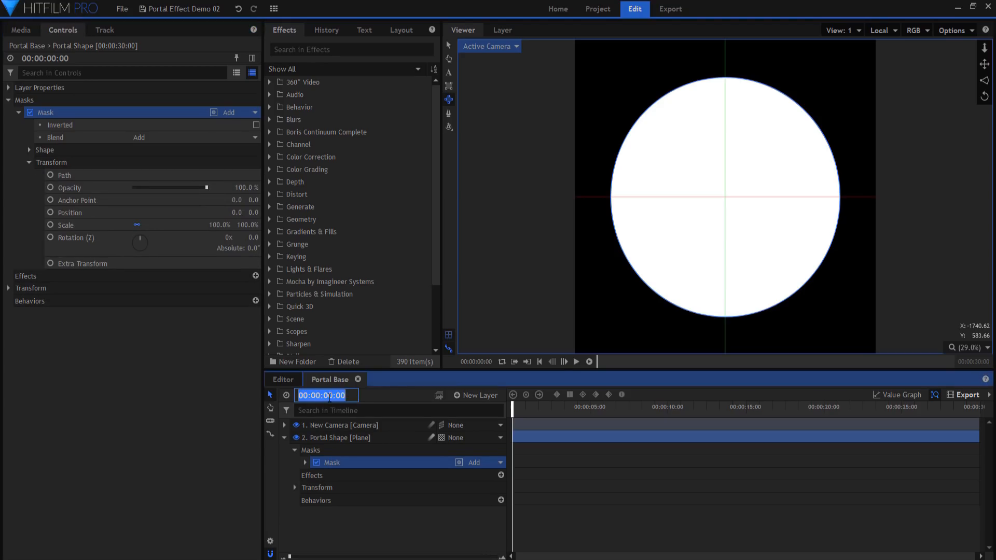
pyautogui.click(331, 396)
pyautogui.write('1')
pyautogui.press('Return')
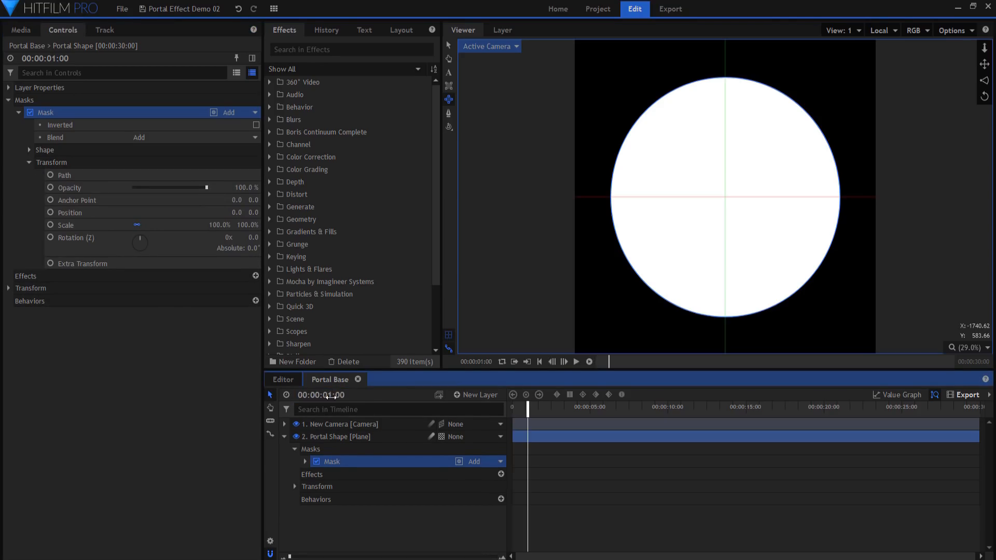
pyautogui.click(50, 226)
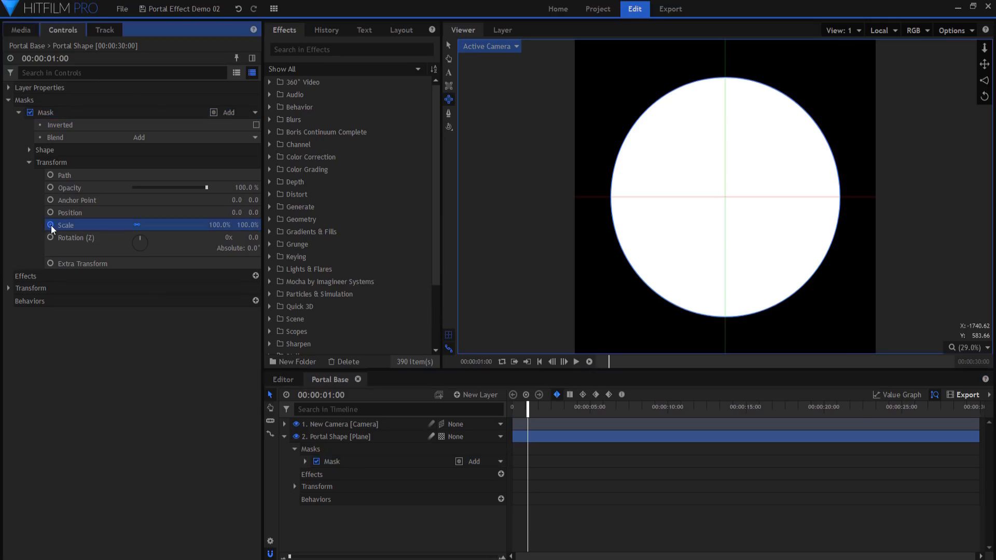
# Set the mask's scale to 0% at the start of the timeline.
pyautogui.moveTo(528, 407); pyautogui.dragTo(512, 408)
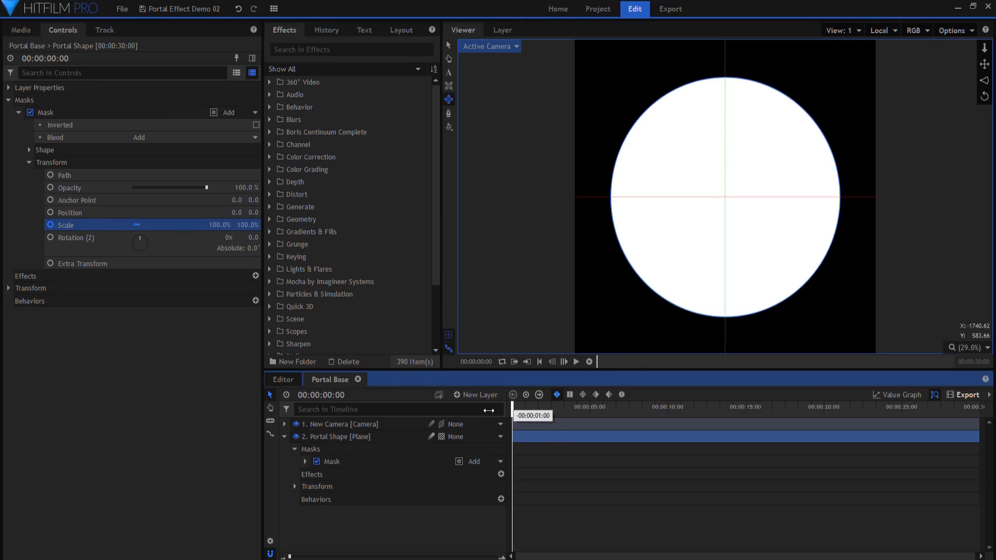
pyautogui.click(252, 225)
pyautogui.write('0')
pyautogui.press('Return')
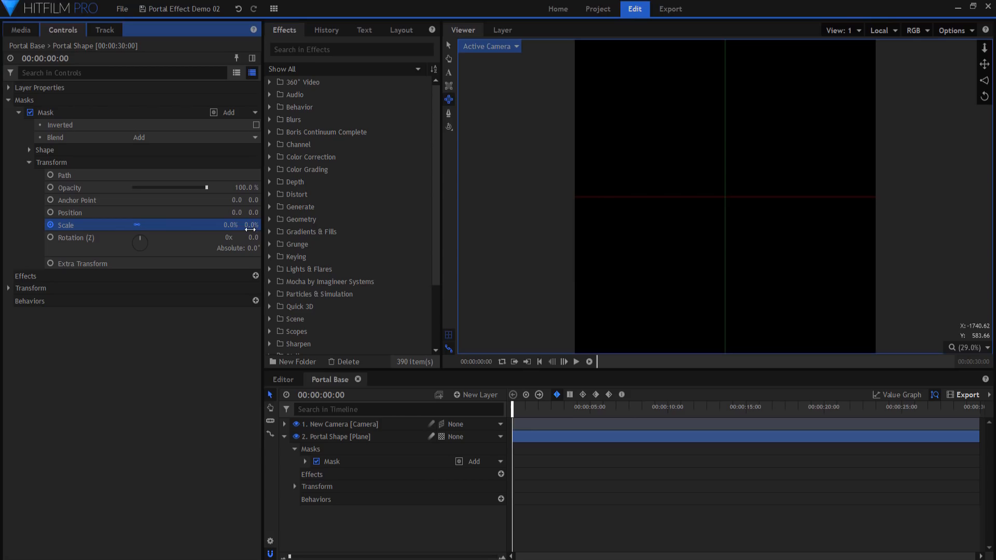
# Reveal the mask's scale keyframes in the timeline and make the first two smooth.
pyautogui.doubleClick(201, 228)
pyautogui.scroll(-1, 573, 485)
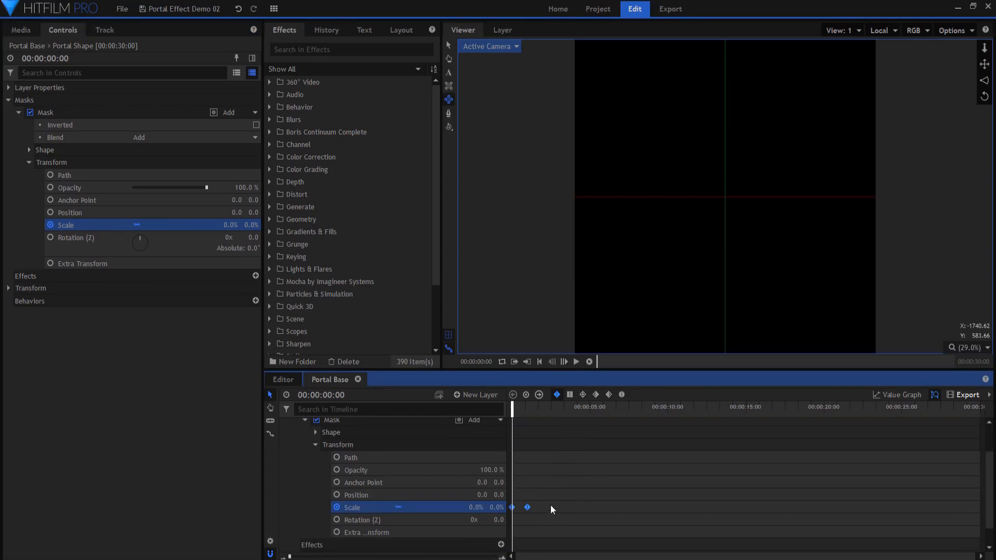
pyautogui.moveTo(551, 505); pyautogui.dragTo(506, 513)
# Add a 100% scale keyframe for the mask at 00:00:03:15.
pyautogui.click(331, 395)
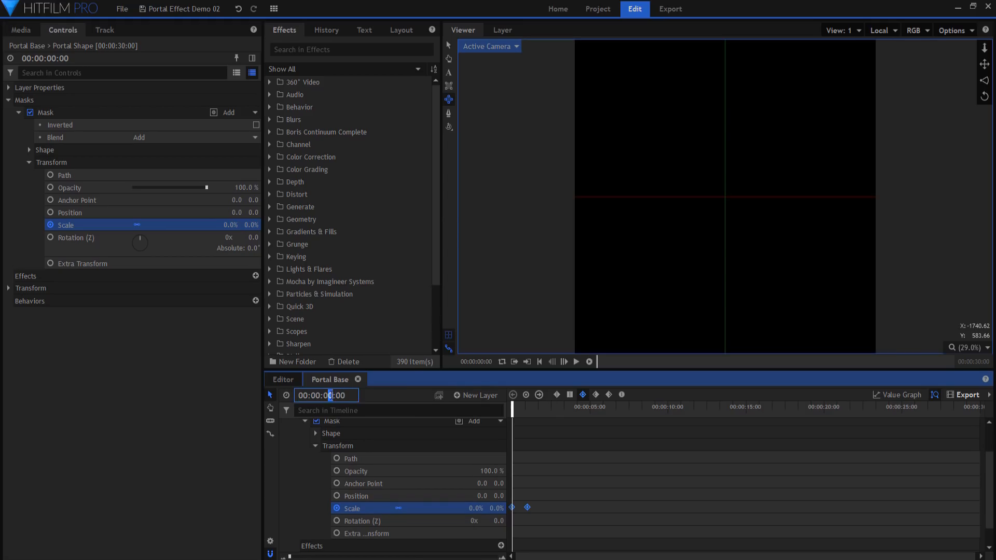
pyautogui.write('15')
pyautogui.press('Return')
pyautogui.click(526, 396)
# Set the mask's scale to 0% at 00:00:04:15 and make the last two scale keyframes smooth.
pyautogui.click(331, 396)
pyautogui.write('4')
pyautogui.press('Return')
pyautogui.click(493, 508)
pyautogui.write('0')
pyautogui.press('Return')
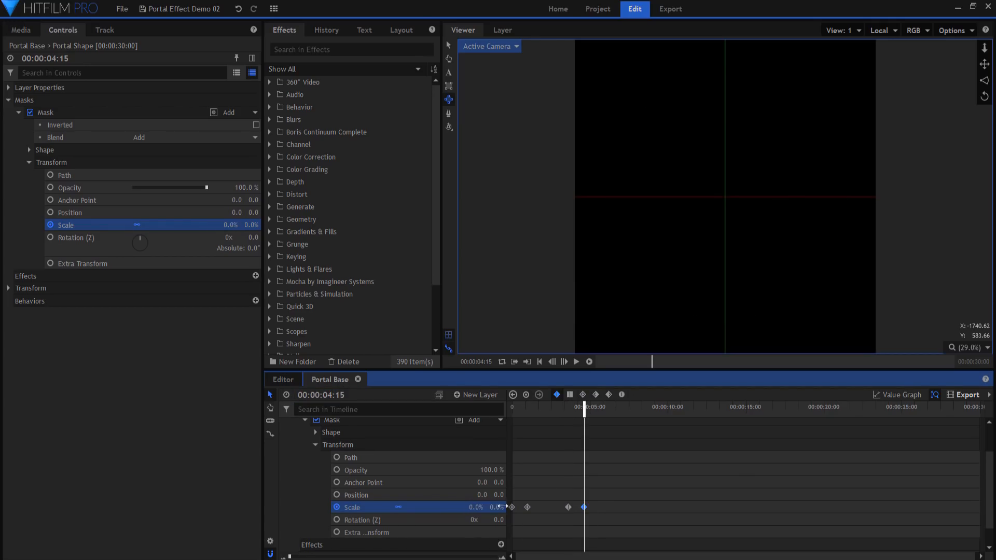
pyautogui.moveTo(550, 505); pyautogui.dragTo(600, 514)
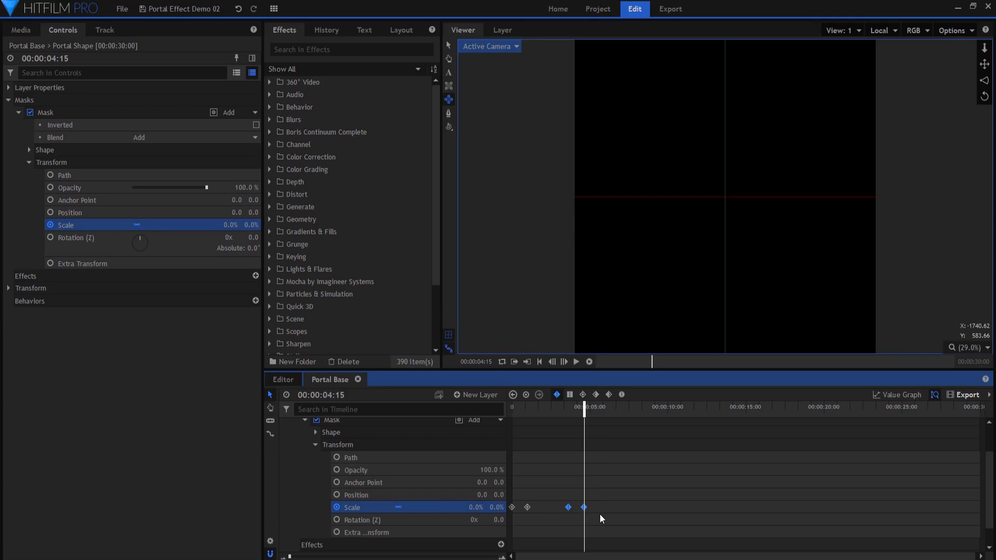
pyautogui.click(583, 396)
# Feather the mask outward with a feather strength of 176 px, previewing it at 00:00:02:04.
pyautogui.click(29, 150)
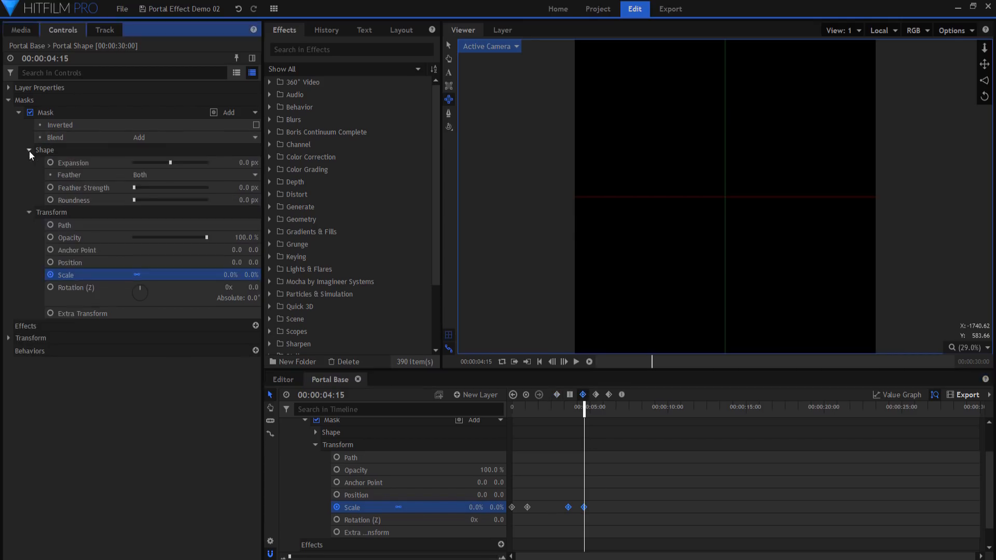
pyautogui.click(150, 175)
pyautogui.click(155, 201)
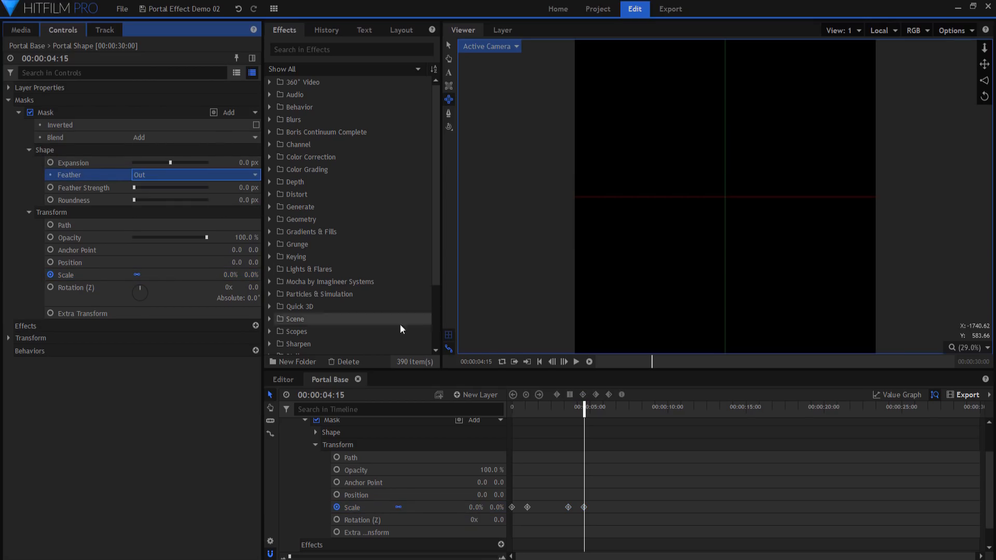
pyautogui.click(546, 409)
pyautogui.moveTo(248, 188); pyautogui.dragTo(339, 188)
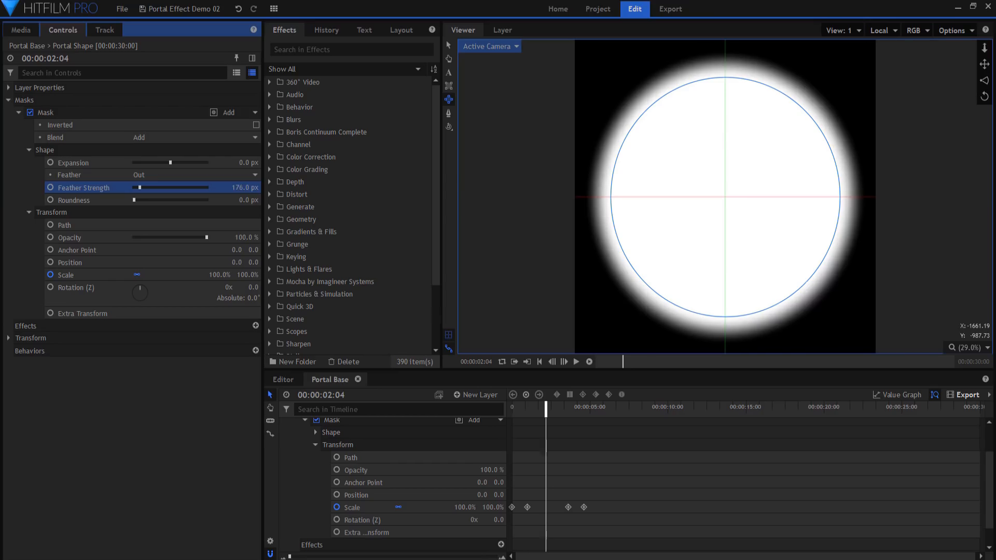
# Duplicate the Portal Shape mask and set the copy's blend to Subtract.
pyautogui.click(19, 112)
pyautogui.click(51, 113)
pyautogui.rightClick(51, 112)
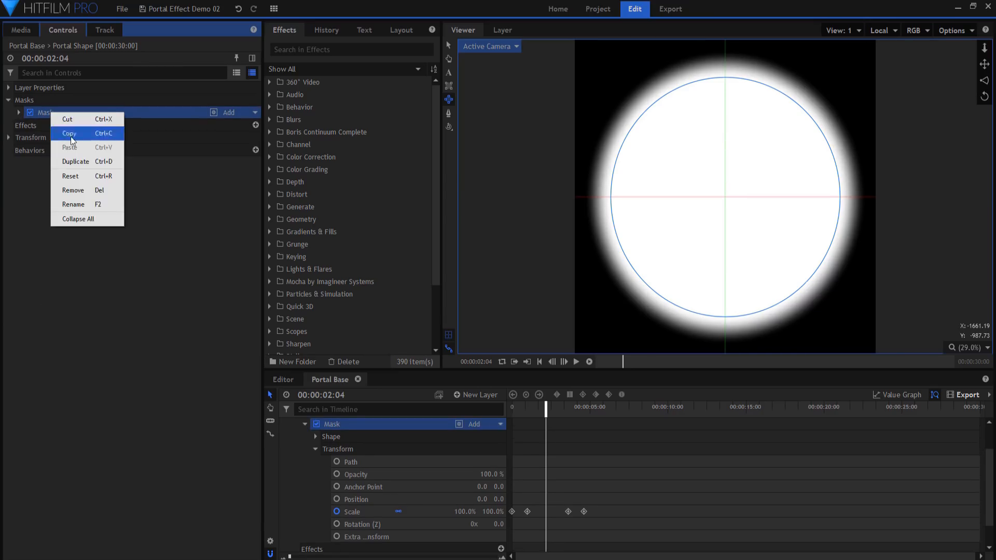
pyautogui.click(75, 162)
pyautogui.click(228, 125)
pyautogui.click(246, 181)
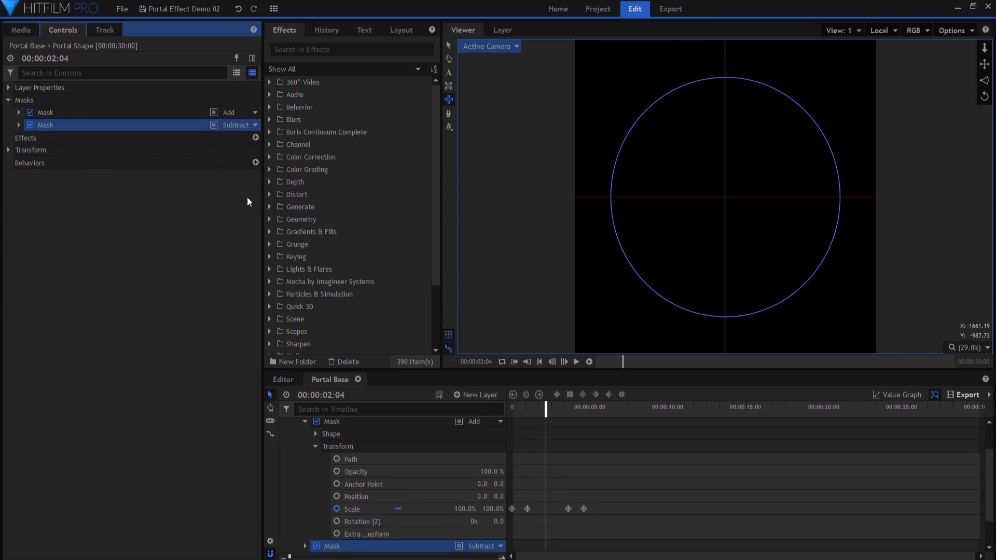
# Set the subtracting mask's expansion to -70 px and its feather direction to In.
pyautogui.click(18, 125)
pyautogui.click(29, 162)
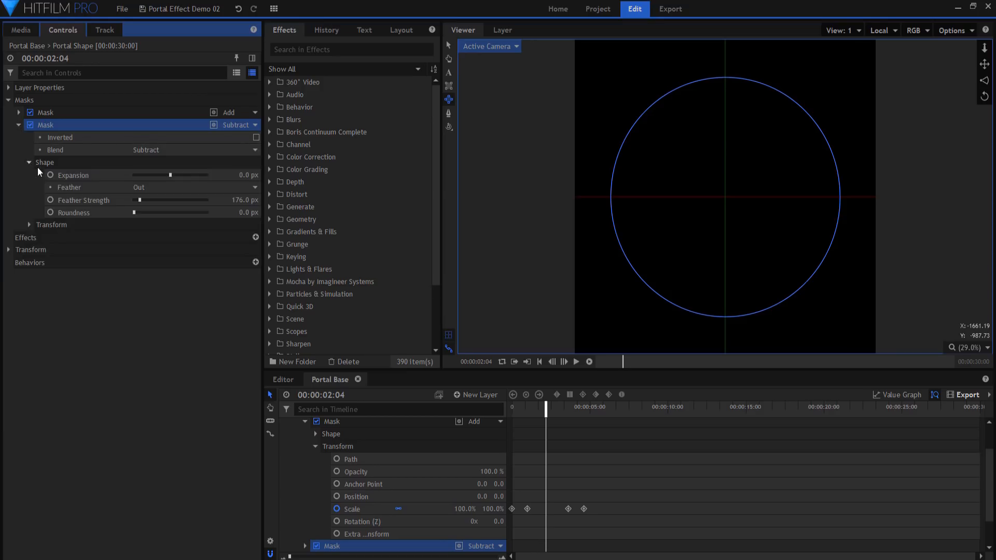
pyautogui.moveTo(250, 178); pyautogui.dragTo(213, 178)
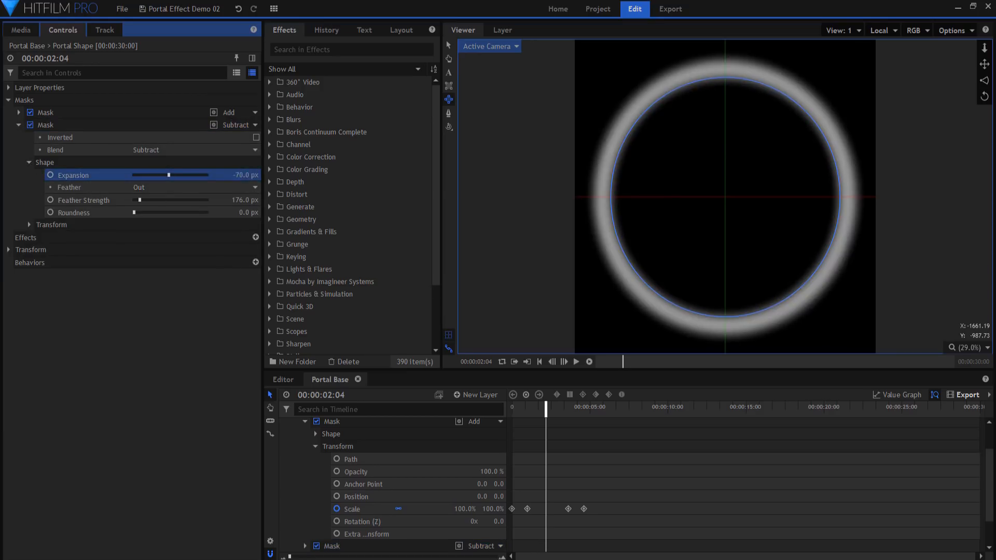
pyautogui.click(229, 187)
pyautogui.click(202, 219)
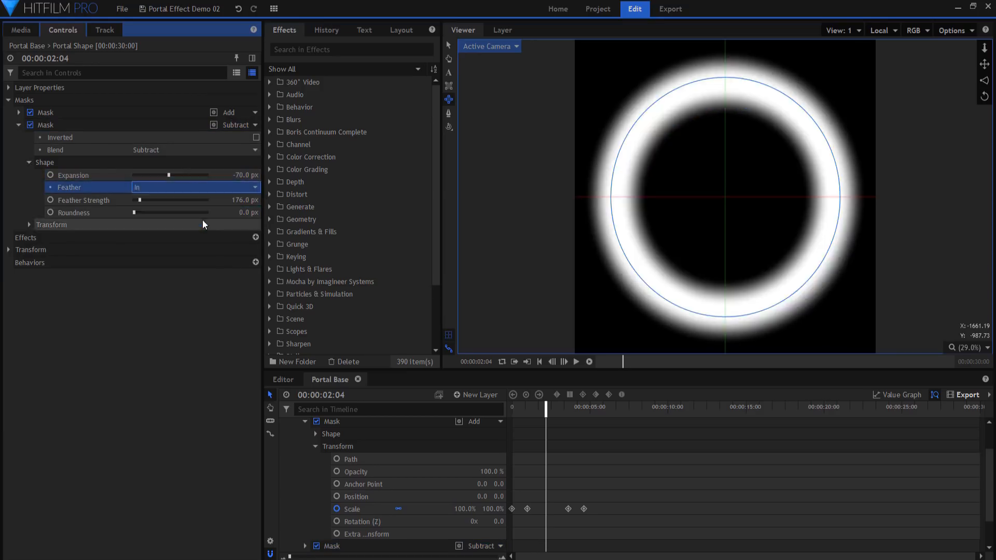
pyautogui.click(203, 325)
# Create a new 2000 × 2000 composite shot named Portal Build, 30 seconds long at 23.976 fps.
pyautogui.click(20, 29)
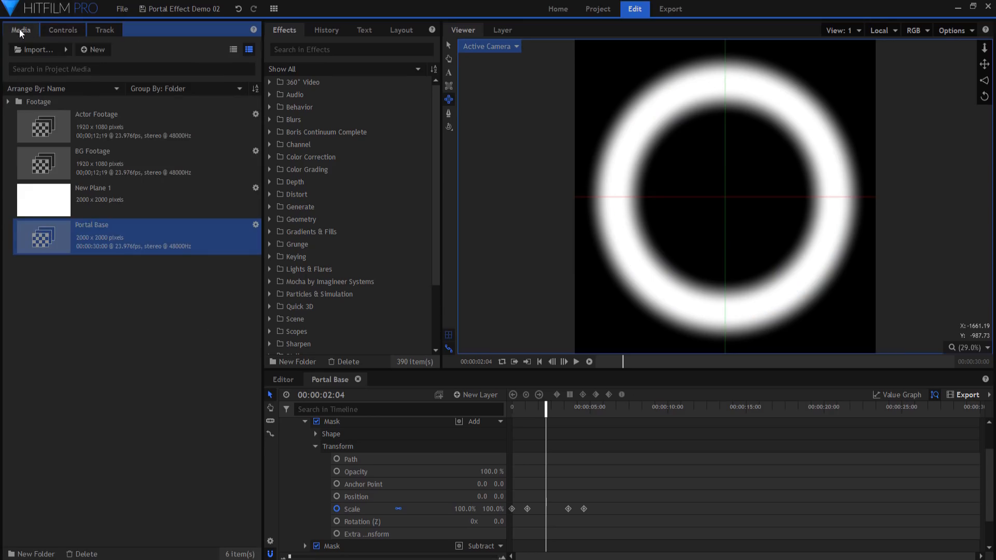
pyautogui.click(95, 48)
pyautogui.click(104, 57)
pyautogui.write('Portal Build')
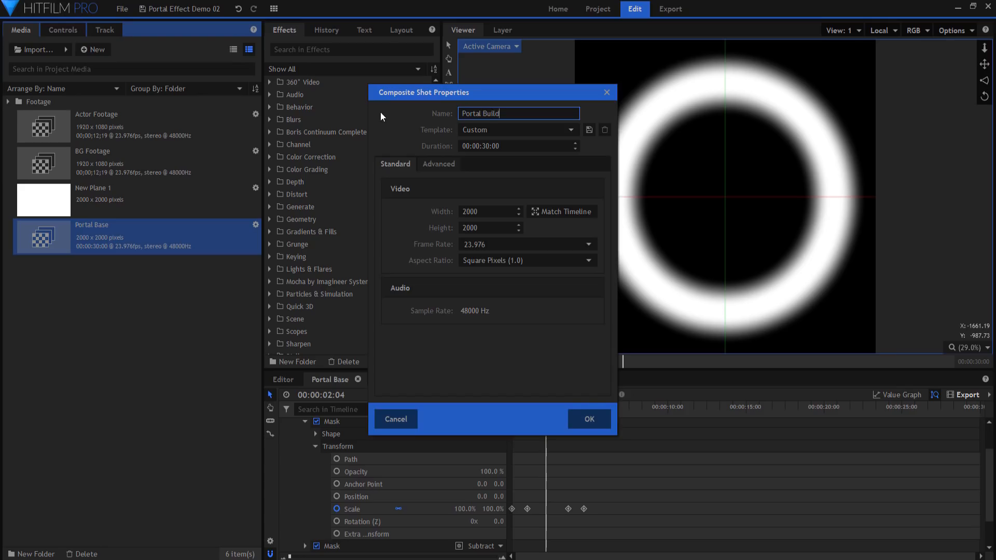
pyautogui.press('Return')
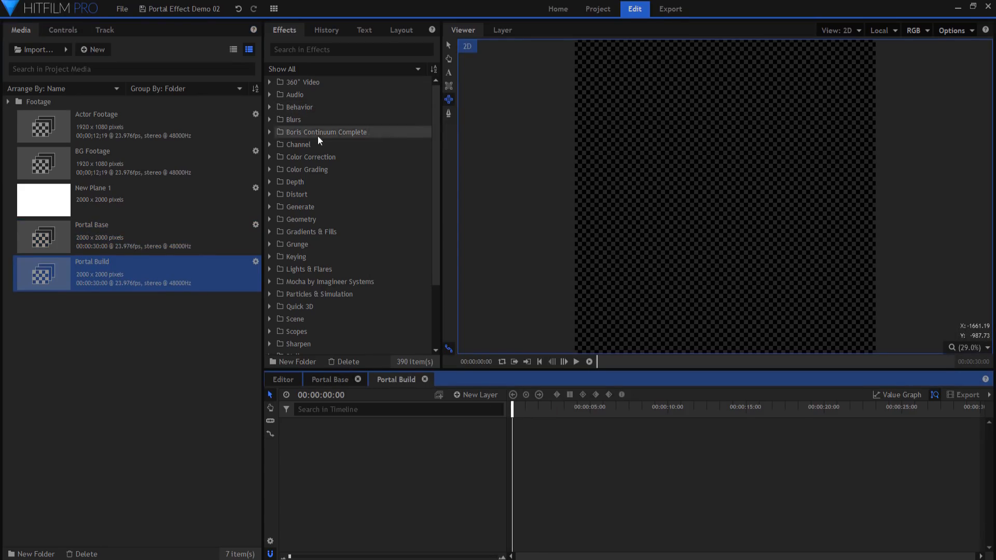
# Place the Portal Base composite in the Portal Build timeline and choose a blend mode for its layer.
pyautogui.moveTo(120, 227); pyautogui.dragTo(389, 451)
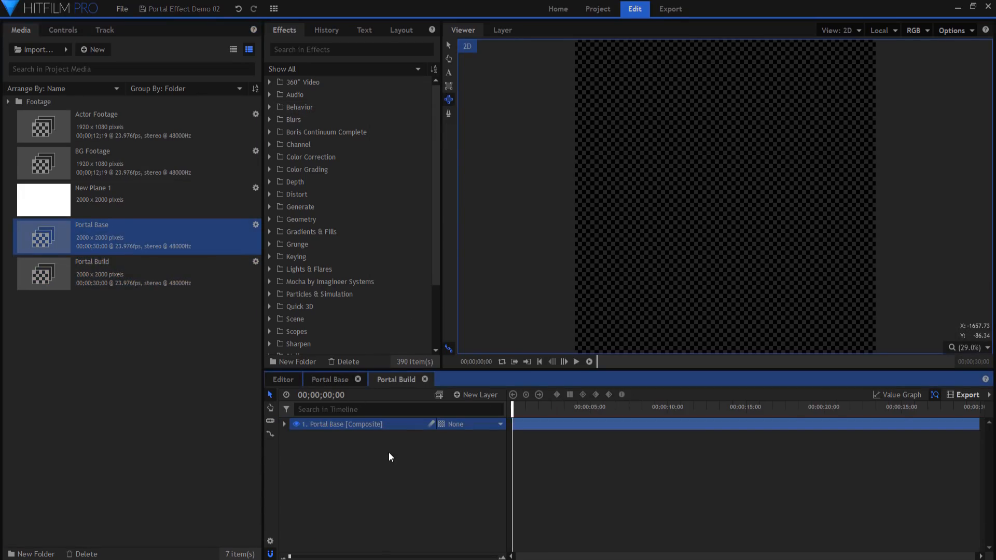
pyautogui.rightClick(389, 426)
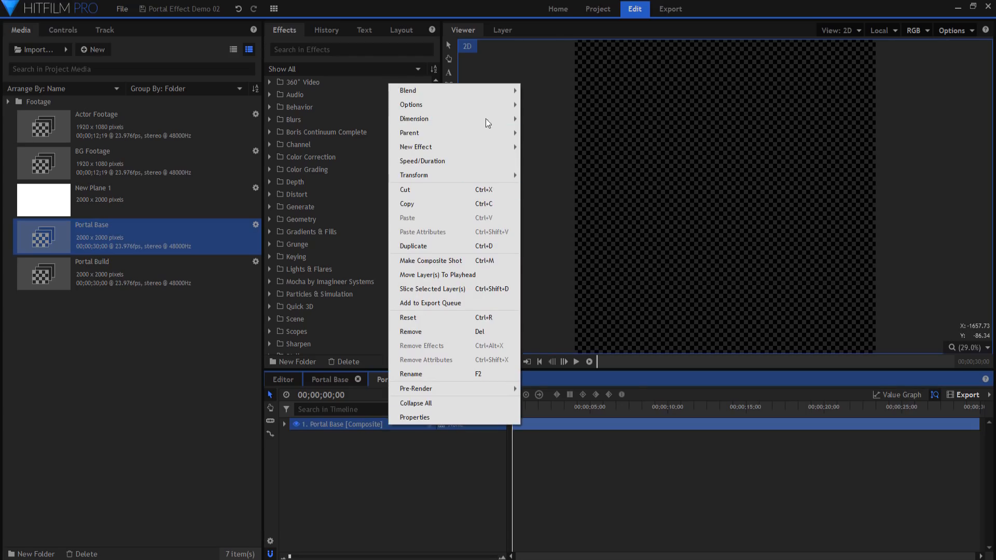
pyautogui.moveTo(501, 97)
pyautogui.click(538, 332)
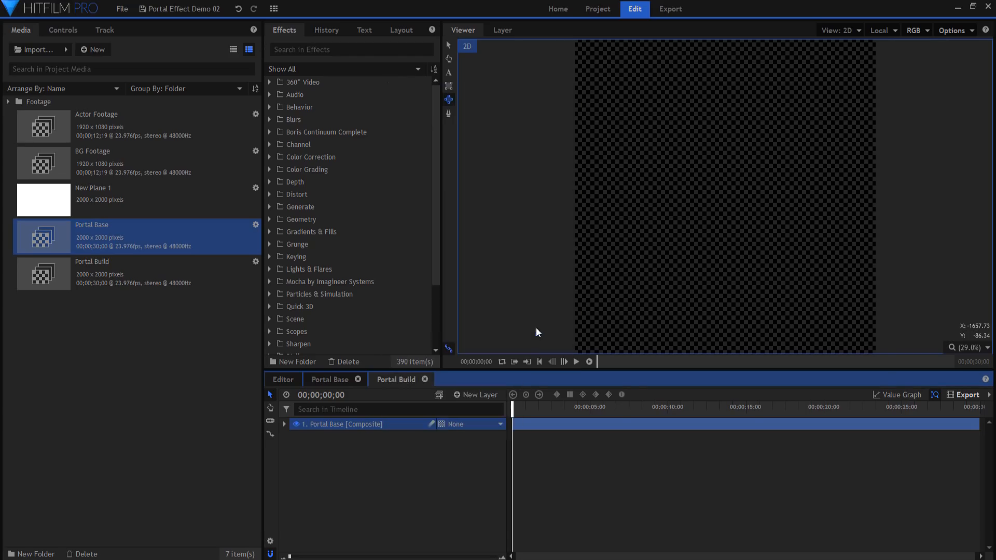
# Find the Fractal Noise effect and apply it to the Portal Base layer.
pyautogui.click(320, 50)
pyautogui.write('fract')
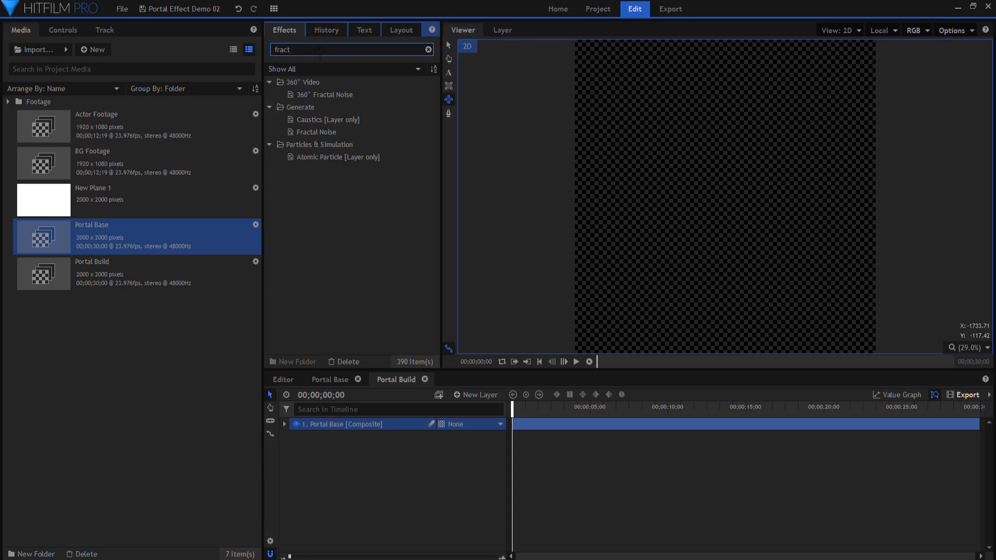
pyautogui.moveTo(324, 133); pyautogui.dragTo(341, 426)
# Set the Fractal Noise effect's type to Smoke.
pyautogui.click(73, 30)
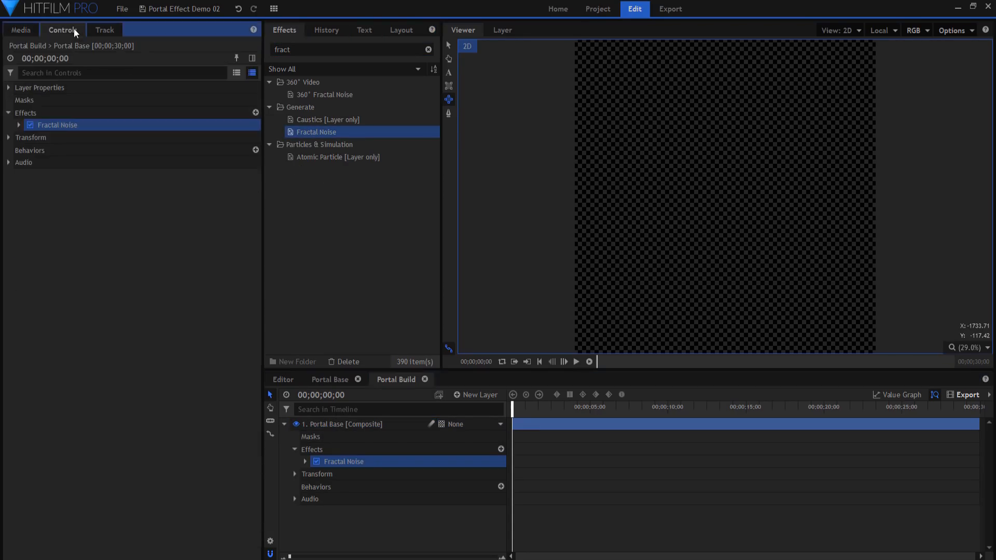
pyautogui.click(19, 124)
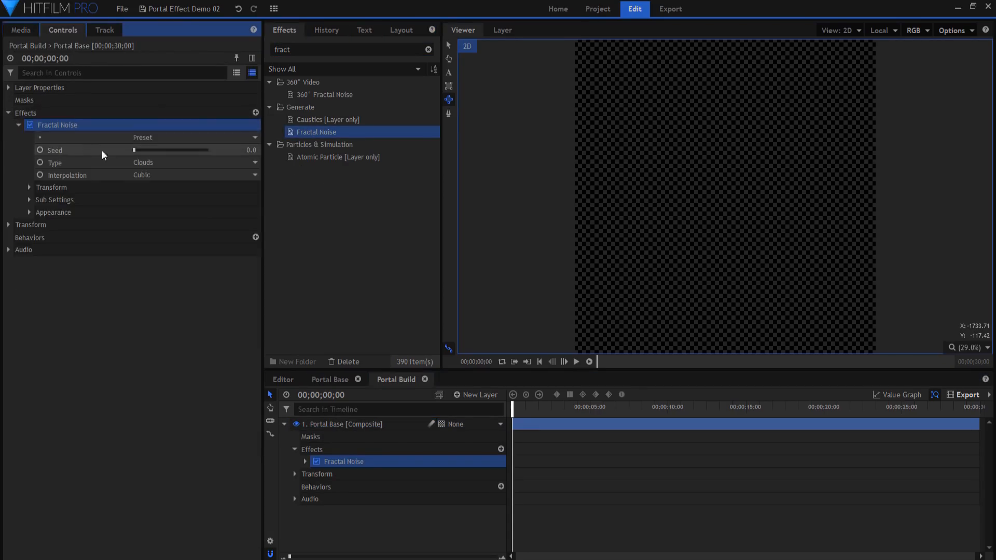
pyautogui.click(160, 163)
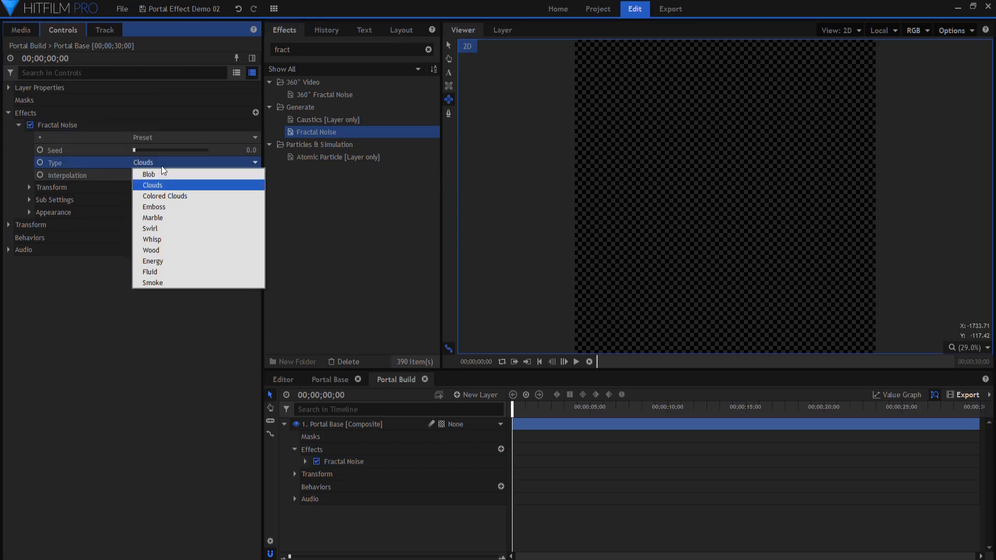
pyautogui.click(158, 282)
# Set the Fractal Noise appearance's Color 2 to the saved custom brown #906355.
pyautogui.click(28, 212)
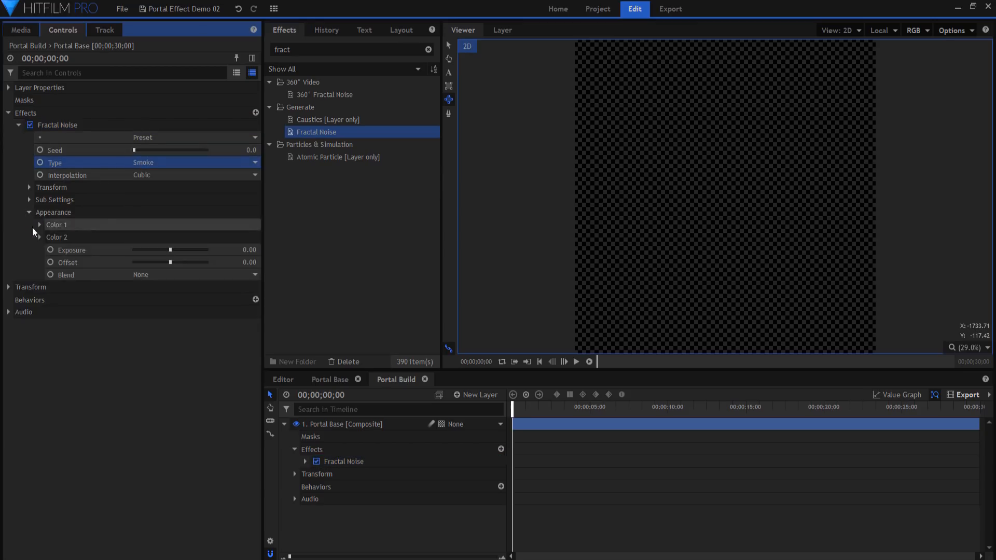
pyautogui.click(39, 237)
pyautogui.click(255, 249)
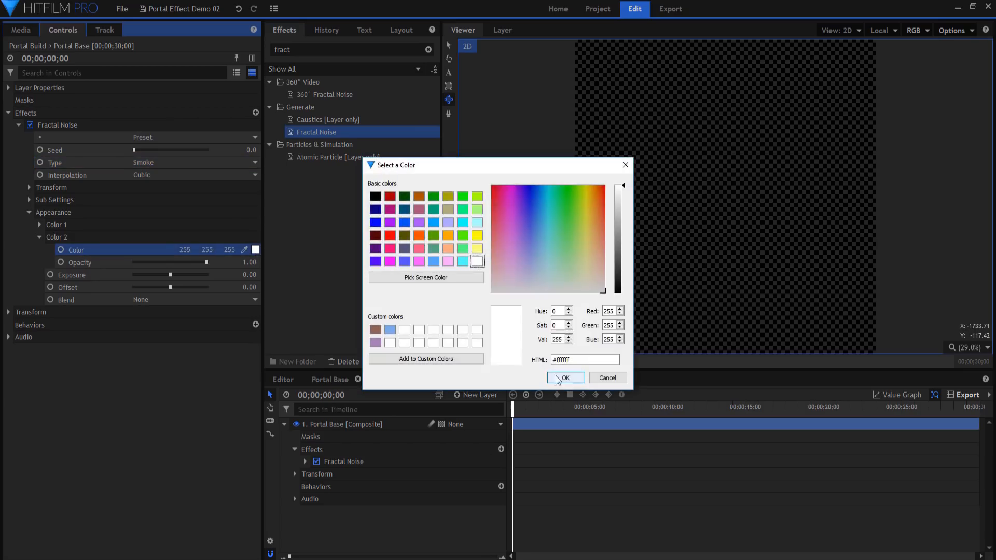
pyautogui.click(374, 331)
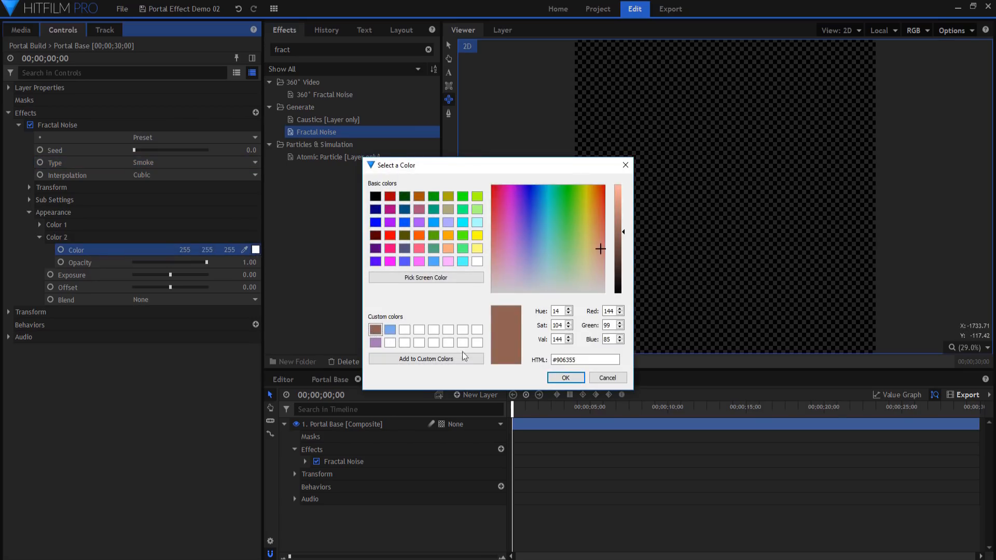
pyautogui.click(564, 378)
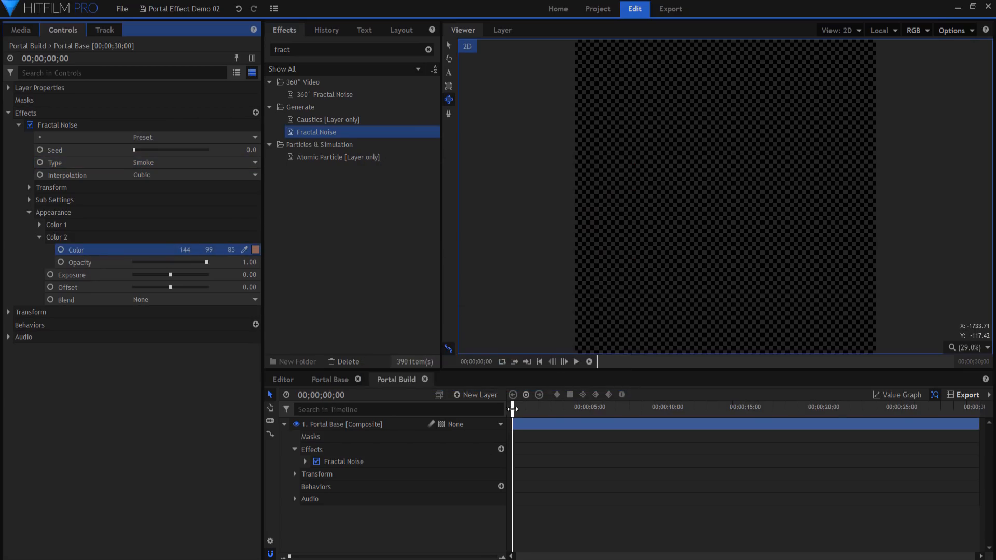
# Set the Fractal Noise scale on the Portal Base layer to 100 px, viewing the ring at 00;00;00;20.
pyautogui.moveTo(513, 409); pyautogui.dragTo(525, 410)
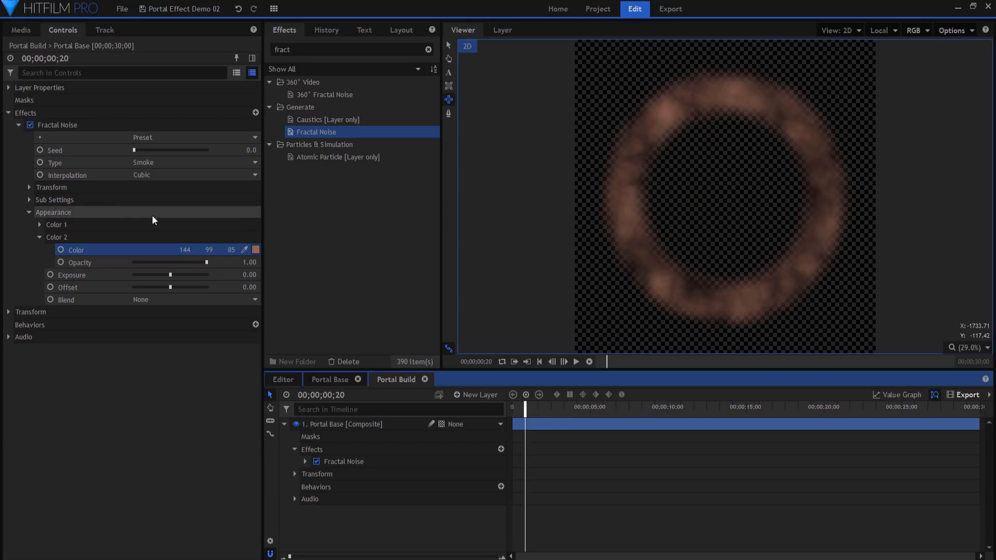
pyautogui.click(29, 189)
pyautogui.click(231, 239)
pyautogui.write('10')
pyautogui.press('Return')
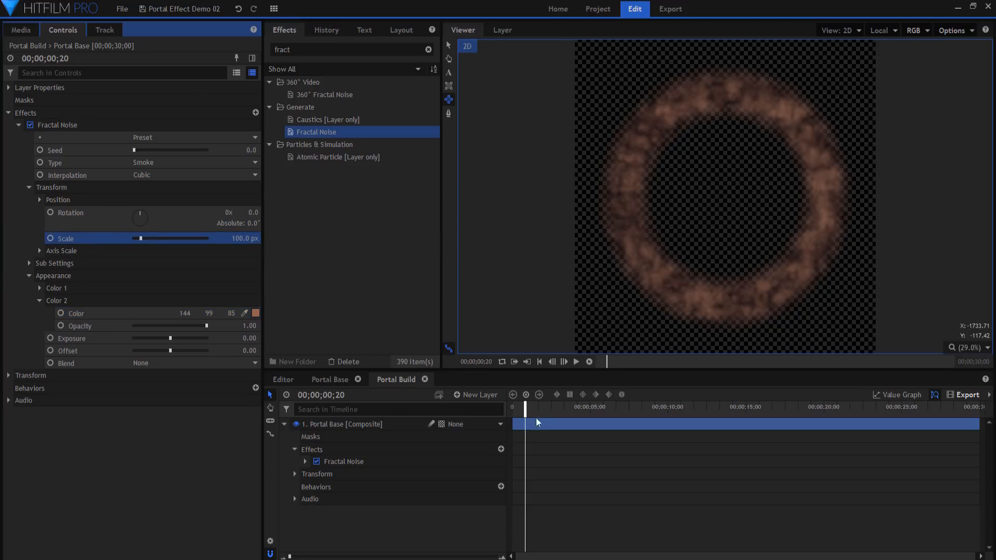
# Keyframe the Fractal Noise seed from 0.0 at the start to a higher value at 00;00;29;23, and preview it around 00;00;02;14.
pyautogui.moveTo(525, 411); pyautogui.dragTo(512, 411)
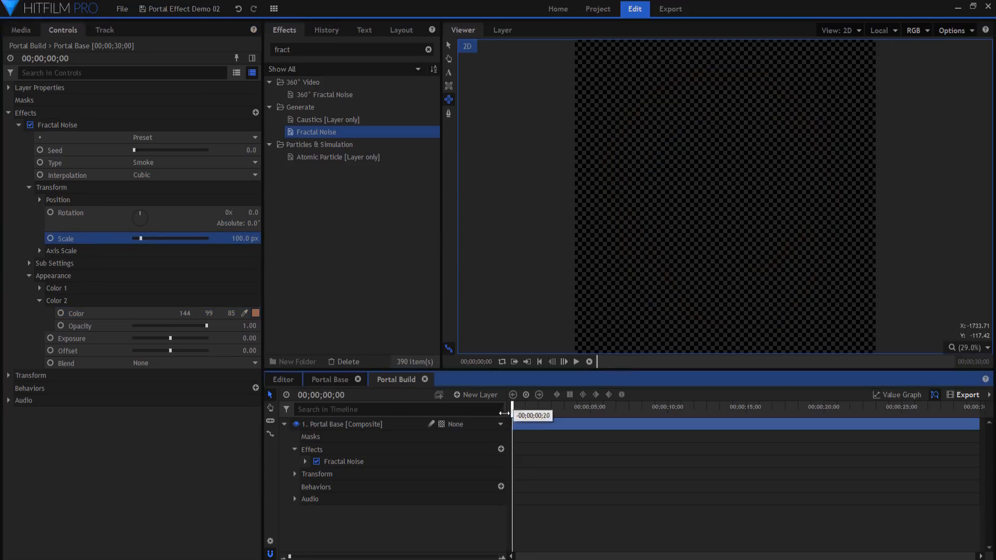
pyautogui.click(40, 151)
pyautogui.moveTo(517, 409); pyautogui.dragTo(979, 413)
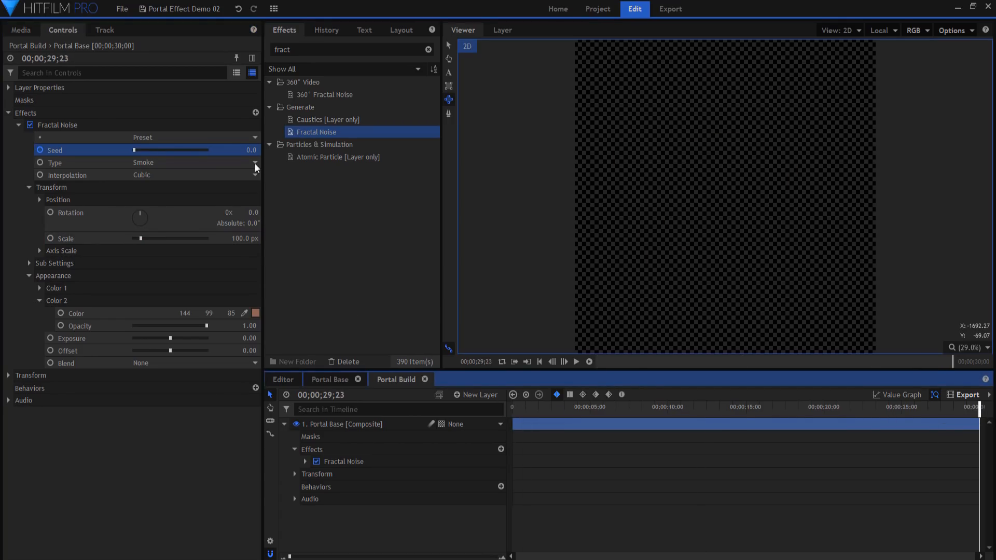
pyautogui.click(250, 150)
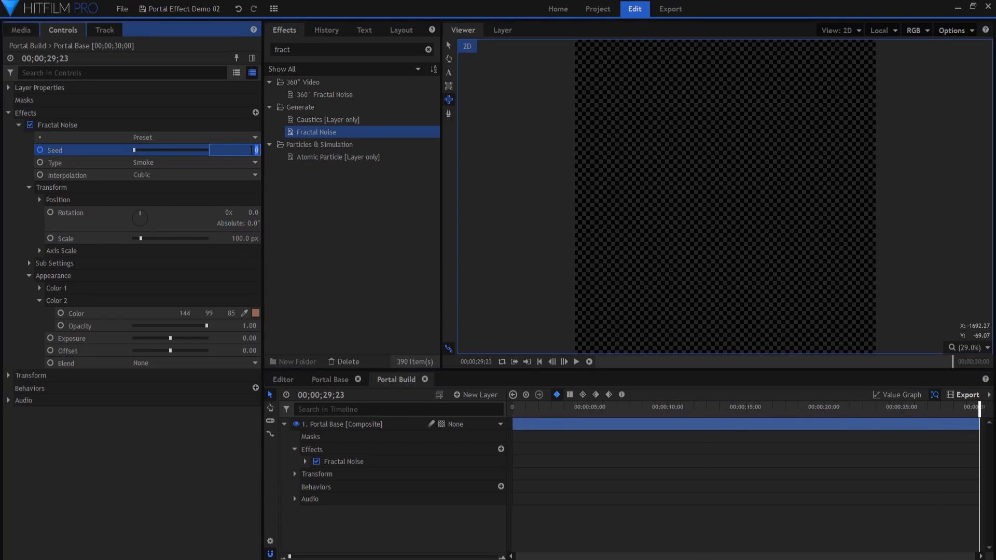
pyautogui.press('Return')
pyautogui.click(546, 407)
pyautogui.moveTo(546, 407)
pyautogui.mouseDown()
pyautogui.moveTo(519, 408)
pyautogui.moveTo(553, 408)
pyautogui.mouseUp()
# Duplicate the Portal Base layer three times and hide the two uppermost copies.
pyautogui.click(284, 424)
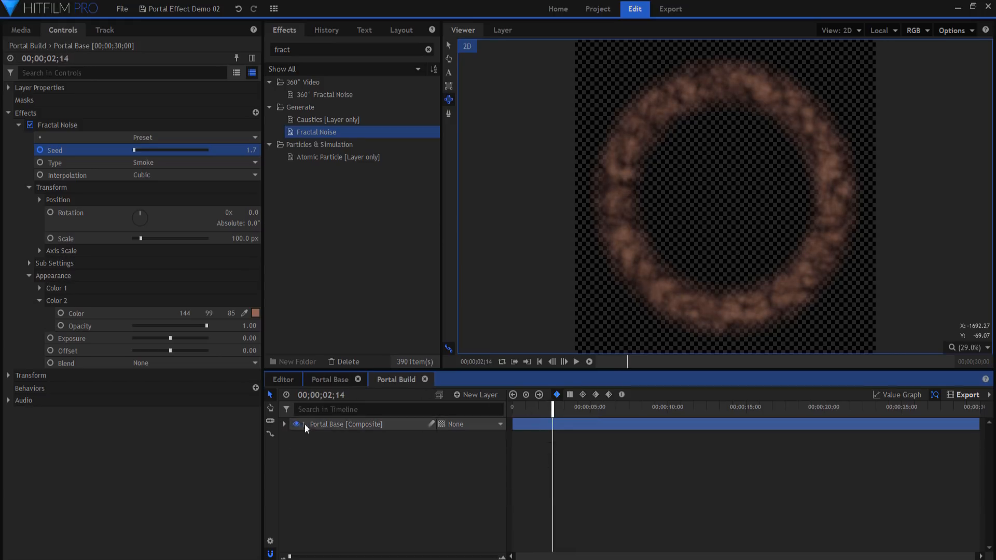
pyautogui.click(363, 424)
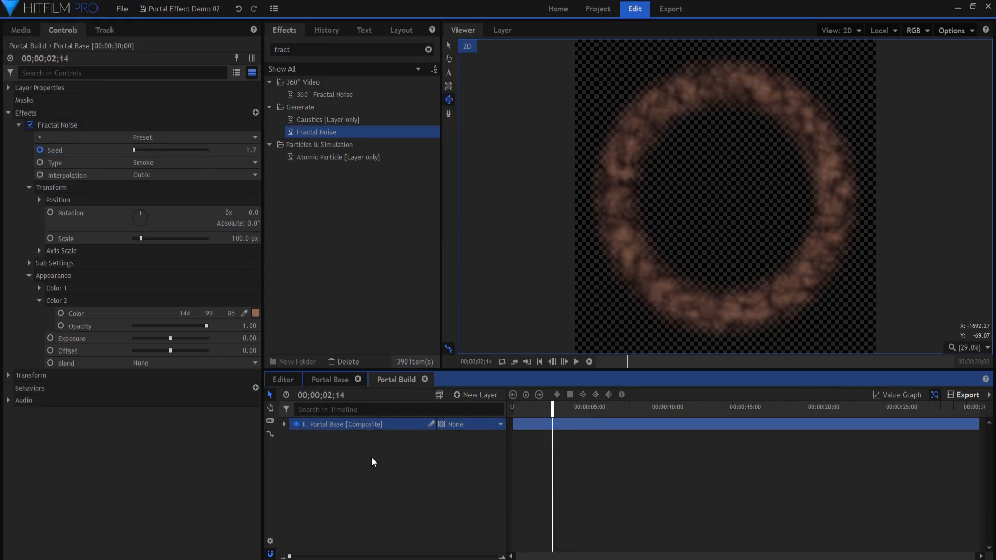
pyautogui.hotkey('ctrl', 'd')
pyautogui.hotkey('ctrl', 'd')
pyautogui.hotkey('ctrl', 'd')
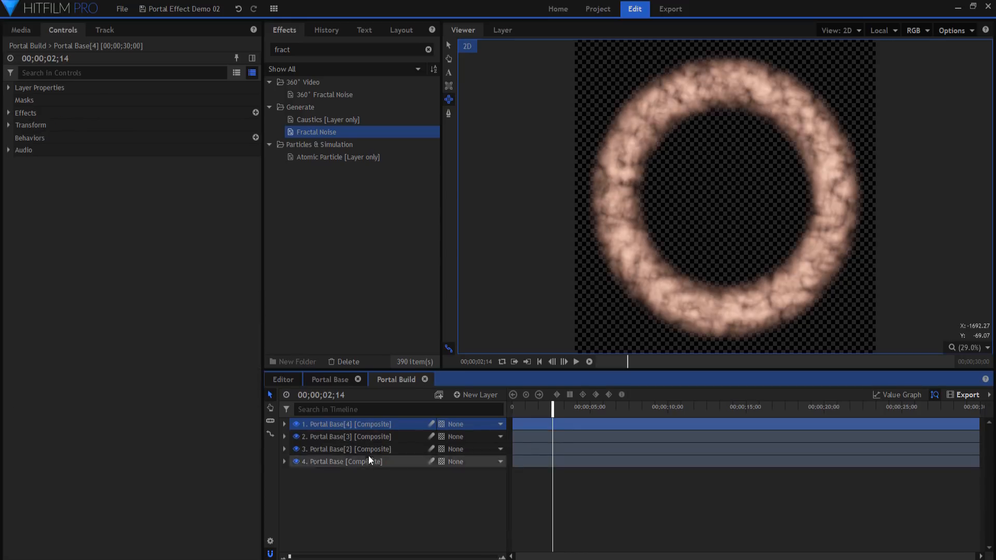
pyautogui.click(297, 424)
pyautogui.click(297, 437)
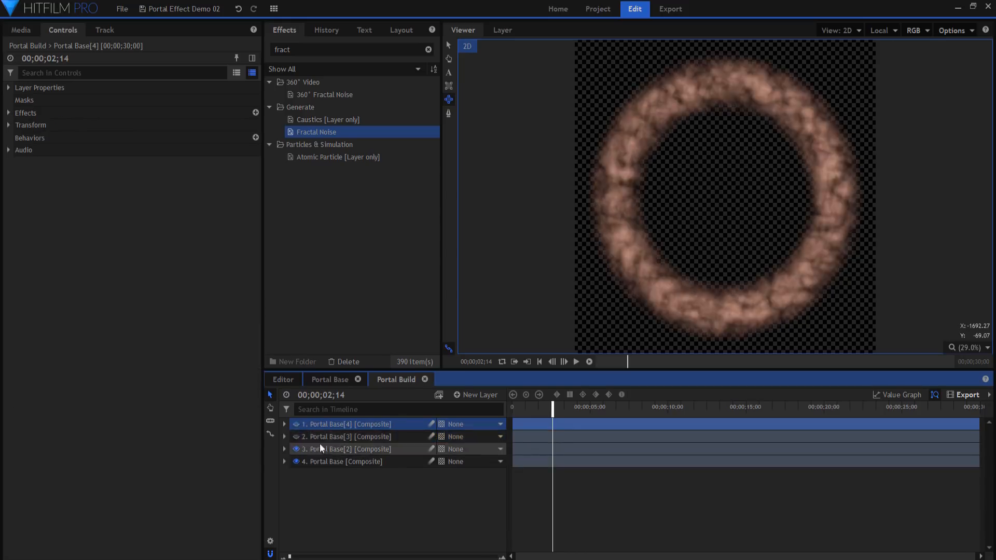
# On the Portal Base[2] layer, change the Fractal Noise type to Clouds and its scale to 144 px.
pyautogui.click(333, 448)
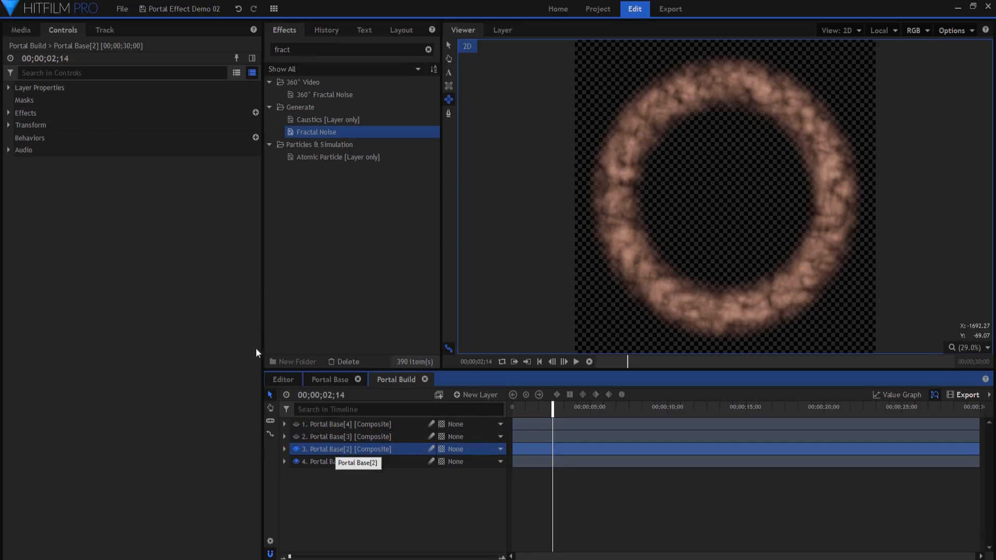
pyautogui.click(12, 111)
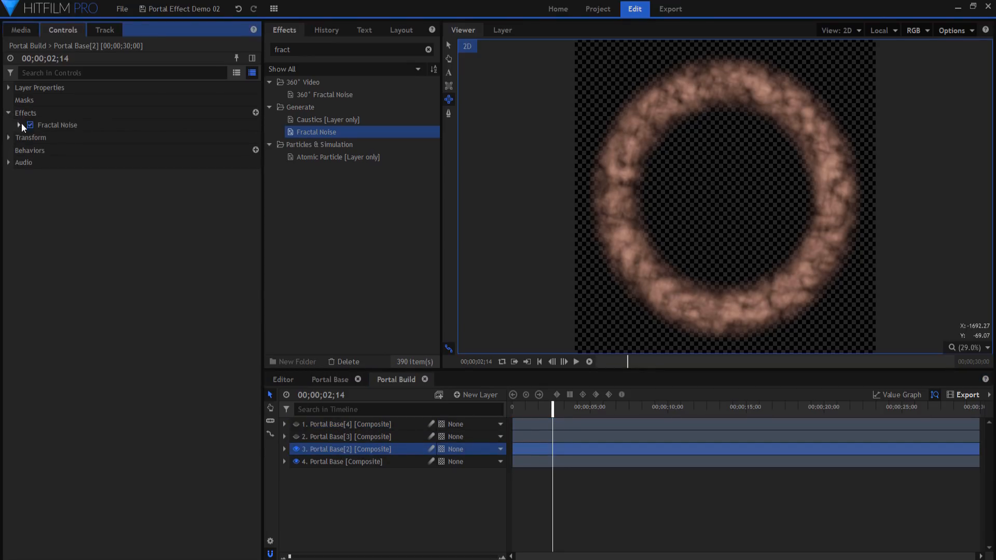
pyautogui.click(20, 124)
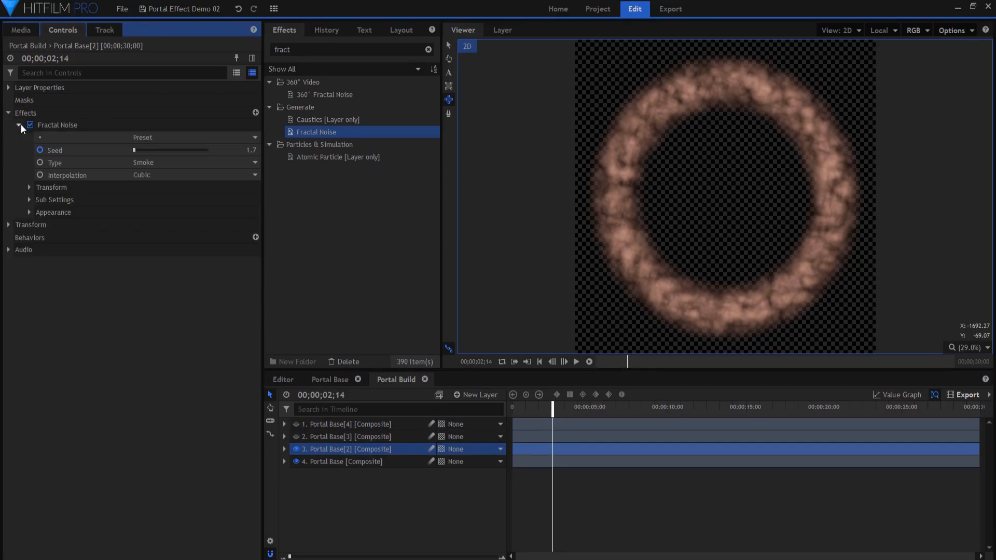
pyautogui.click(147, 167)
pyautogui.click(160, 185)
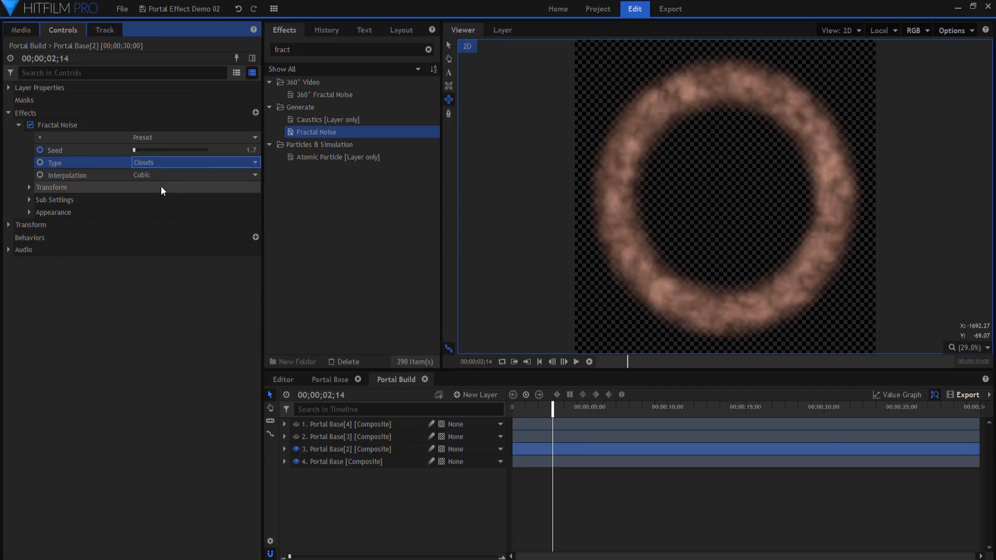
pyautogui.click(28, 188)
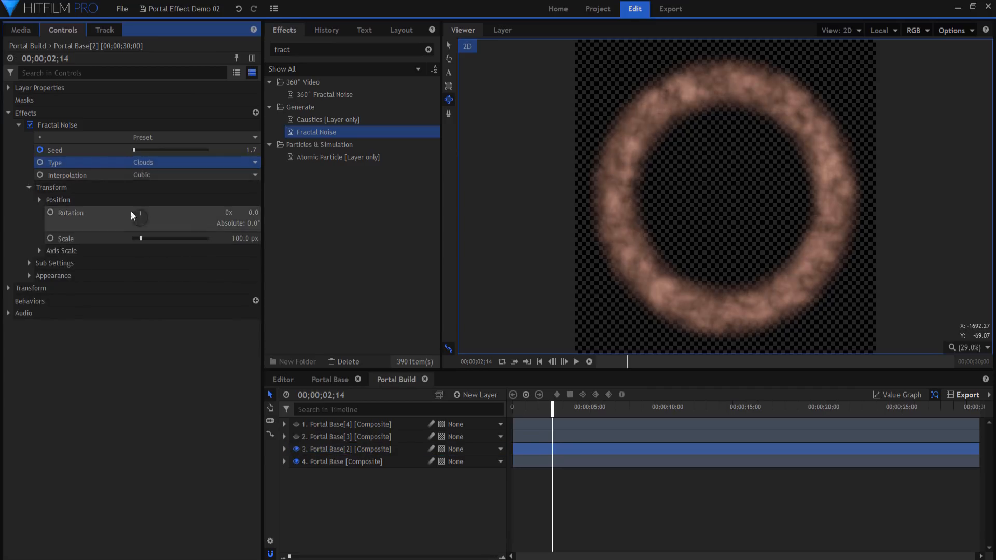
pyautogui.moveTo(232, 237); pyautogui.dragTo(255, 237)
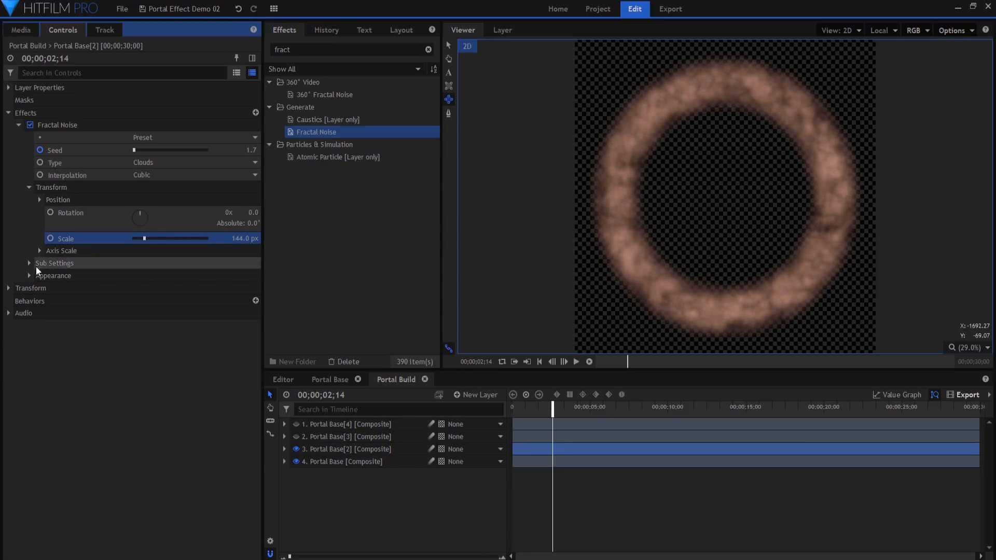
# Set Color 2 of the Portal Base[2] noise to the custom purple #a77cb8 and lower its offset slightly below zero.
pyautogui.click(30, 276)
pyautogui.click(40, 301)
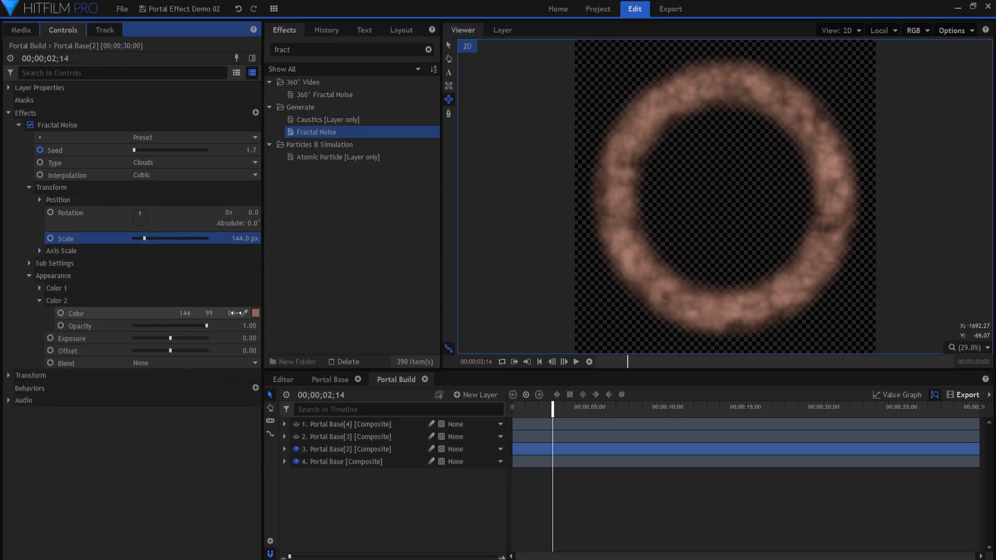
pyautogui.click(255, 313)
pyautogui.click(375, 342)
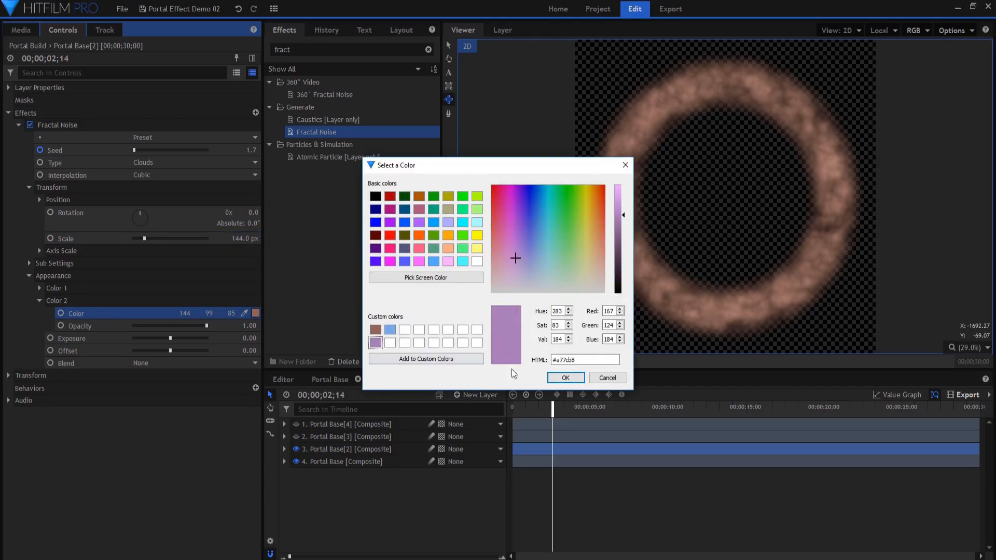
pyautogui.click(569, 379)
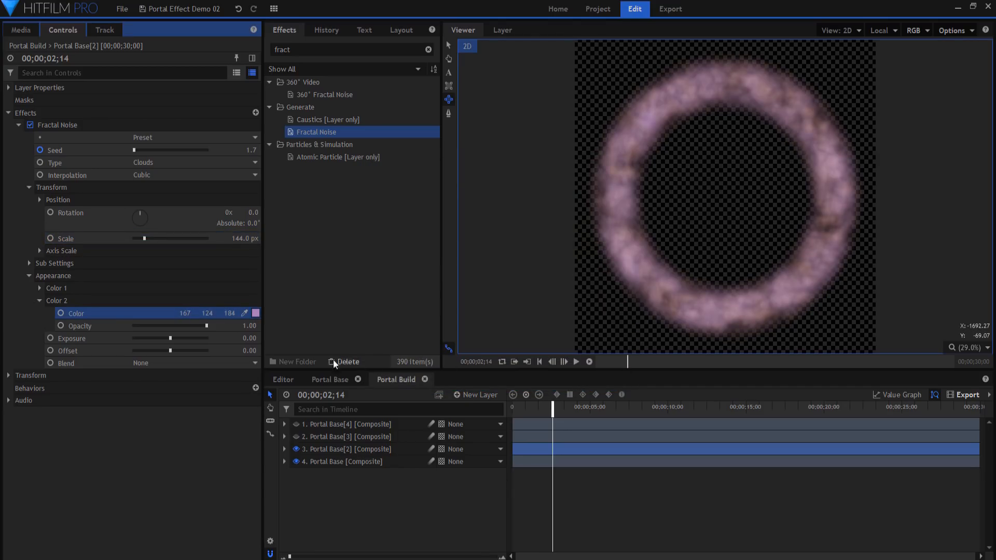
pyautogui.moveTo(170, 350); pyautogui.dragTo(168, 350)
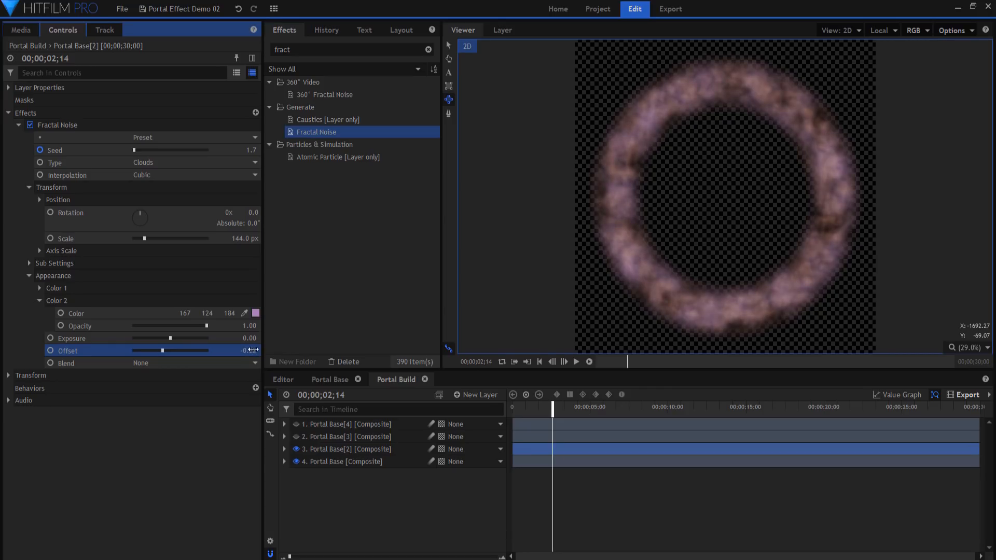
# Show the Portal Base[3] layer and set its Fractal Noise scale to 54 px and sub-settings influence to 59%.
pyautogui.click(306, 437)
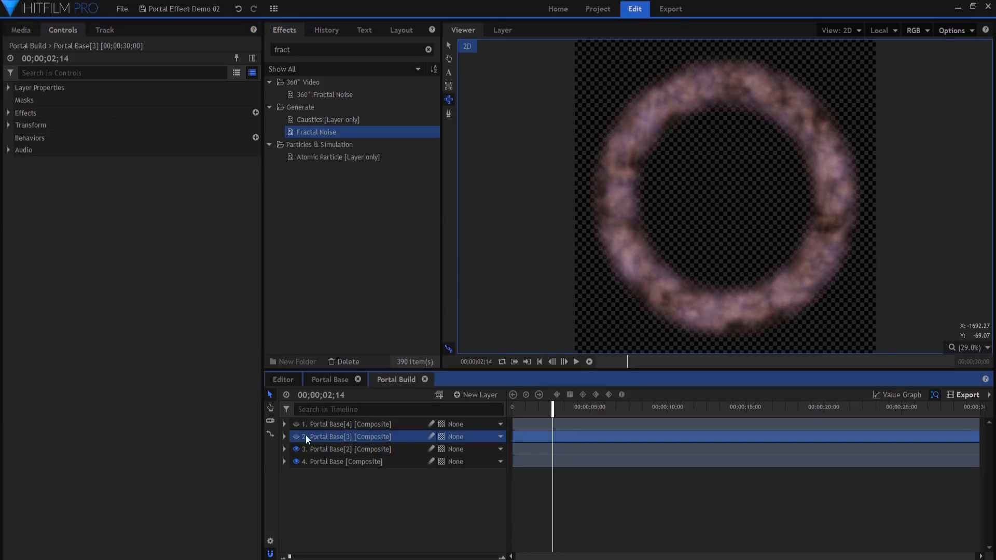
pyautogui.click(9, 114)
pyautogui.click(19, 124)
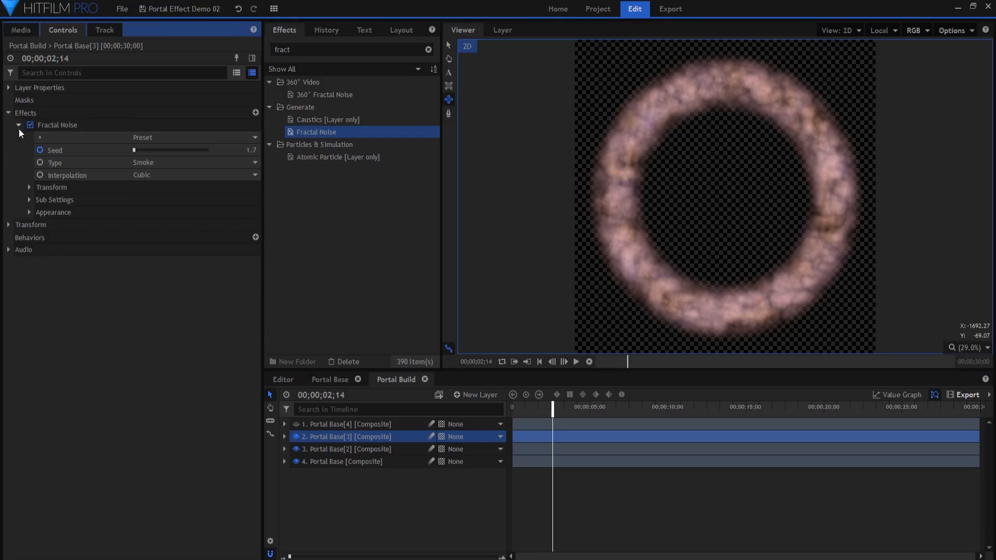
pyautogui.click(29, 187)
pyautogui.moveTo(239, 239); pyautogui.dragTo(215, 238)
pyautogui.click(30, 263)
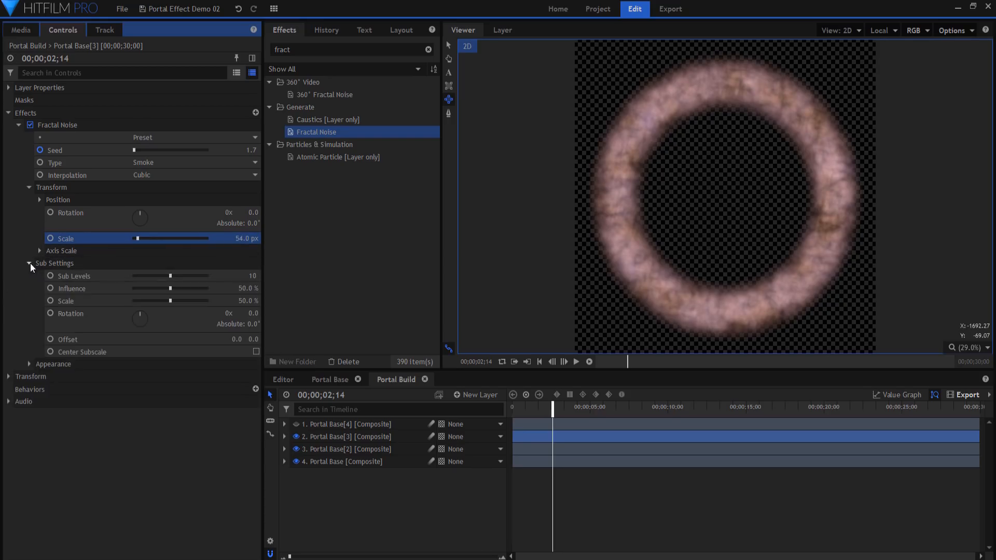
pyautogui.moveTo(248, 288); pyautogui.dragTo(258, 288)
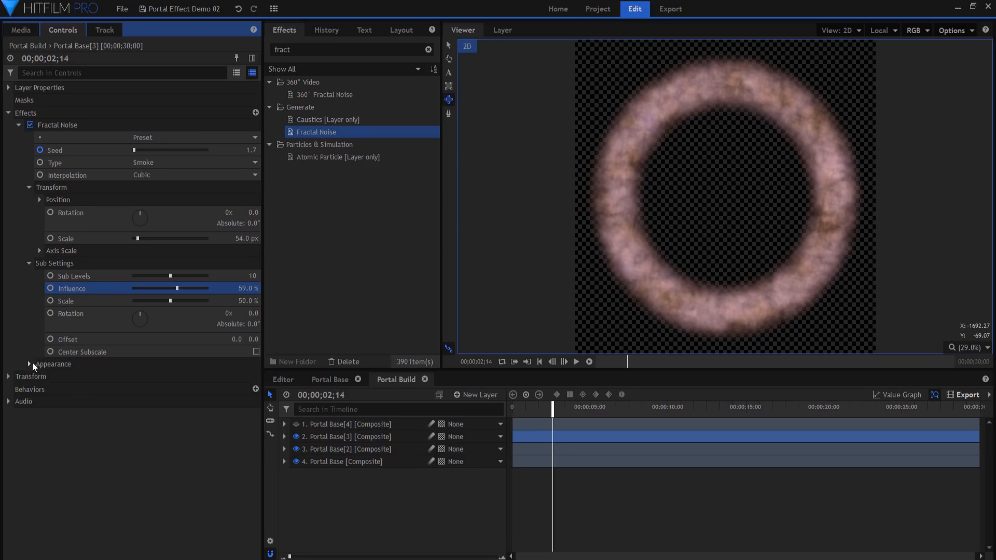
# Set Color 2 of the Portal Base[3] noise to the custom blue #79aaeb.
pyautogui.click(30, 364)
pyautogui.click(40, 389)
pyautogui.click(256, 401)
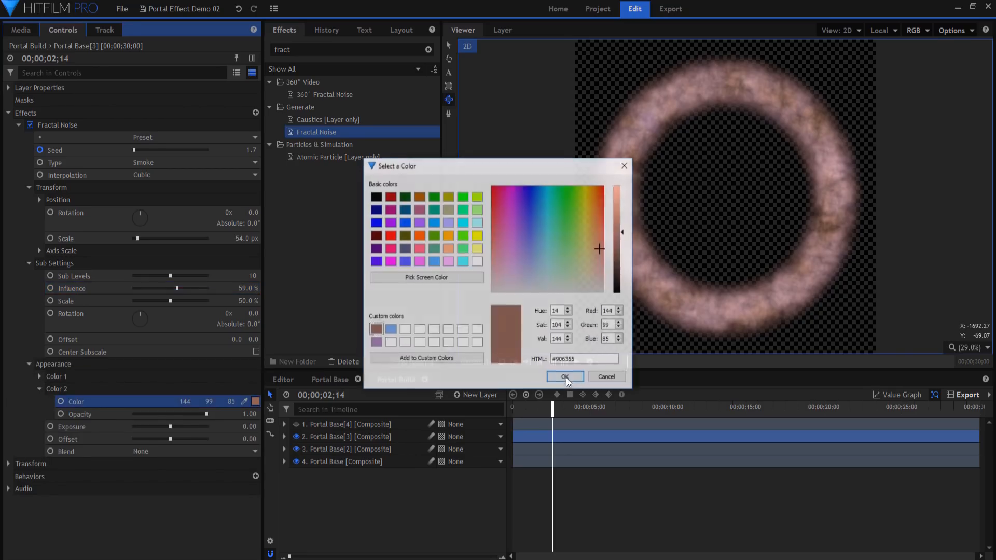
pyautogui.click(389, 330)
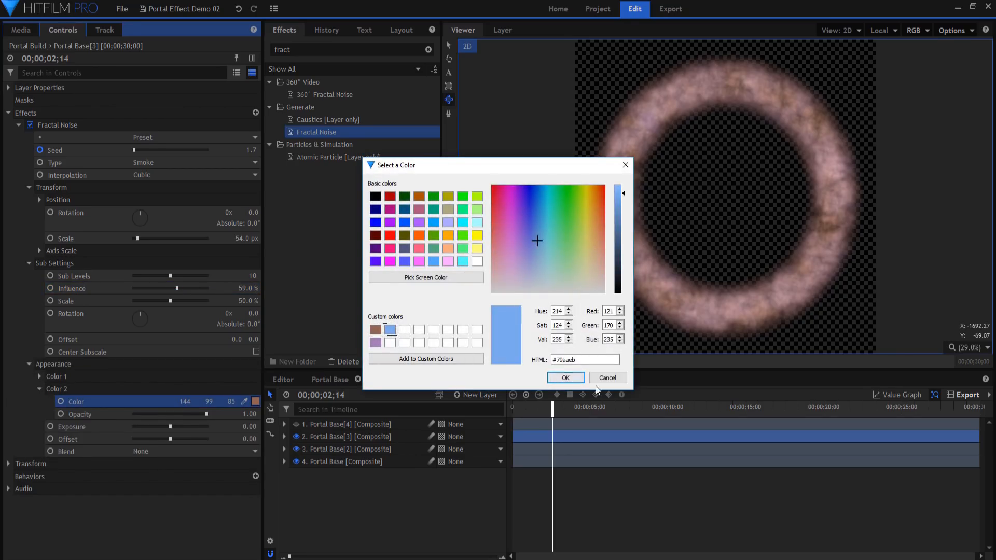
pyautogui.click(566, 377)
# Scale the Portal Base[3] layer down to 80%.
pyautogui.click(380, 438)
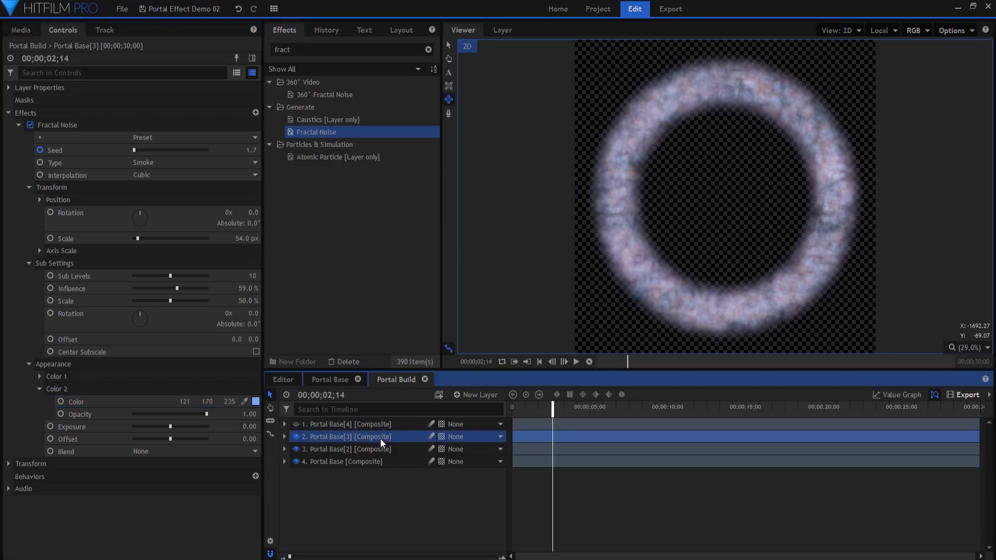
pyautogui.click(10, 465)
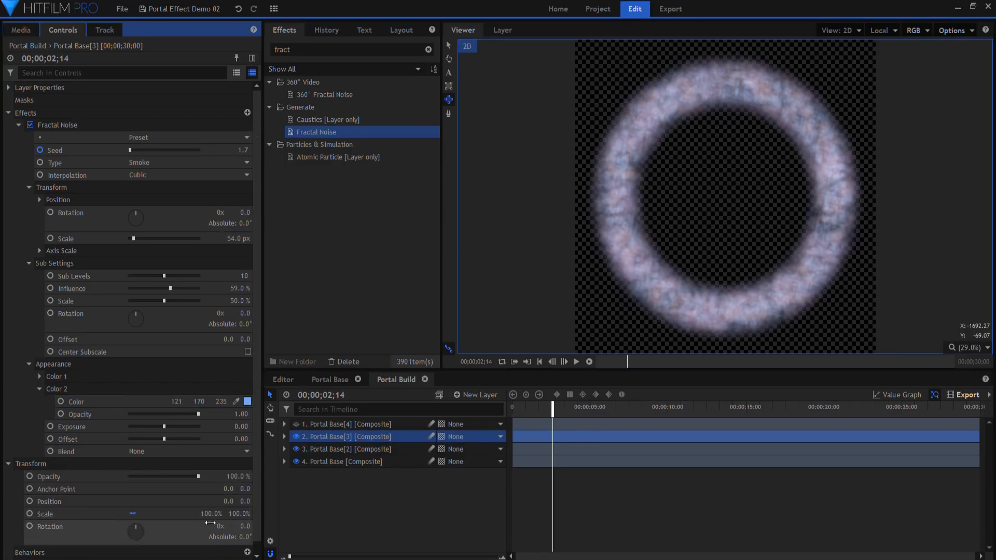
pyautogui.moveTo(249, 516); pyautogui.dragTo(239, 516)
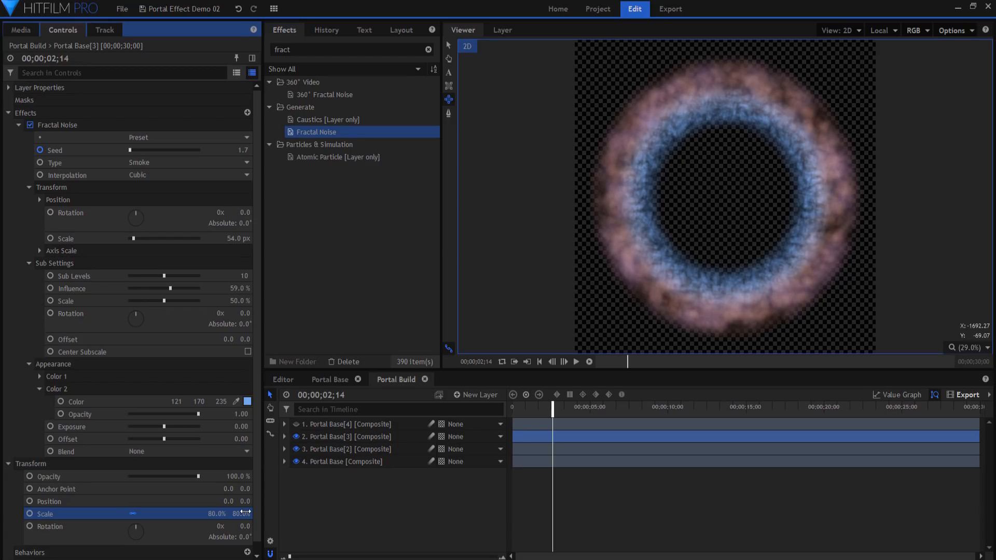
# Copy the Fractal Noise effect from the Portal Base[3] layer.
pyautogui.click(126, 126)
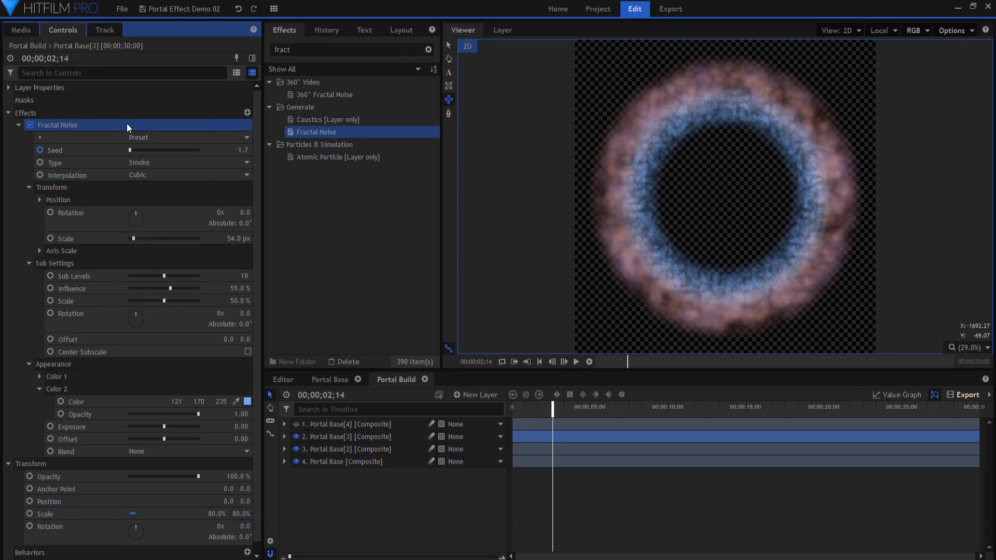
pyautogui.rightClick(127, 125)
pyautogui.click(148, 144)
# Create a 2000 × 2000 composite shot called Portal Blue and add New Plane 1 to its timeline.
pyautogui.click(20, 30)
pyautogui.click(92, 50)
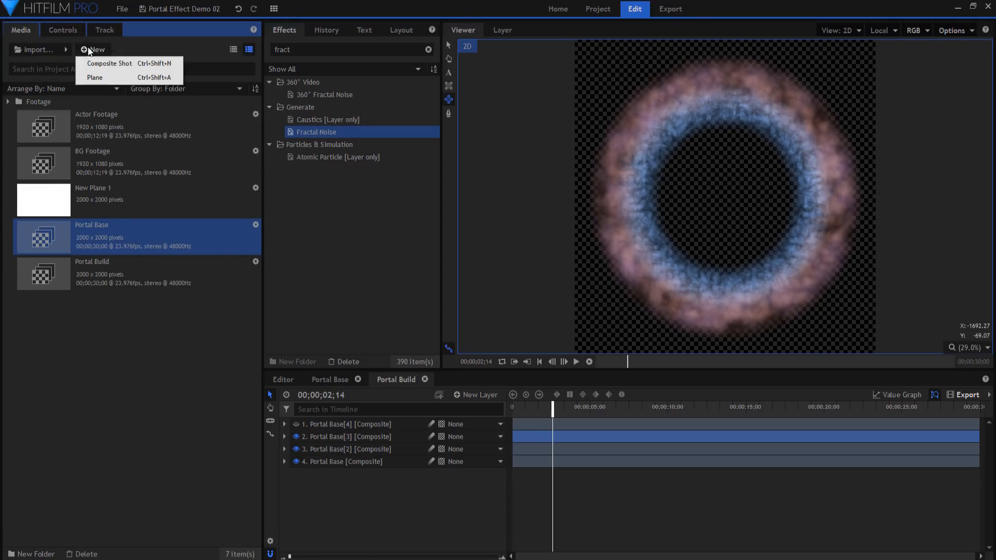
pyautogui.click(99, 60)
pyautogui.hotkey('ctrl', 'a')
pyautogui.write('Portal Blue')
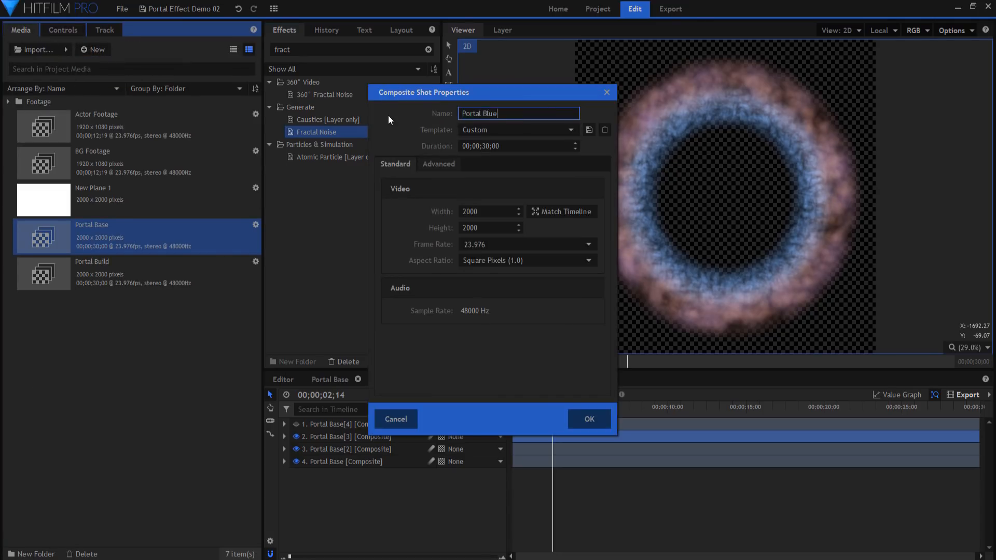
pyautogui.press('Return')
pyautogui.moveTo(161, 191); pyautogui.dragTo(359, 454)
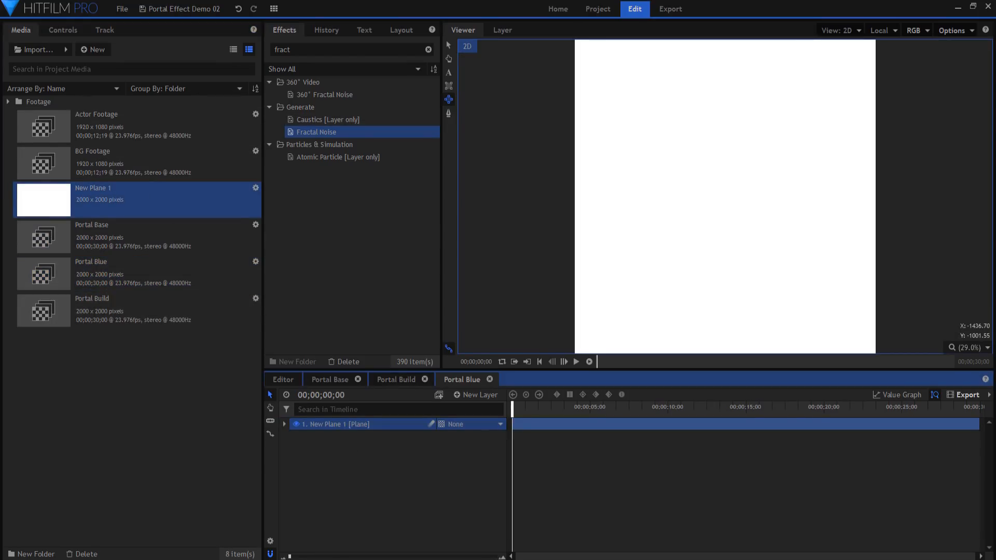
# Paste the copied Fractal Noise effect onto New Plane 1 and set its scale to 168 px.
pyautogui.click(64, 29)
pyautogui.click(58, 110)
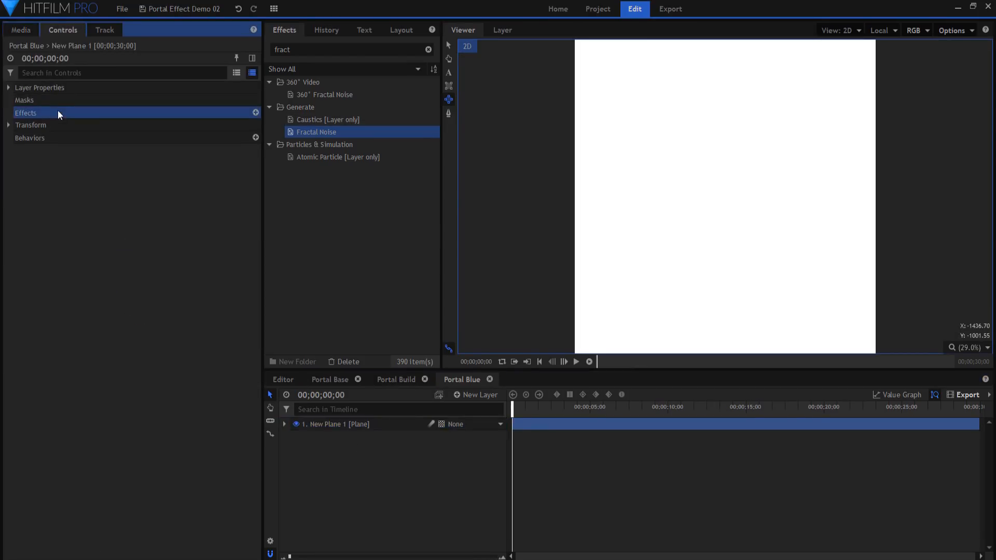
pyautogui.hotkey('ctrl', 'v')
pyautogui.click(19, 125)
pyautogui.click(29, 187)
pyautogui.moveTo(246, 239)
pyautogui.mouseDown()
pyautogui.moveTo(259, 239)
pyautogui.moveTo(237, 235)
pyautogui.mouseUp()
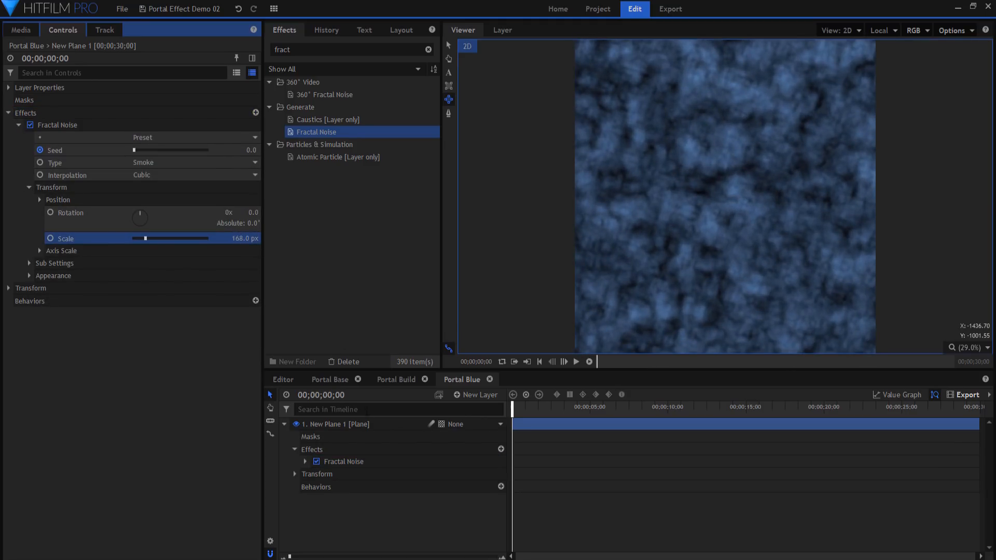
# Draw a rectangular mask on New Plane 1 spanning its full width across the upper half, below the top edge.
pyautogui.click(368, 425)
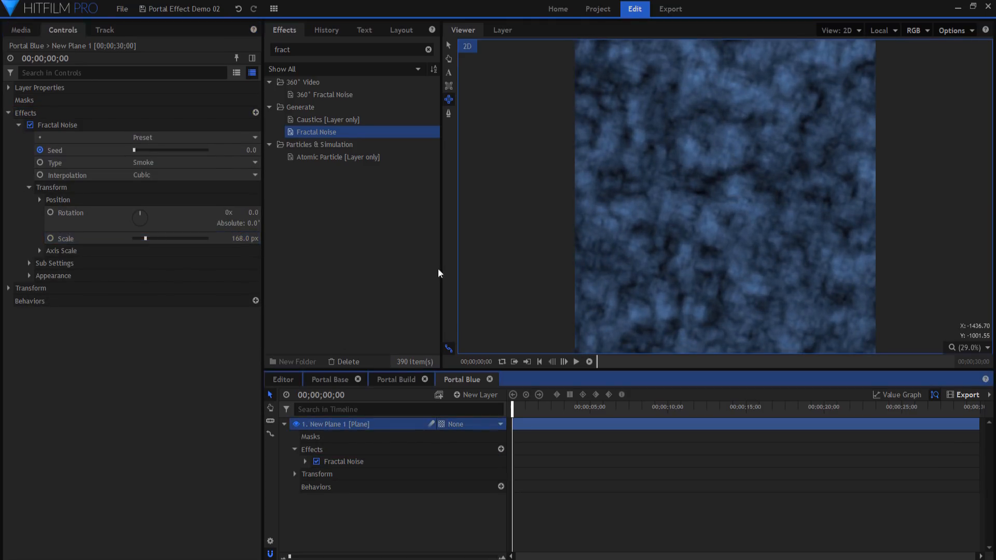
pyautogui.click(451, 91)
pyautogui.moveTo(567, 90); pyautogui.dragTo(892, 206)
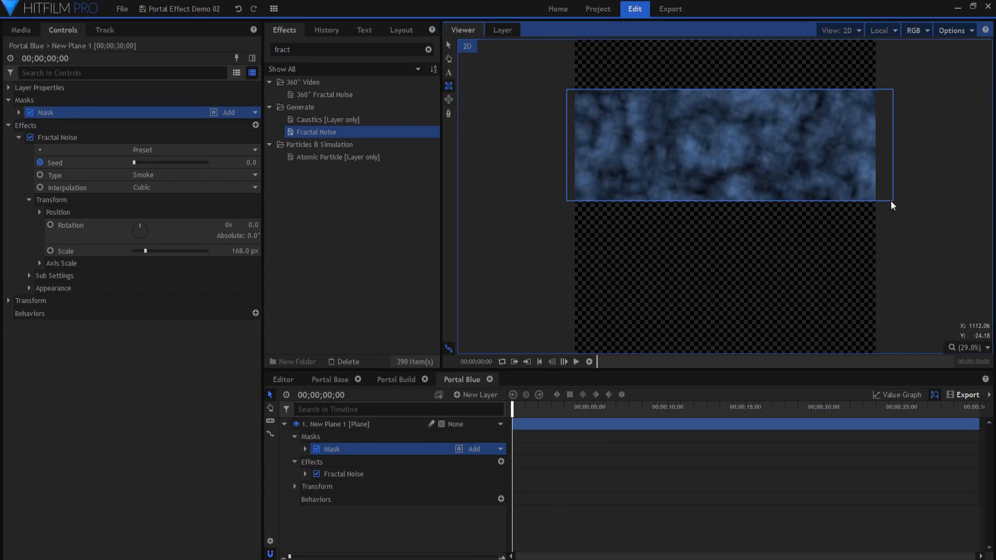
# Set the mask's feather to Out with a feather strength of 321 px.
pyautogui.click(18, 113)
pyautogui.click(28, 149)
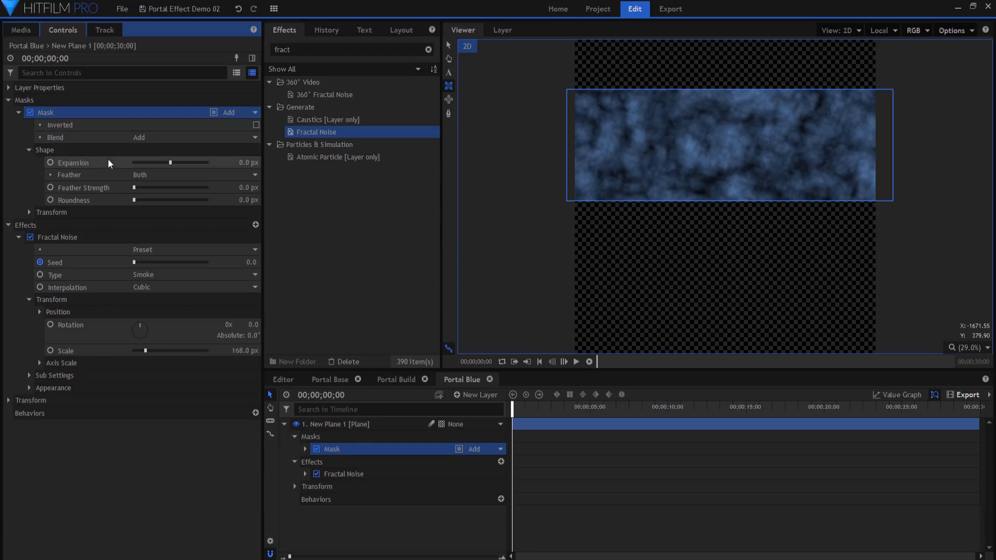
pyautogui.click(140, 176)
pyautogui.click(149, 197)
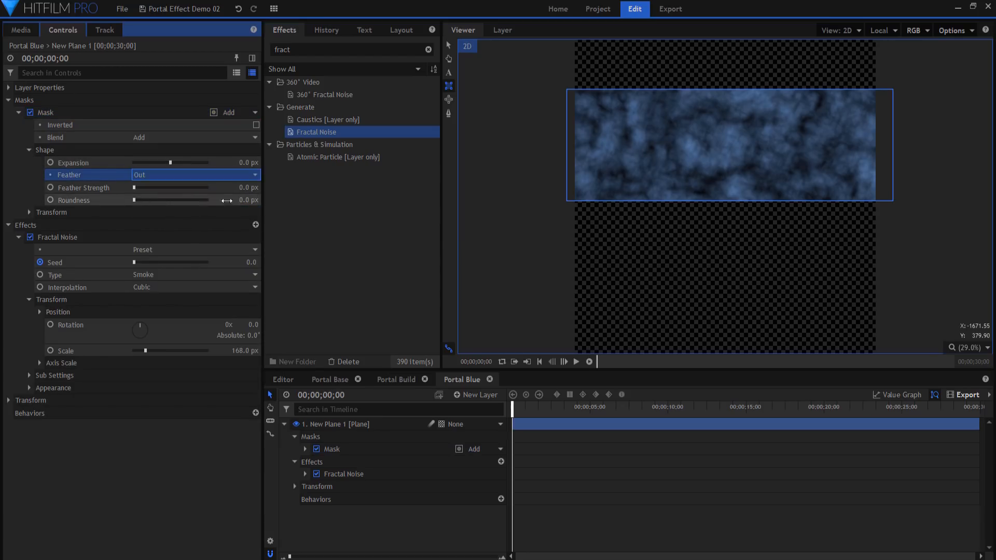
pyautogui.moveTo(247, 190); pyautogui.dragTo(267, 196)
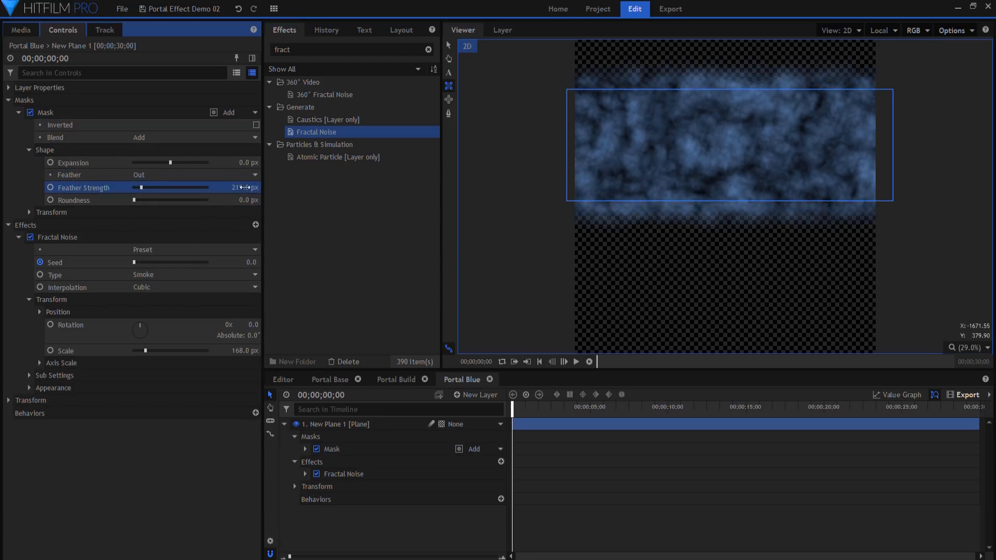
# Find the Polar Warp effect and apply it to New Plane 1 after the Fractal Noise.
pyautogui.click(292, 49)
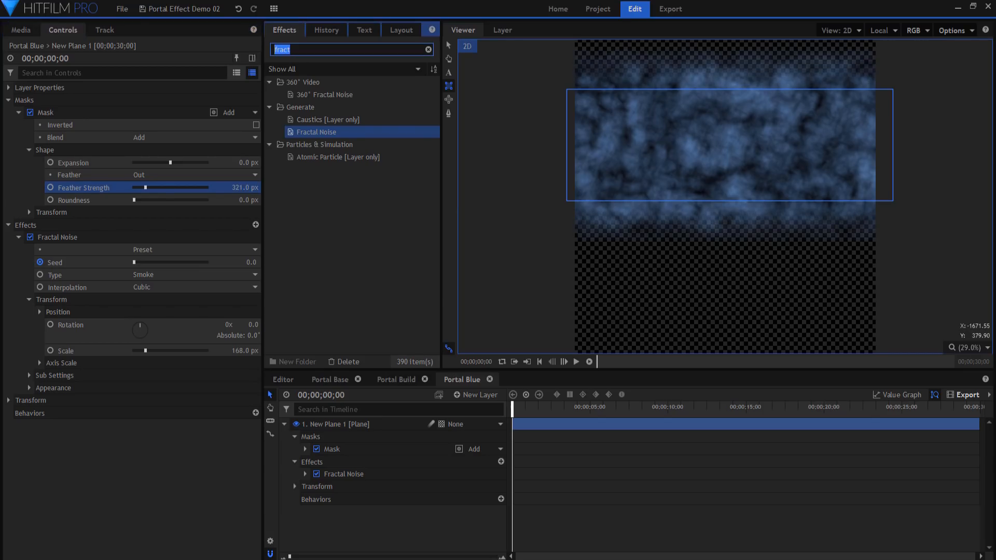
pyautogui.write('polar')
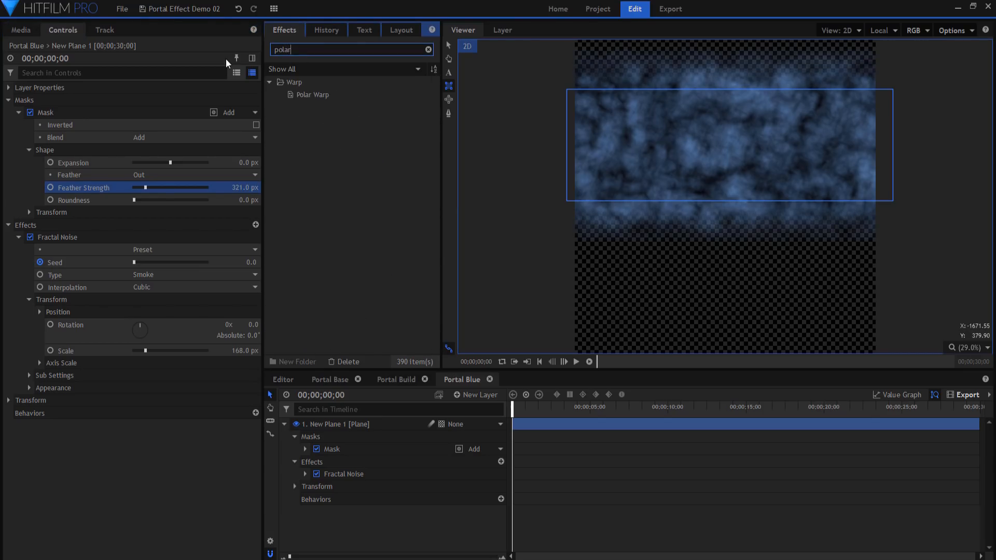
pyautogui.moveTo(311, 95); pyautogui.dragTo(283, 128)
pyautogui.moveTo(121, 406); pyautogui.dragTo(121, 405)
pyautogui.click(18, 400)
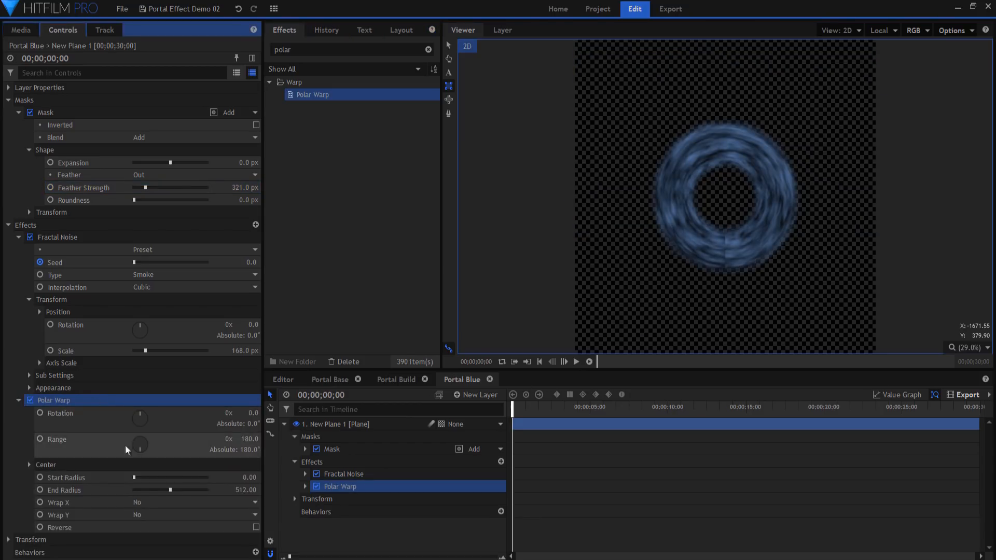
# Set the Polar Warp range to 90° and Wrap X to Reflect.
pyautogui.write('90')
pyautogui.press('Return')
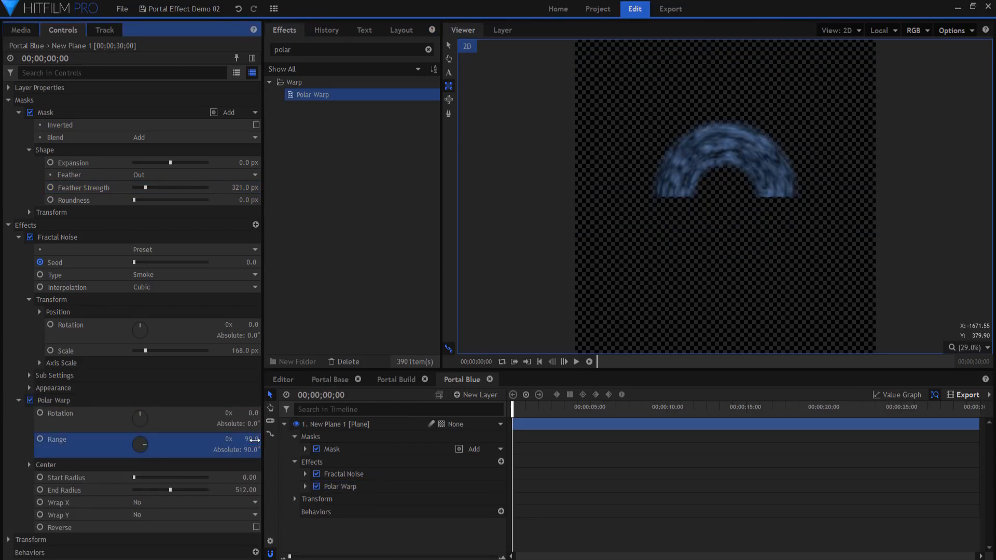
pyautogui.click(233, 503)
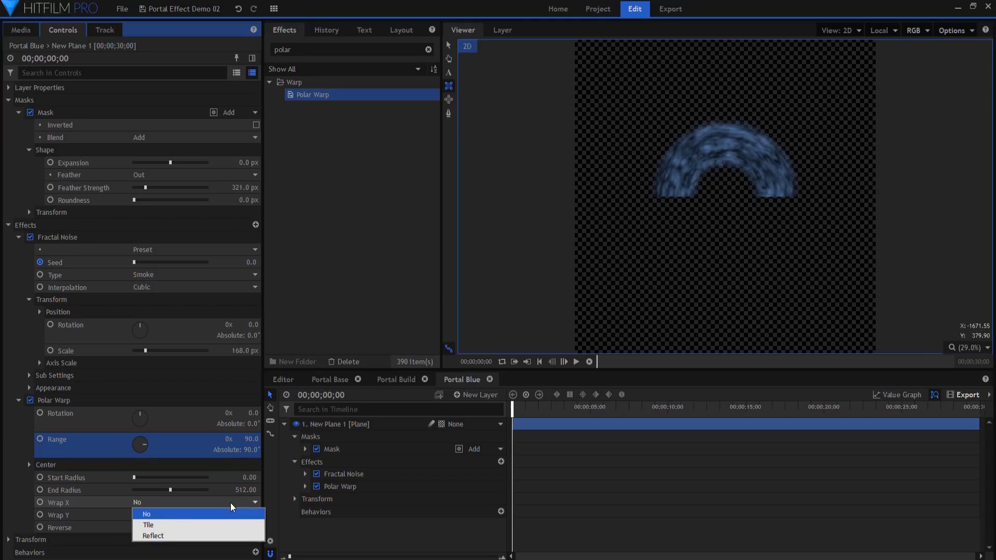
pyautogui.click(224, 537)
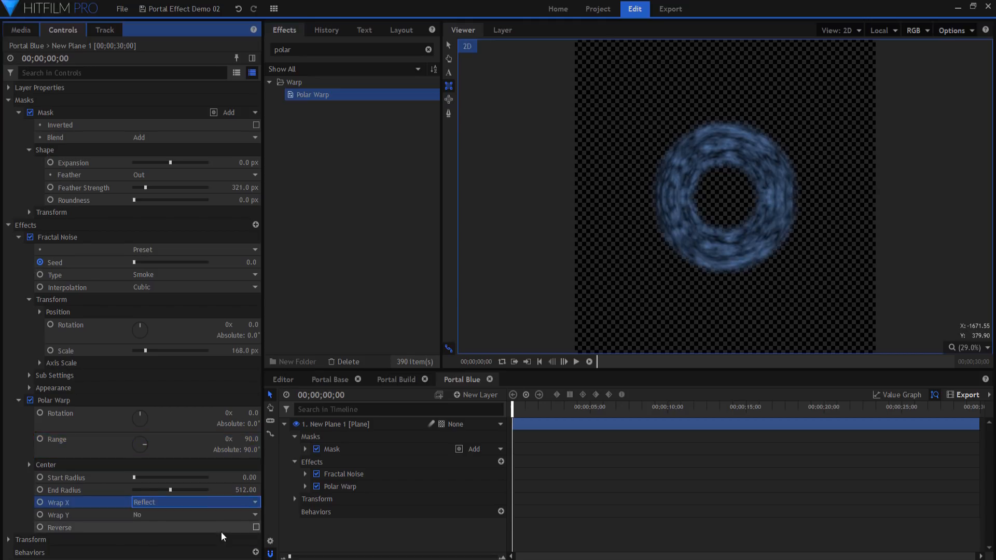
# Copy the Portal Base[3] layer from Portal Build into Portal Blue and place it beneath New Plane 1 for comparison.
pyautogui.click(396, 379)
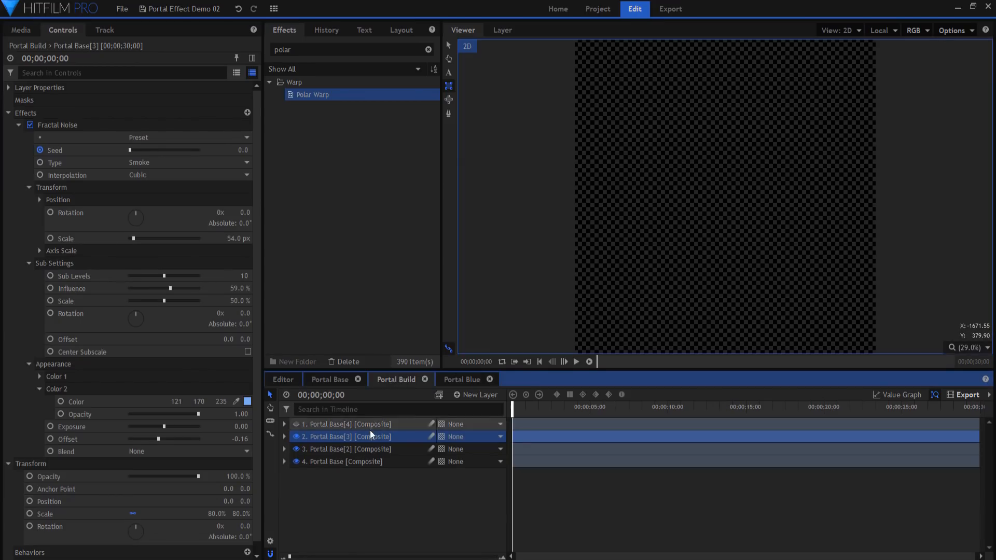
pyautogui.rightClick(370, 435)
pyautogui.click(410, 211)
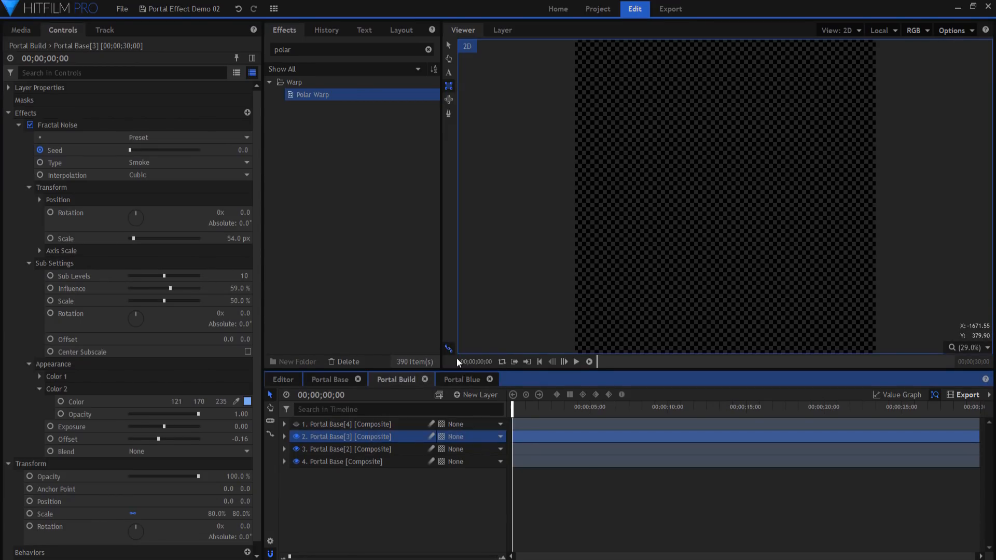
pyautogui.click(463, 376)
pyautogui.rightClick(350, 453)
pyautogui.click(366, 473)
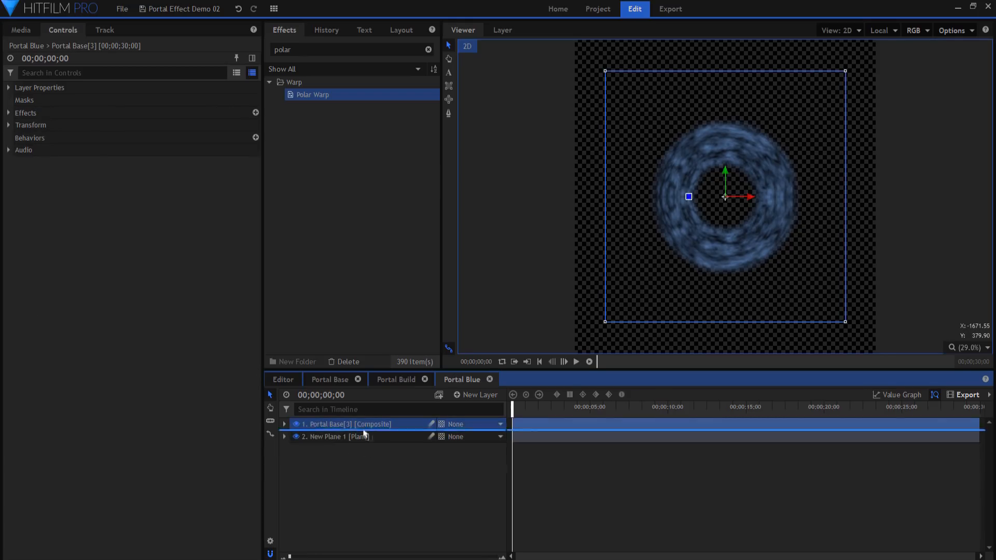
pyautogui.moveTo(365, 433); pyautogui.dragTo(448, 439)
pyautogui.moveTo(517, 412); pyautogui.dragTo(534, 417)
# Shrink the New Plane 1 mask's height to about 67.6% around its centre and set the Polar Warp end radius to 745.
pyautogui.click(378, 424)
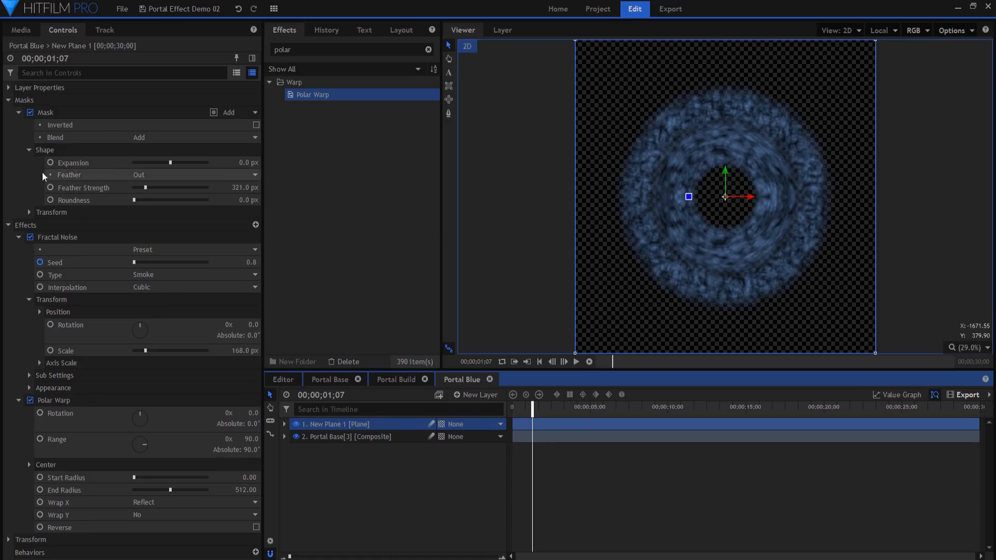
pyautogui.click(62, 112)
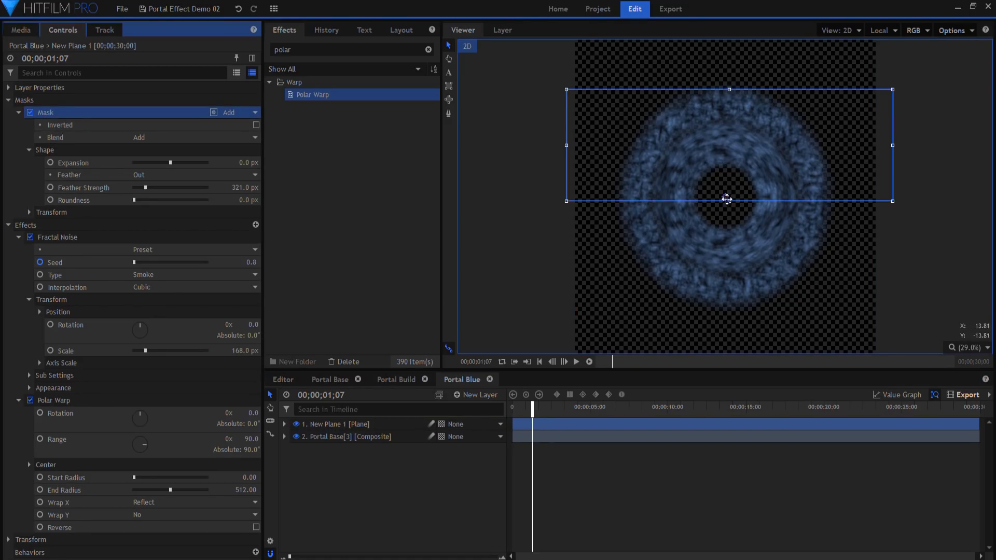
pyautogui.moveTo(729, 200); pyautogui.dragTo(729, 183)
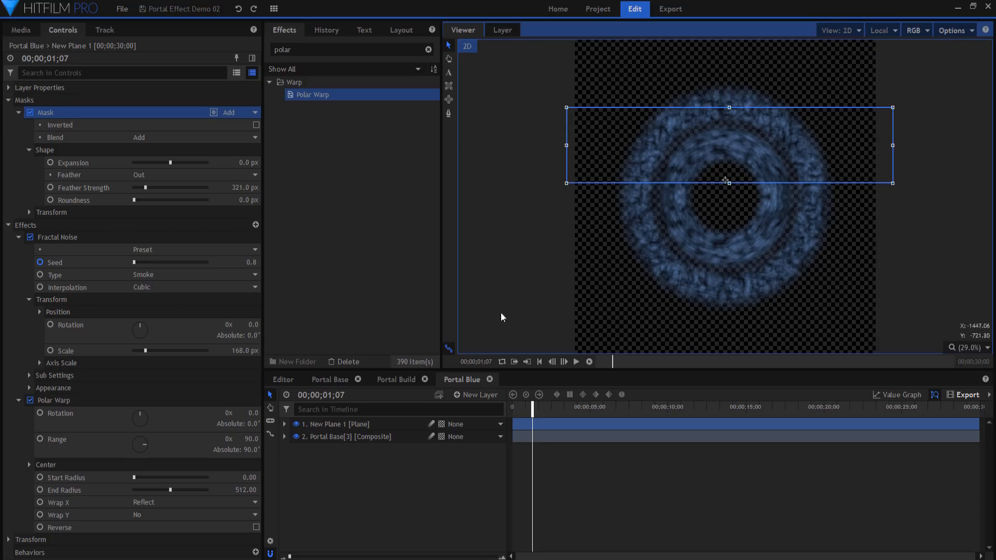
pyautogui.moveTo(246, 490); pyautogui.dragTo(364, 490)
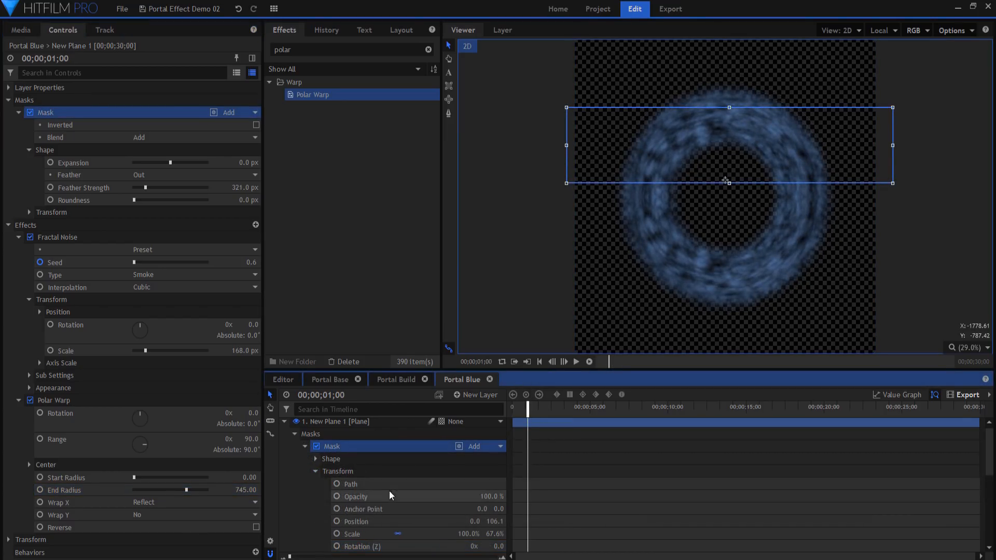
# Keyframe the mask's position in place at 00;00;01;00 and 00;00;03;15, and moved straight down out of frame at 00;00;00;00.
pyautogui.click(338, 521)
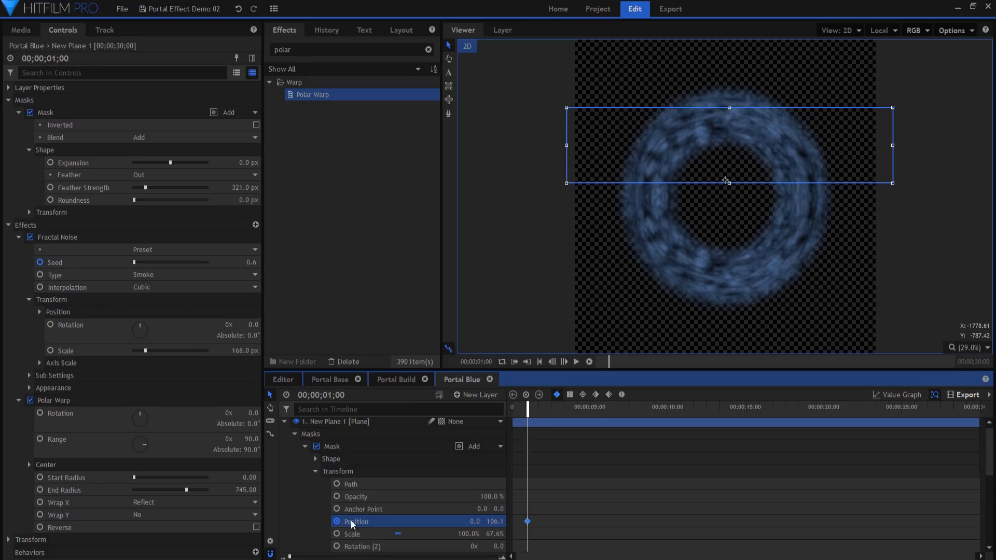
pyautogui.moveTo(529, 411); pyautogui.dragTo(512, 411)
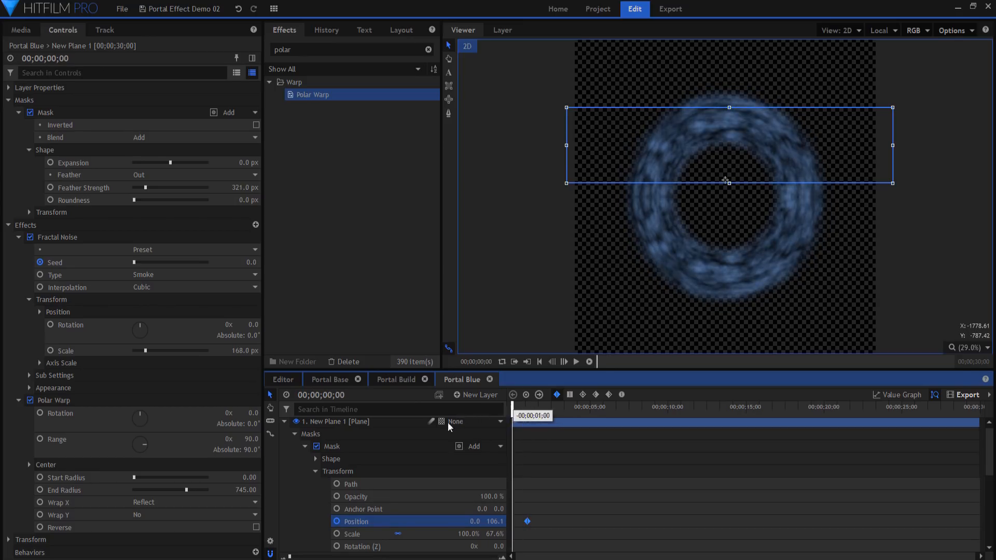
pyautogui.moveTo(730, 161); pyautogui.dragTo(734, 456)
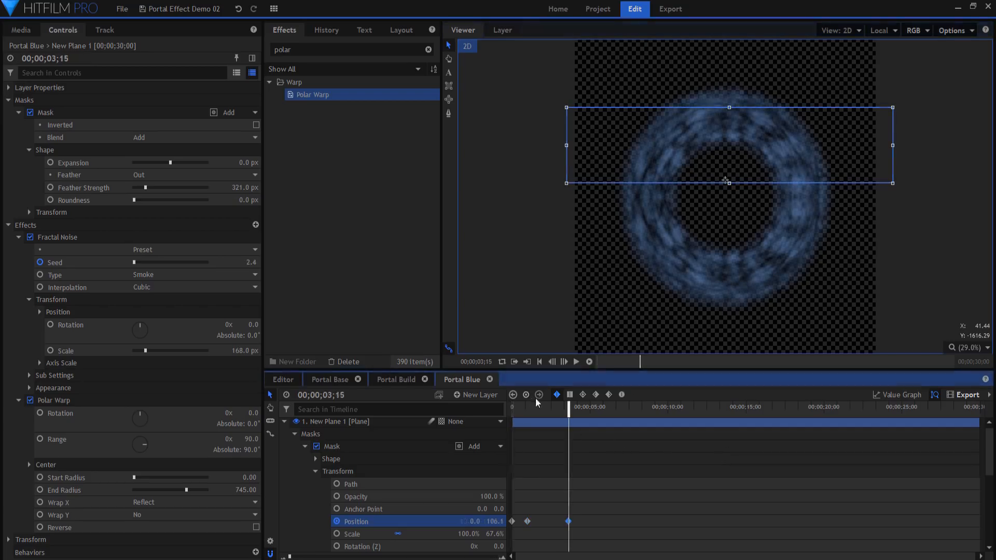
# Add a mask position keyframe about one second after 00;00;03;15 with the mask moved straight down out of frame.
pyautogui.click(333, 396)
pyautogui.moveTo(333, 395); pyautogui.dragTo(329, 395)
pyautogui.write('4')
pyautogui.press('Return')
pyautogui.moveTo(673, 167); pyautogui.dragTo(677, 428)
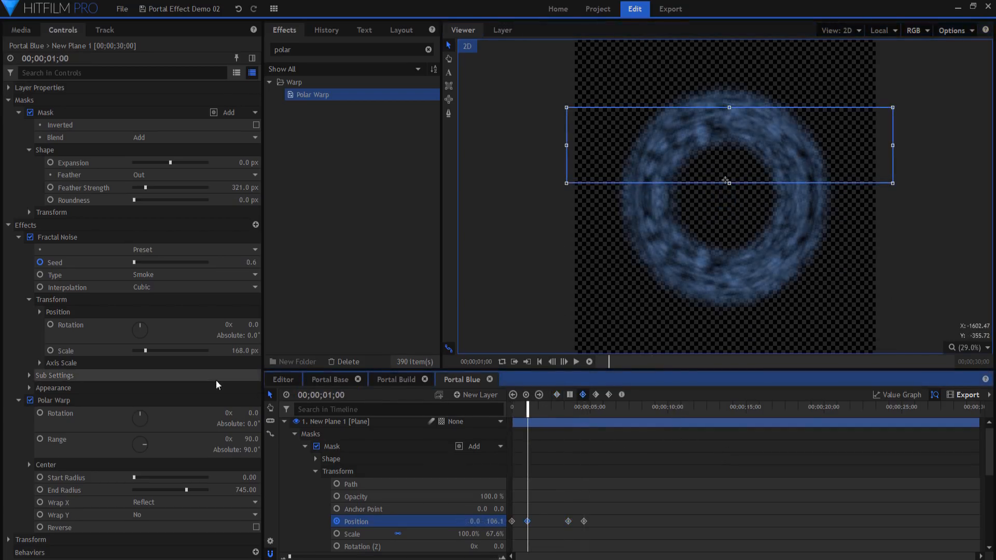
# Set the Fractal Noise X axis scale to 45% on New Plane 1 and hide the Portal Base[3] layer.
pyautogui.click(40, 362)
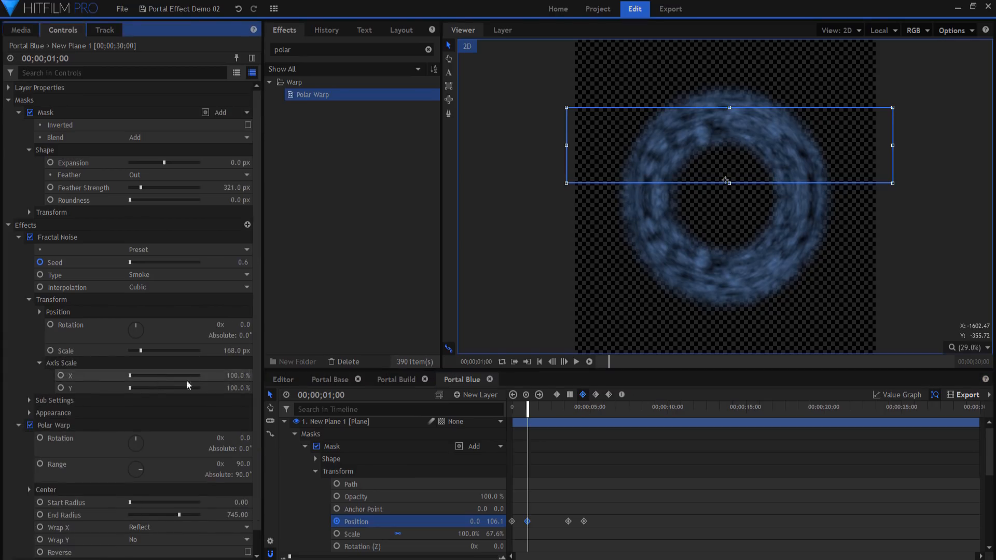
pyautogui.moveTo(243, 377); pyautogui.dragTo(214, 377)
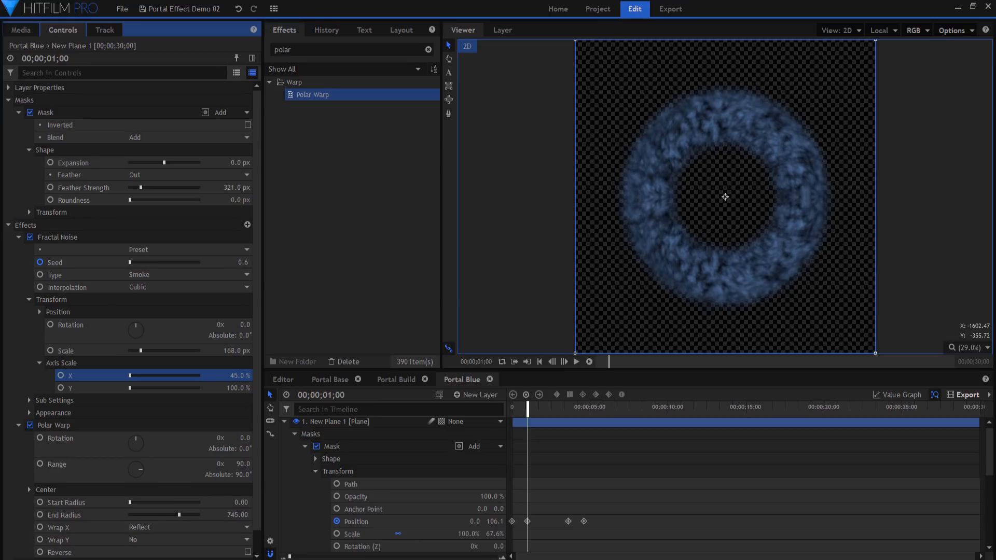
pyautogui.click(284, 422)
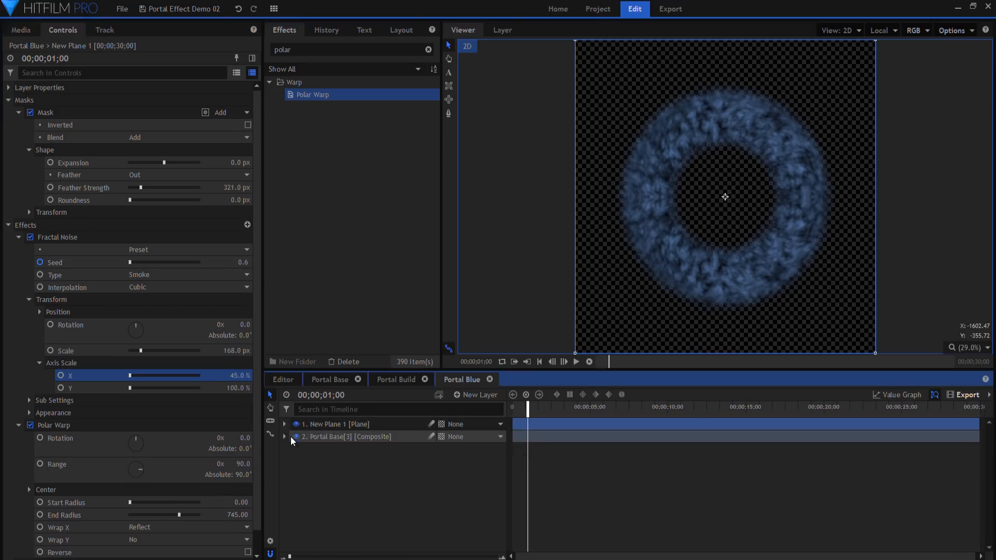
# Keyframe the Fractal Noise position from 0, 0 at the start to Y -20000 at the timeline's end, and preview the animation.
pyautogui.click(40, 312)
pyautogui.moveTo(529, 412); pyautogui.dragTo(512, 412)
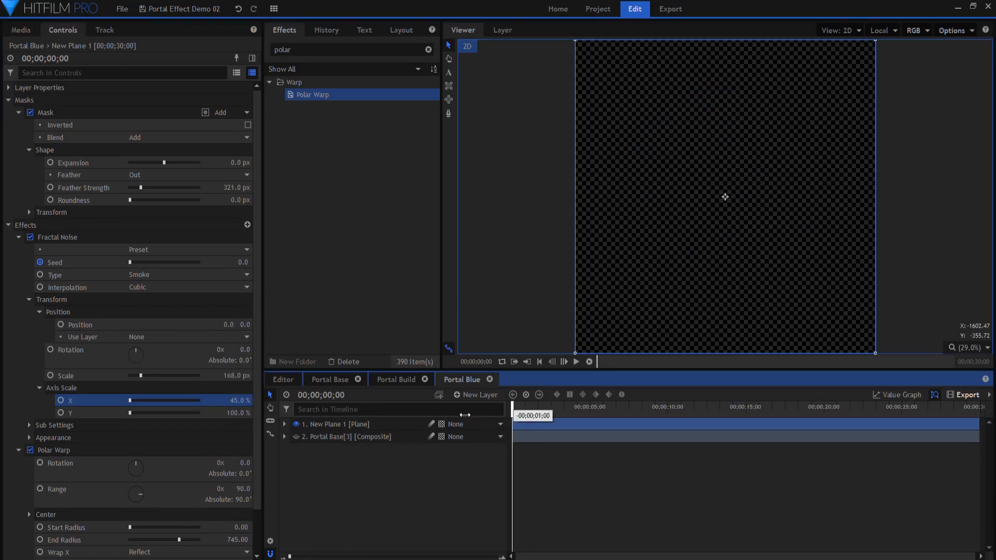
pyautogui.click(60, 324)
pyautogui.moveTo(517, 413); pyautogui.dragTo(980, 414)
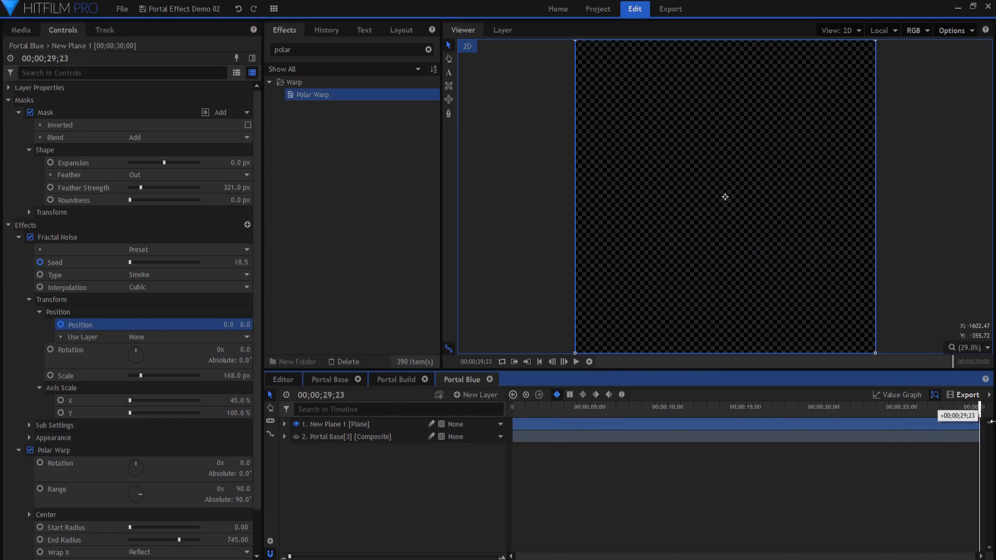
pyautogui.click(245, 324)
pyautogui.write('-20000')
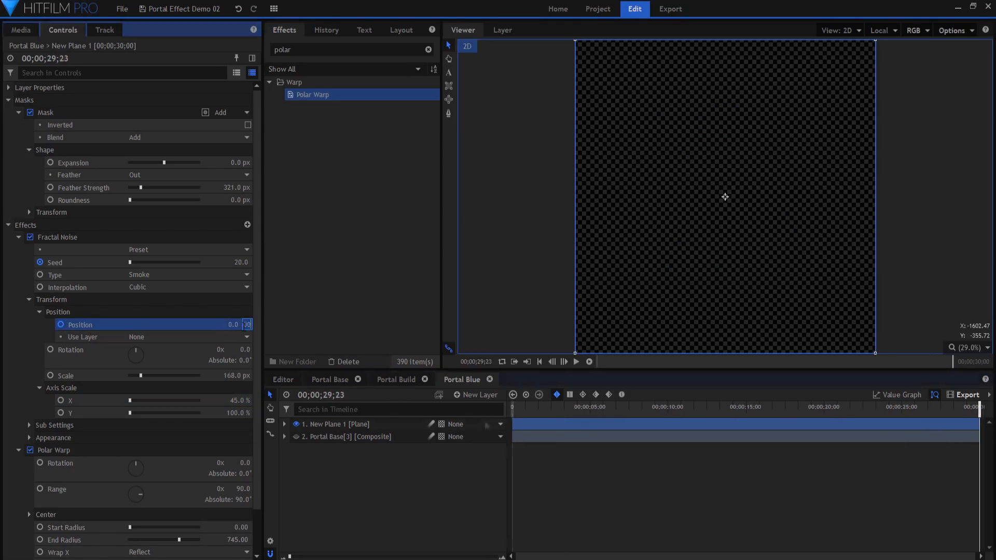
pyautogui.press('space')
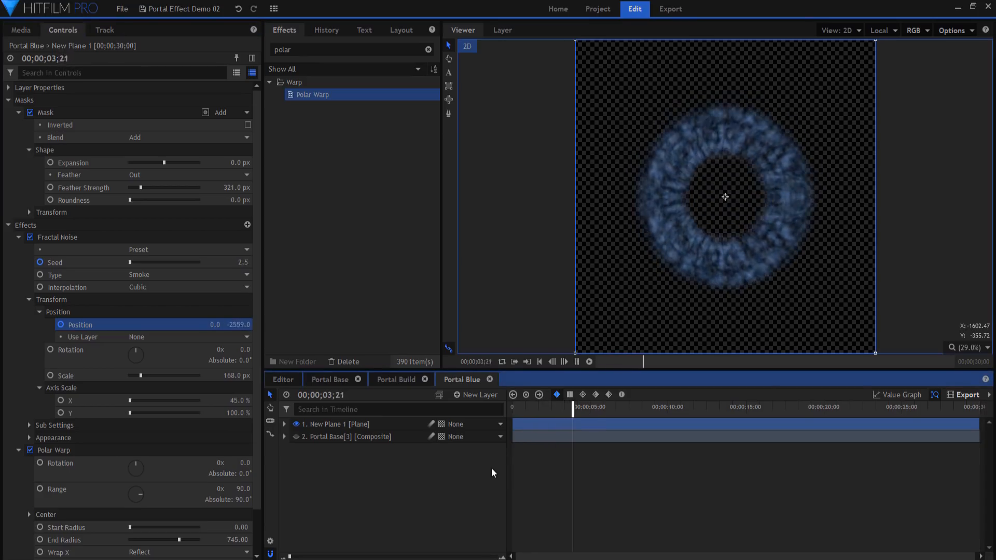
pyautogui.press('space')
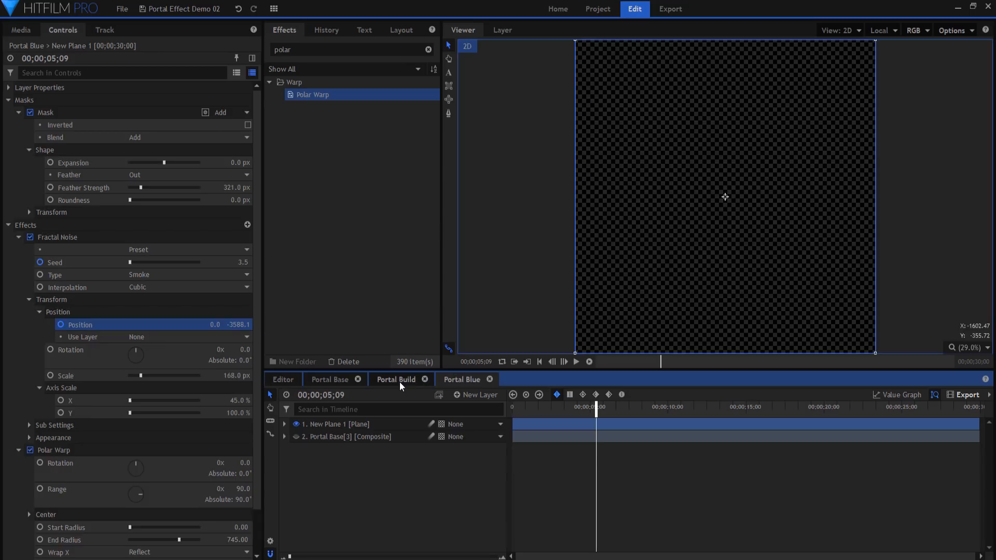
# Add the Portal Blue composite to Portal Build between Portal Base[4] and Portal Base[3], with its blend mode set to Screen.
pyautogui.click(400, 381)
pyautogui.moveTo(509, 413); pyautogui.dragTo(525, 411)
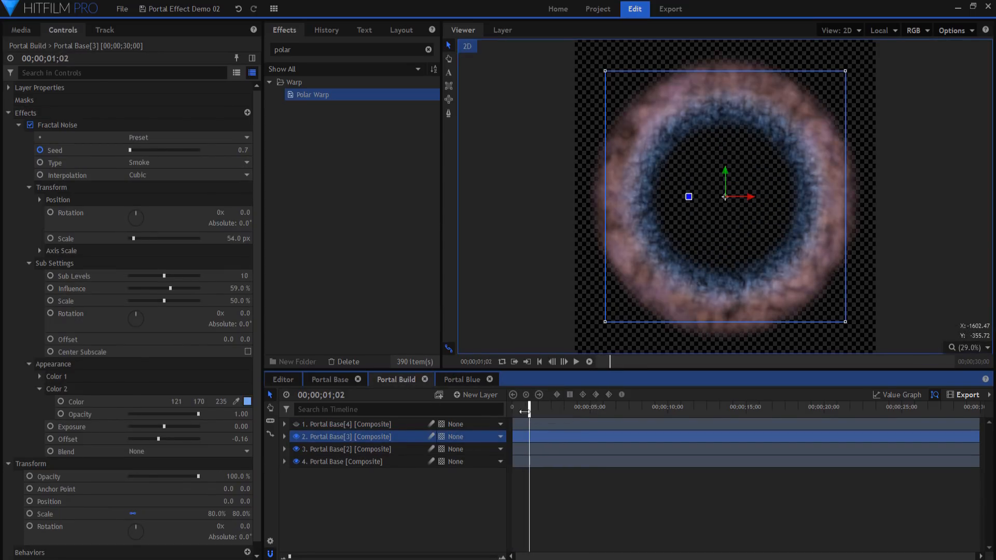
pyautogui.click(19, 32)
pyautogui.click(123, 268)
pyautogui.moveTo(124, 267); pyautogui.dragTo(373, 437)
pyautogui.rightClick(372, 434)
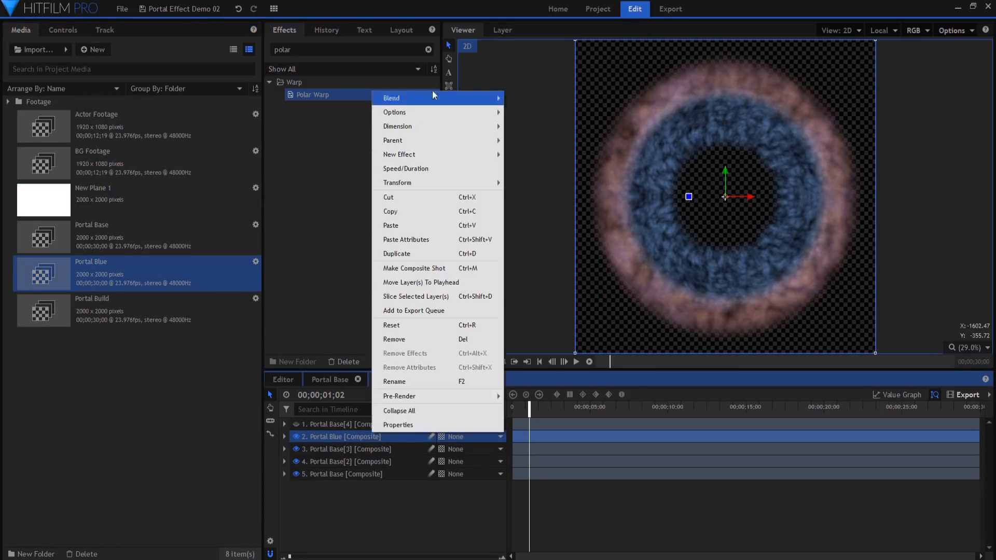
pyautogui.moveTo(497, 108)
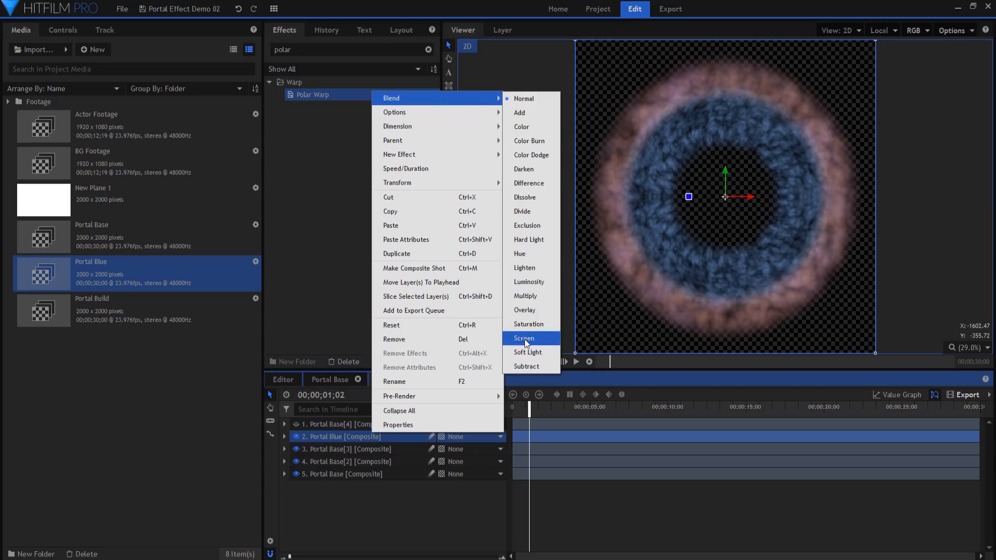
pyautogui.click(511, 337)
# Scale the Portal Blue layer to 109%.
pyautogui.click(64, 30)
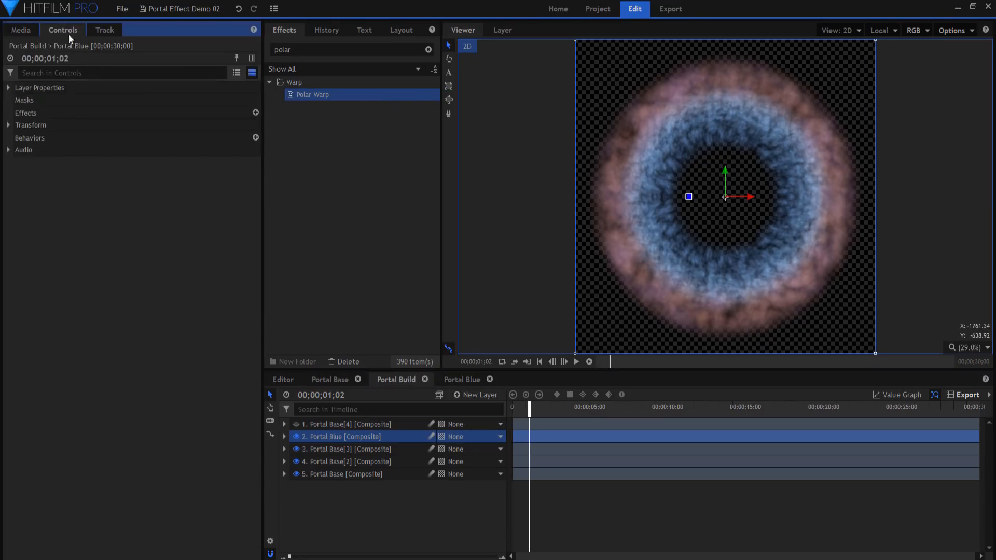
pyautogui.click(9, 126)
pyautogui.moveTo(237, 175)
pyautogui.mouseDown()
pyautogui.moveTo(255, 175)
pyautogui.moveTo(242, 175)
pyautogui.mouseUp()
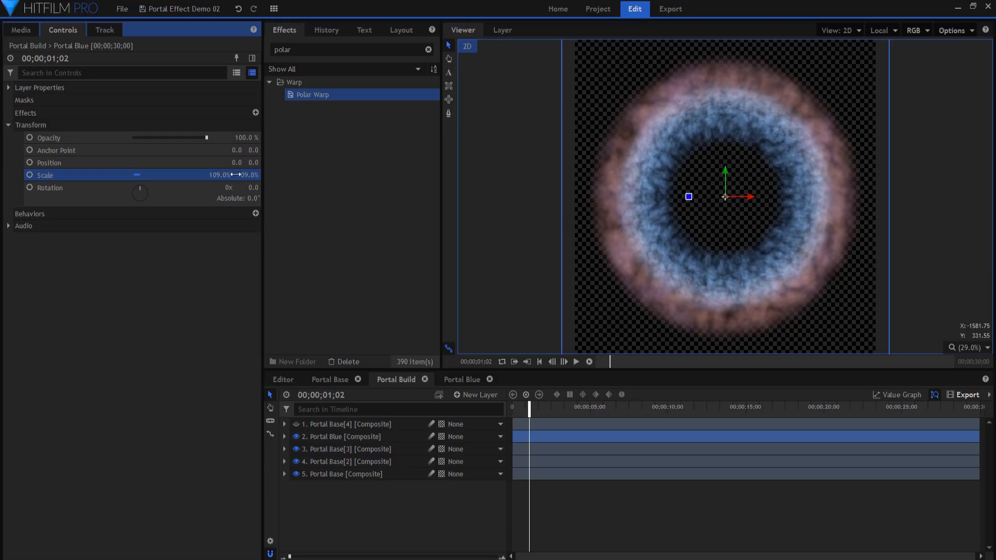
# Apply a Zoom Blur effect to the Portal Blue layer and set its strength to -20.
pyautogui.moveTo(296, 50); pyautogui.dragTo(275, 49)
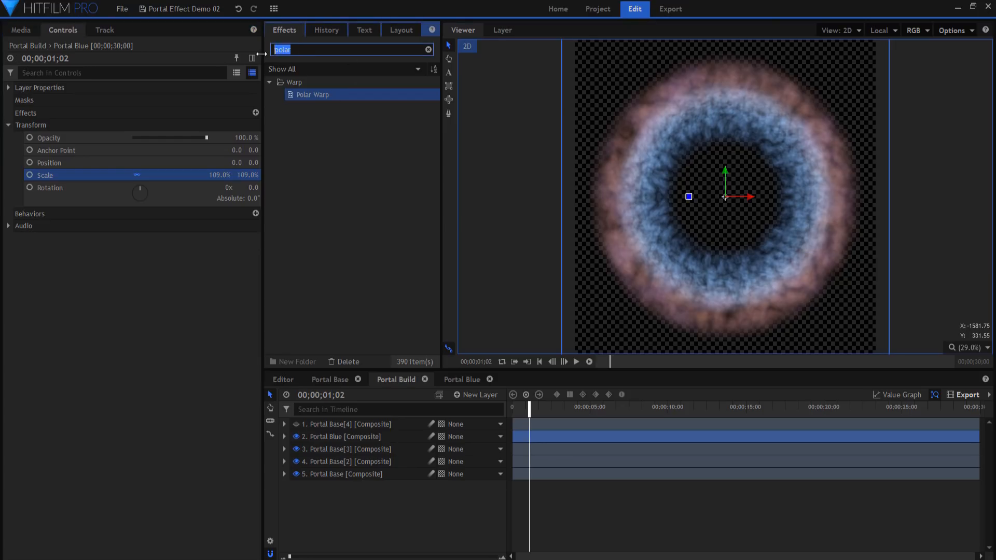
pyautogui.write('zoom')
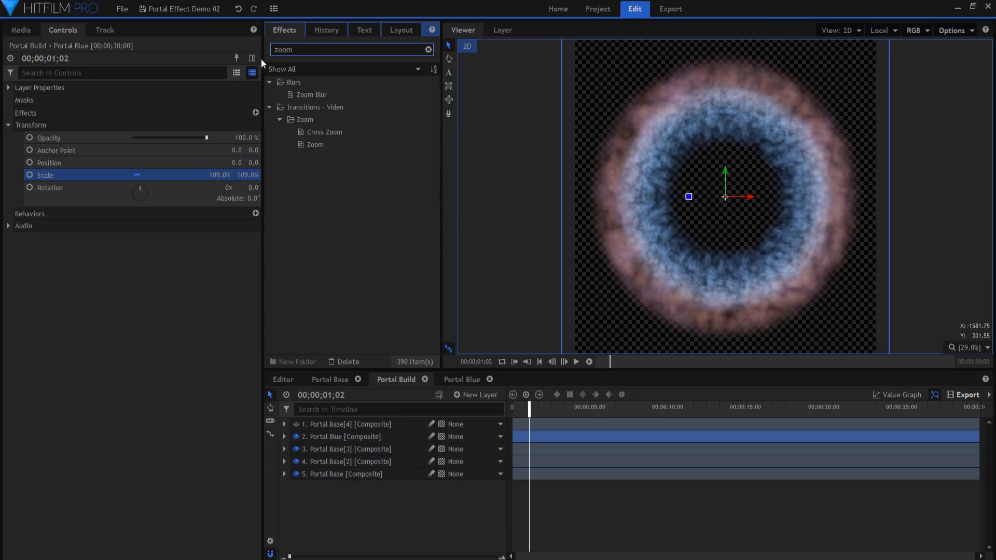
pyautogui.moveTo(312, 95); pyautogui.dragTo(114, 209)
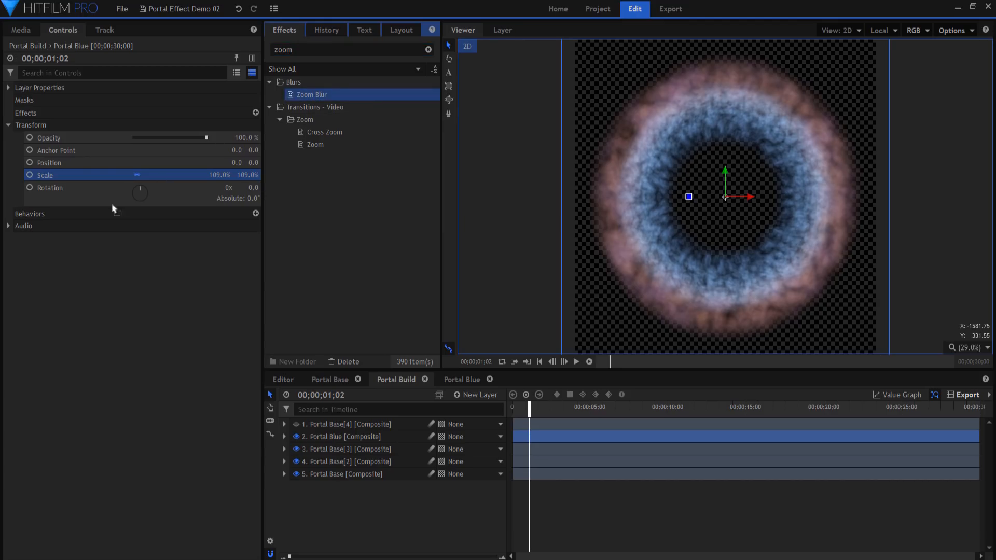
pyautogui.moveTo(43, 117); pyautogui.dragTo(39, 112)
pyautogui.click(16, 125)
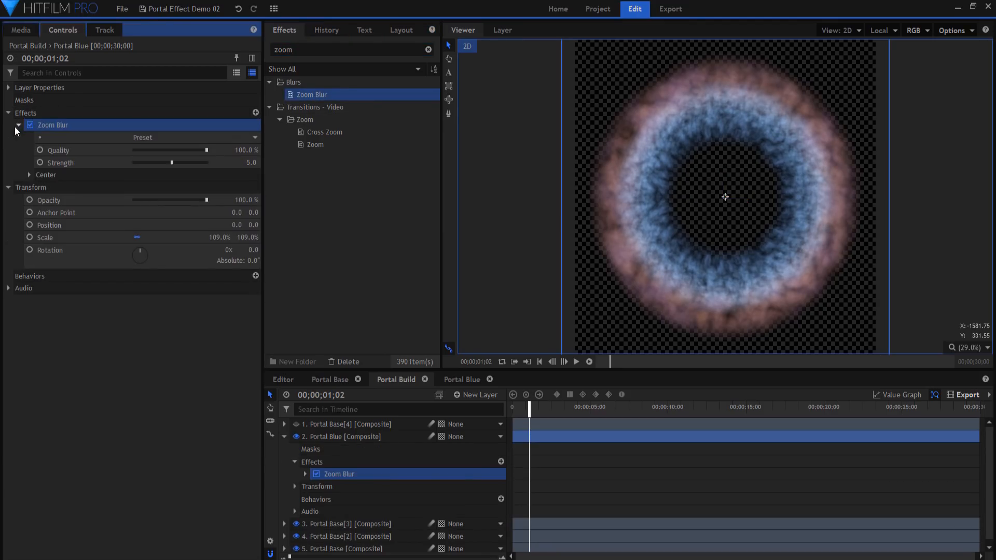
pyautogui.moveTo(172, 163); pyautogui.dragTo(167, 162)
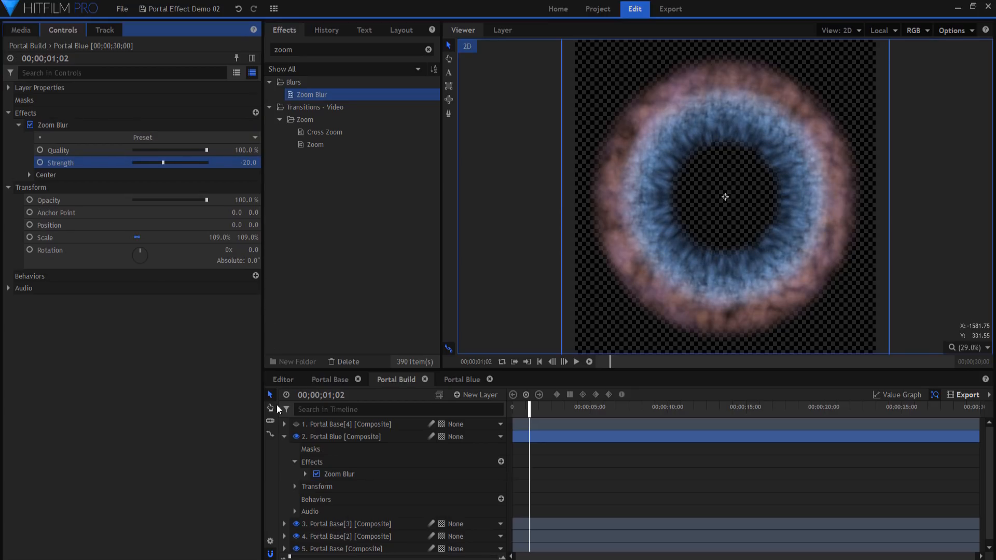
pyautogui.click(285, 439)
# Show the Portal Base[4] layer and change its Fractal Noise type to Energy.
pyautogui.click(313, 425)
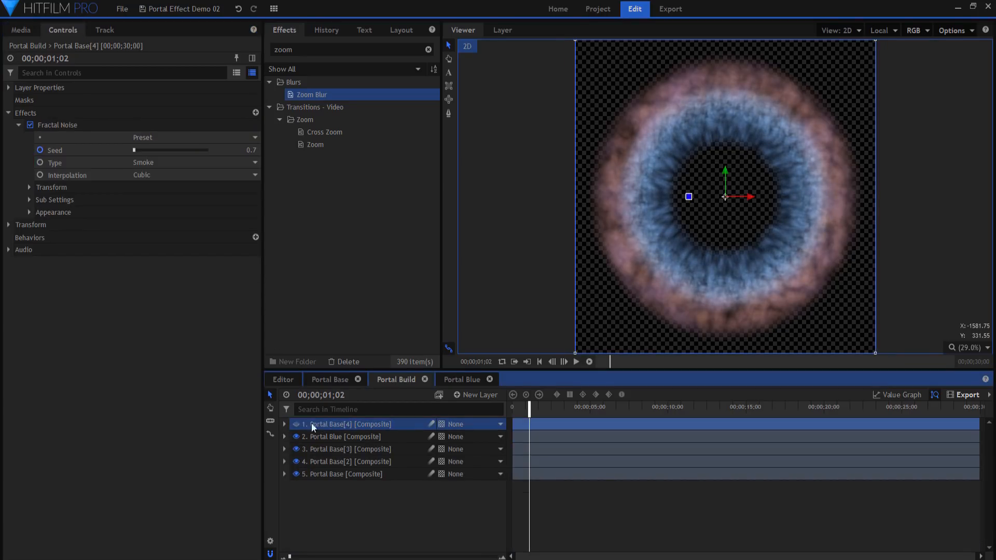
pyautogui.click(296, 425)
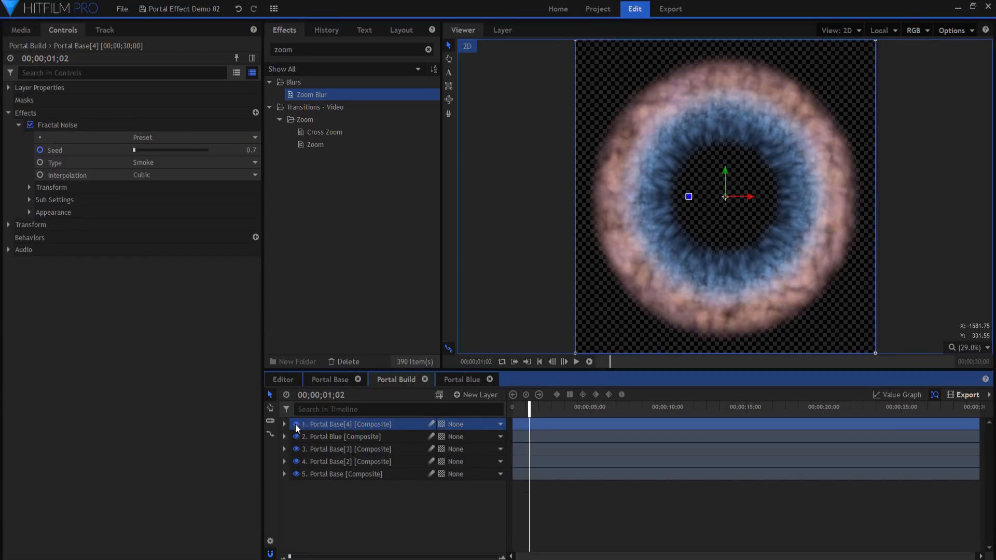
pyautogui.click(166, 161)
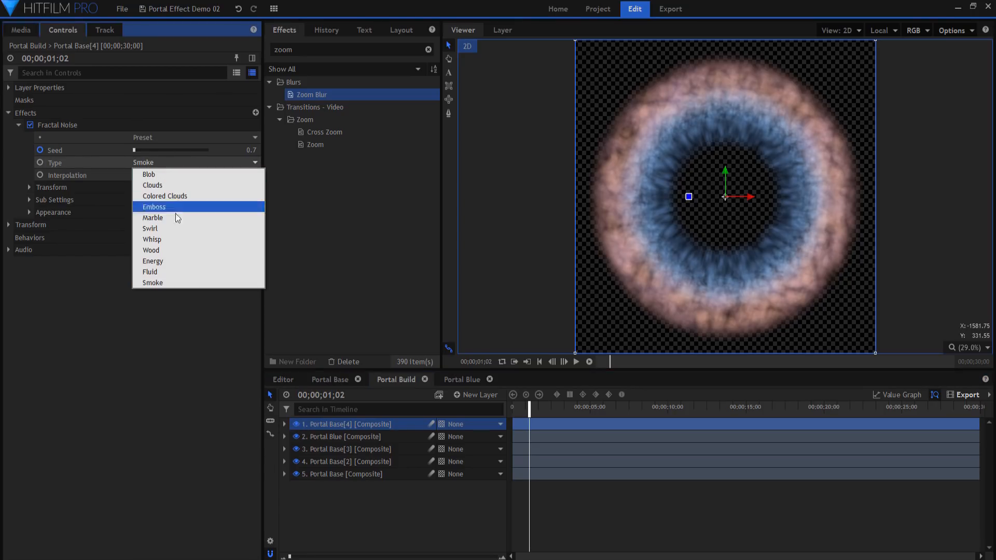
pyautogui.click(175, 259)
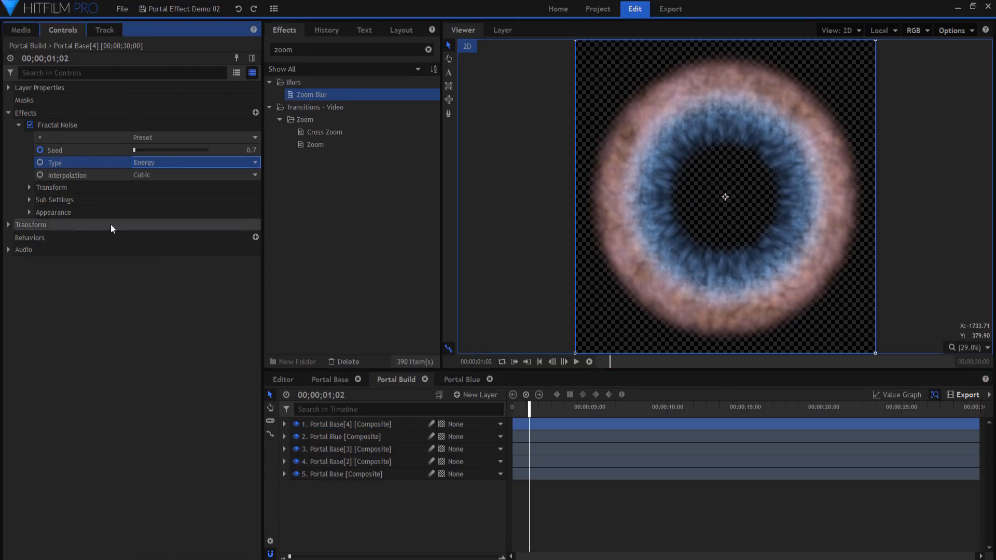
# Raise the Fractal Noise seed of Portal Base[4] at its end keyframe and set the noise scale to 163 px.
pyautogui.click(55, 149)
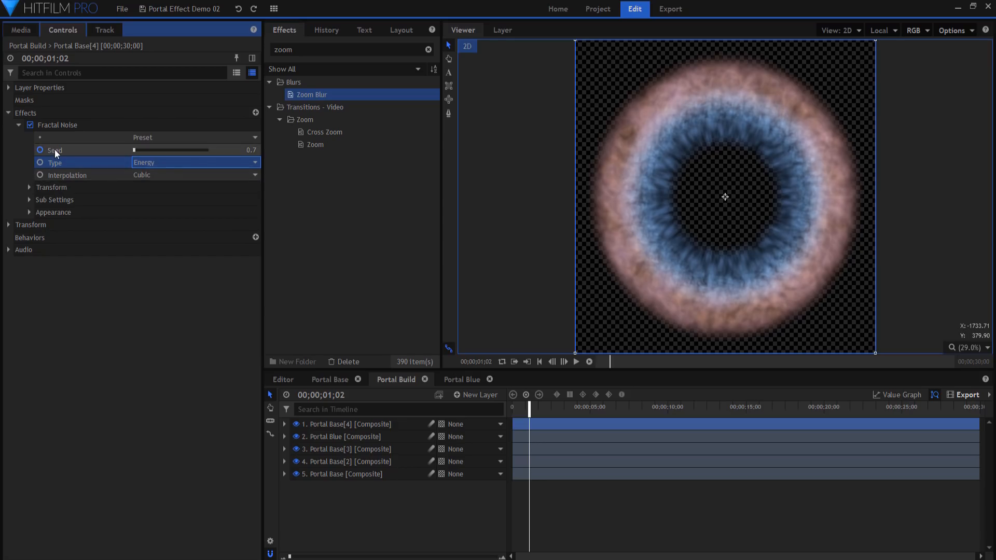
pyautogui.click(978, 486)
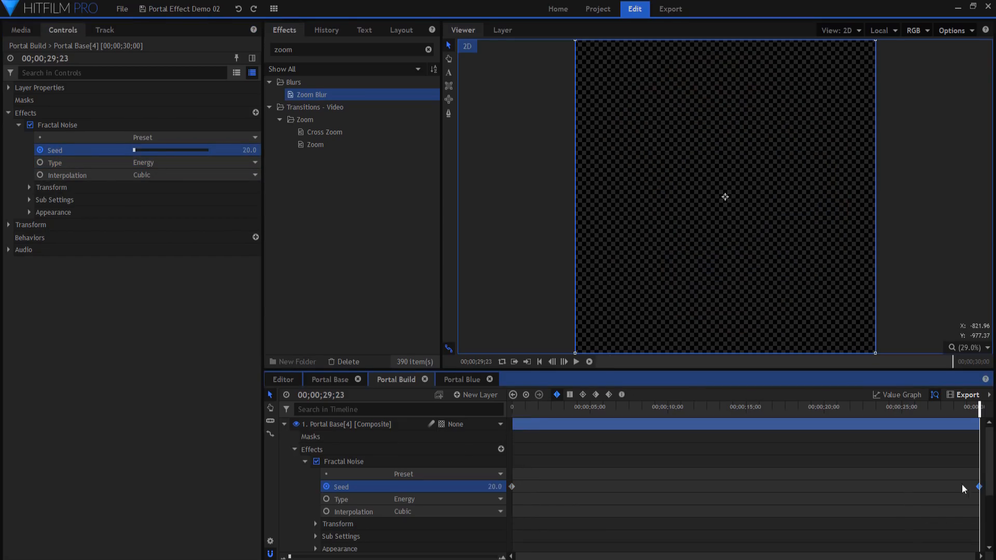
pyautogui.click(499, 486)
pyautogui.click(537, 406)
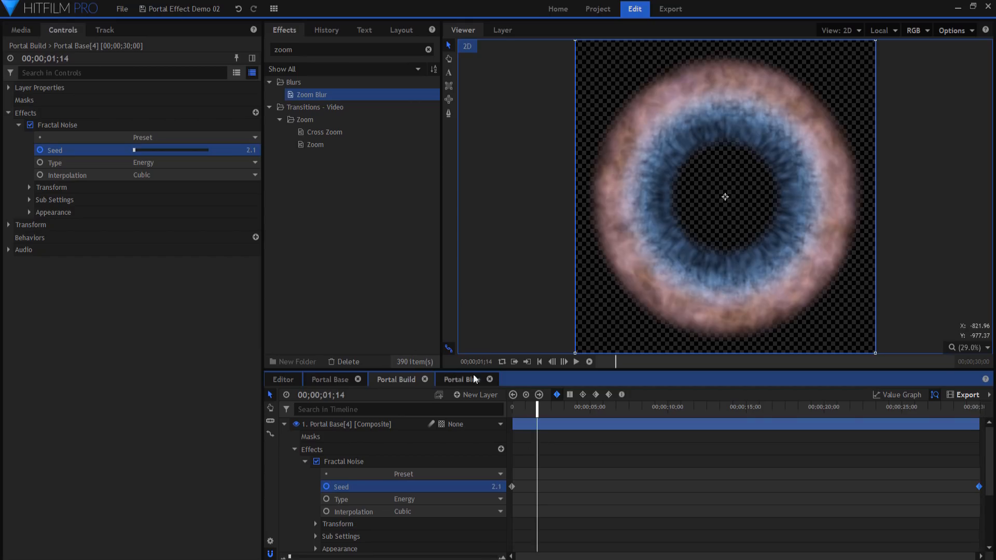
pyautogui.click(30, 188)
pyautogui.moveTo(240, 238); pyautogui.dragTo(270, 239)
# Set the Fractal Noise Color 2 of Portal Base[4] to white, with exposure 10.00 and offset -0.64.
pyautogui.click(29, 276)
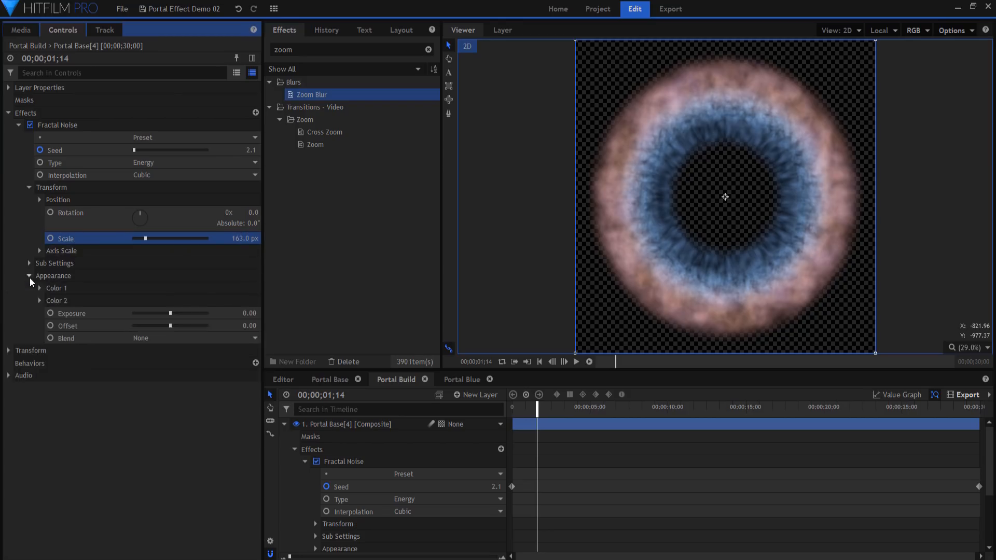
pyautogui.click(40, 301)
pyautogui.click(255, 313)
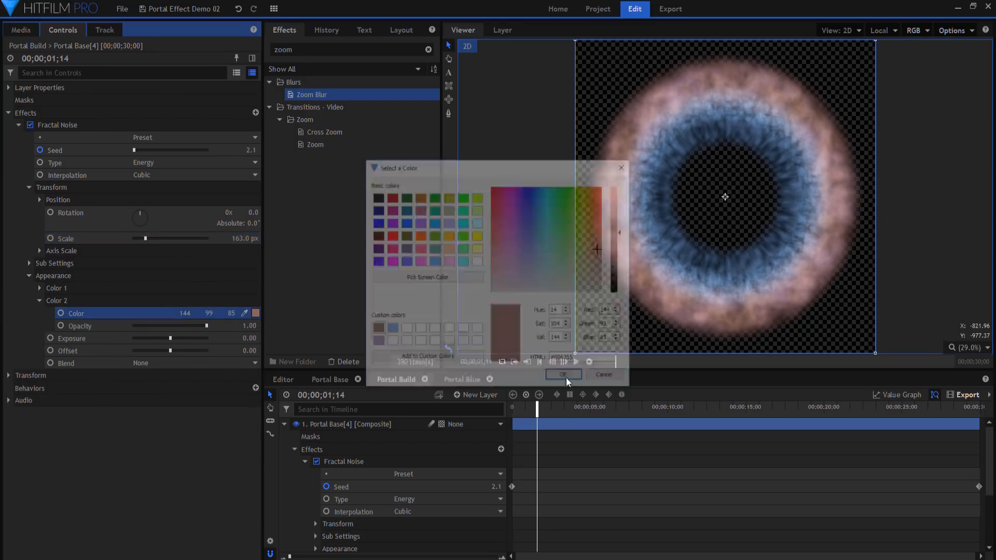
pyautogui.click(564, 378)
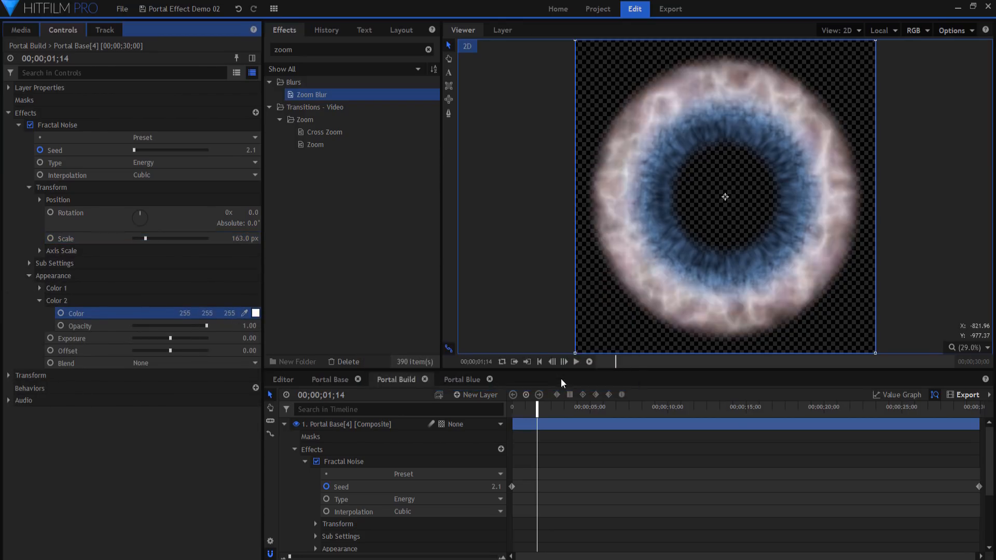
pyautogui.moveTo(249, 339)
pyautogui.mouseDown()
pyautogui.moveTo(270, 338)
pyautogui.moveTo(240, 351)
pyautogui.mouseUp()
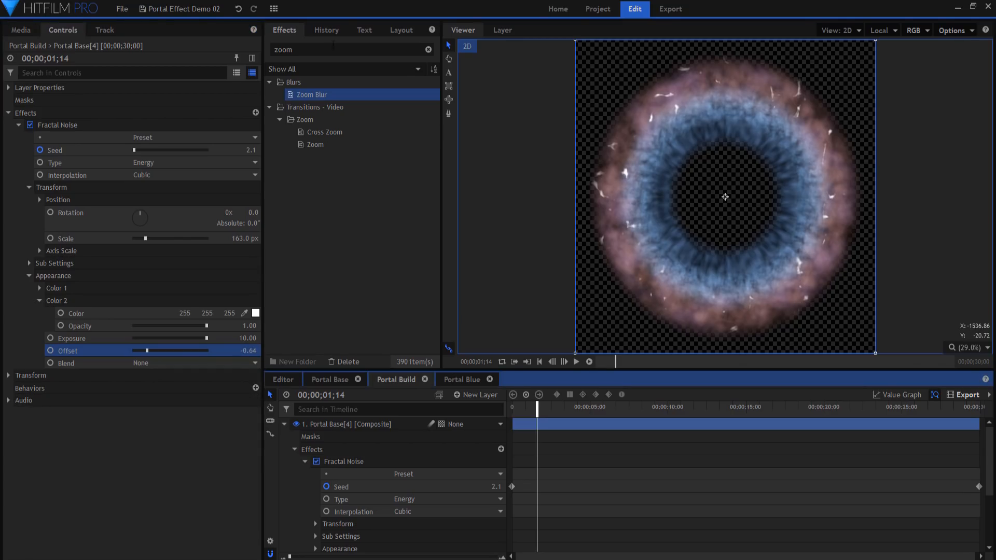
# Apply a Glow effect to Portal Base[4] after the Fractal Noise and set its blend to Add.
pyautogui.doubleClick(333, 48)
pyautogui.write('glo')
pyautogui.moveTo(304, 182); pyautogui.dragTo(120, 268)
pyautogui.moveTo(67, 369); pyautogui.dragTo(64, 367)
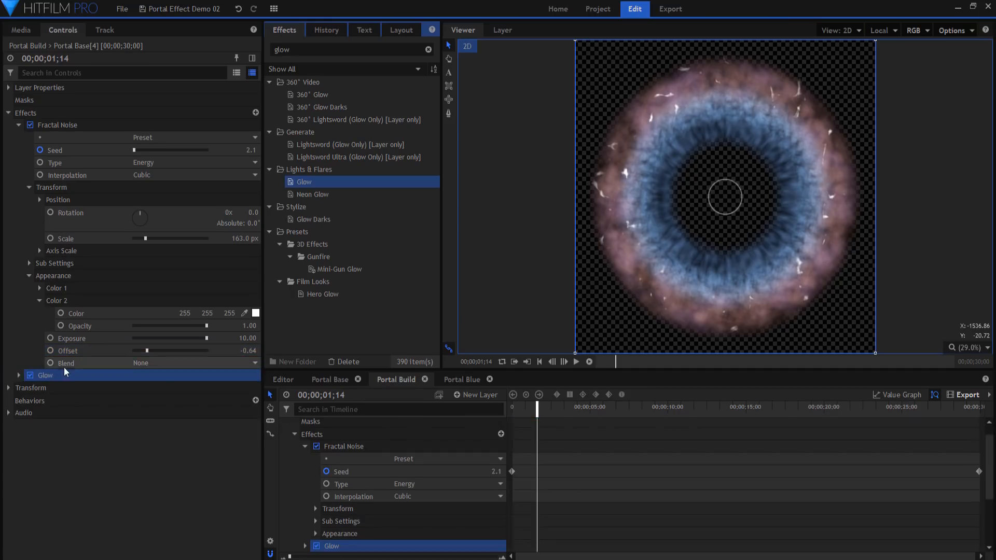
pyautogui.click(19, 375)
pyautogui.click(161, 426)
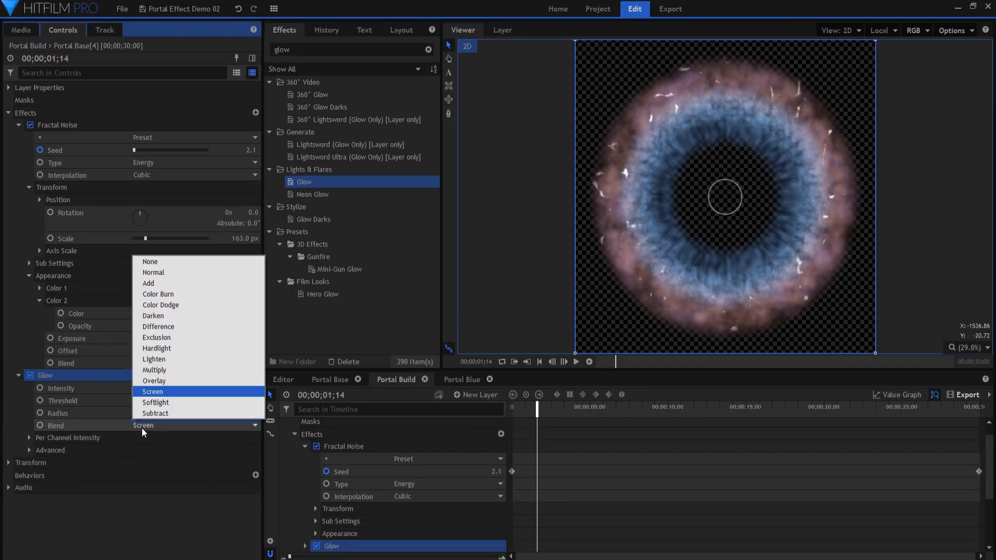
pyautogui.click(148, 283)
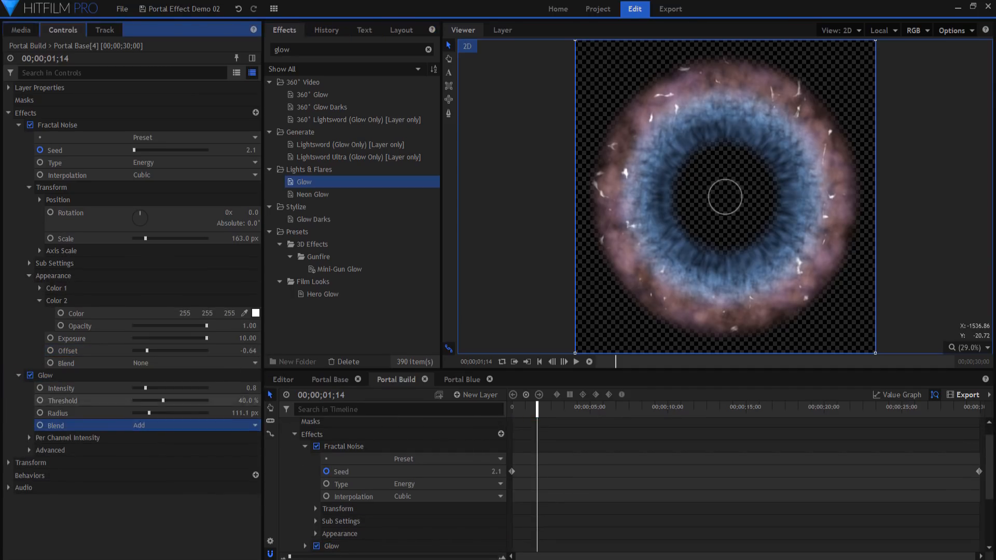
# Set the Glow threshold to 0%, radius to 58.1 px and intensity to 1.1, with channel intensities of green 0.64 and blue 1.14.
pyautogui.click(78, 401)
pyautogui.moveTo(246, 414); pyautogui.dragTo(253, 388)
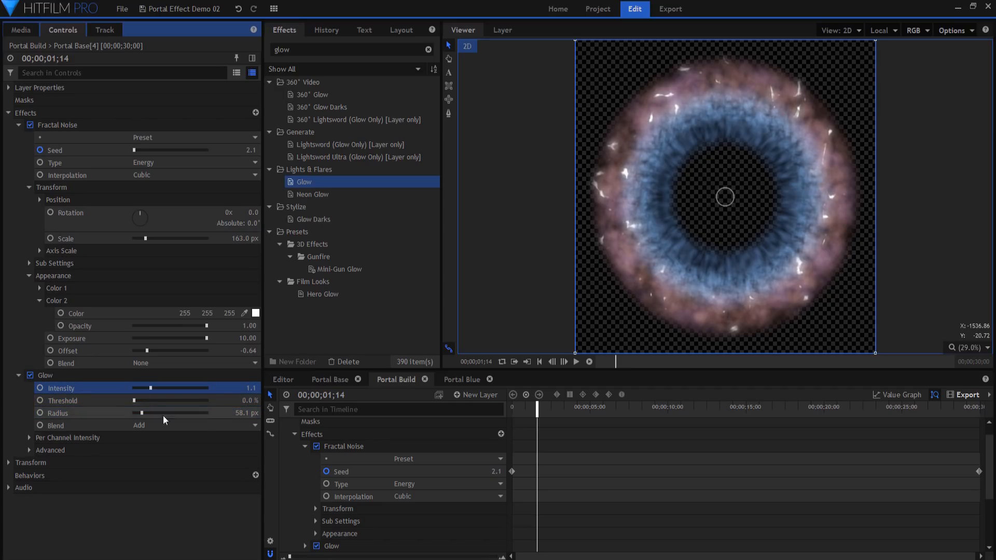
pyautogui.click(29, 438)
pyautogui.moveTo(245, 477)
pyautogui.mouseDown()
pyautogui.moveTo(262, 477)
pyautogui.moveTo(236, 463)
pyautogui.moveTo(238, 475)
pyautogui.mouseUp()
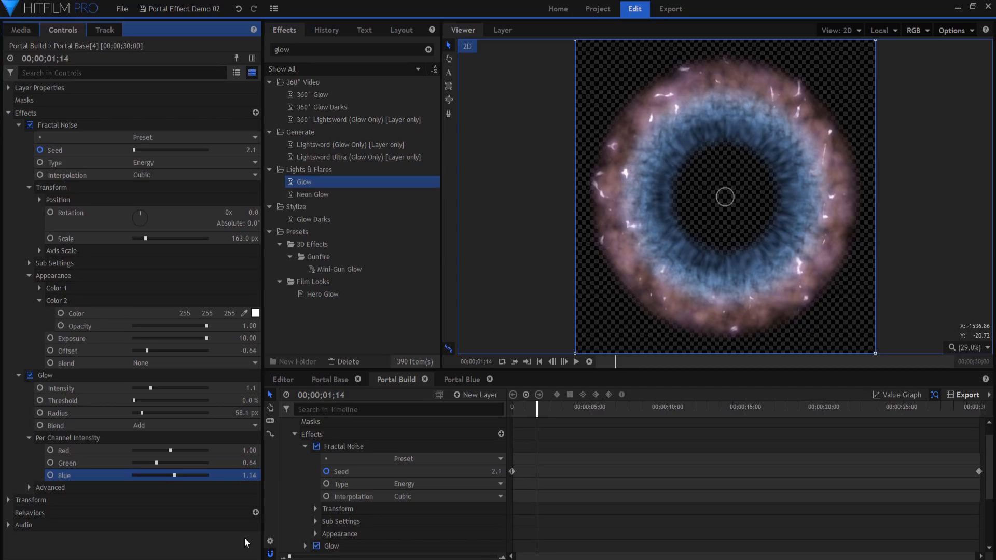
# Add a new grade layer on top of Portal Build and apply the Heat Distortion effect to it.
pyautogui.click(469, 396)
pyautogui.click(469, 437)
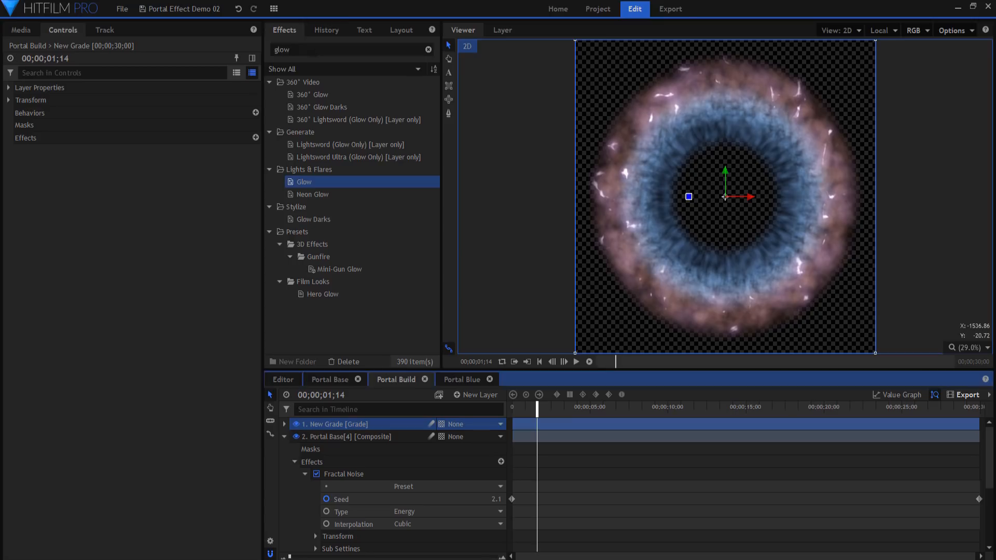
pyautogui.click(311, 50)
pyautogui.write('heat')
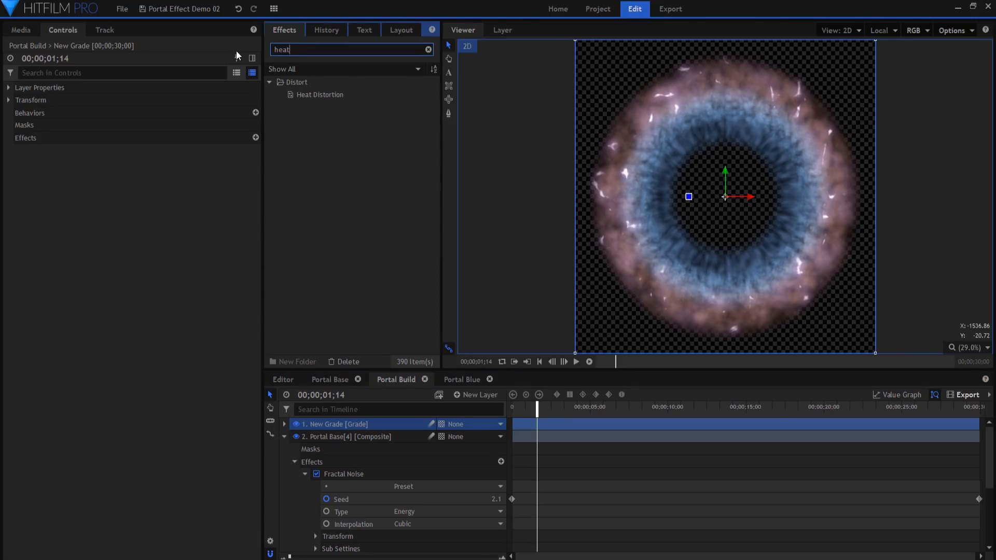
pyautogui.moveTo(320, 94); pyautogui.dragTo(349, 221)
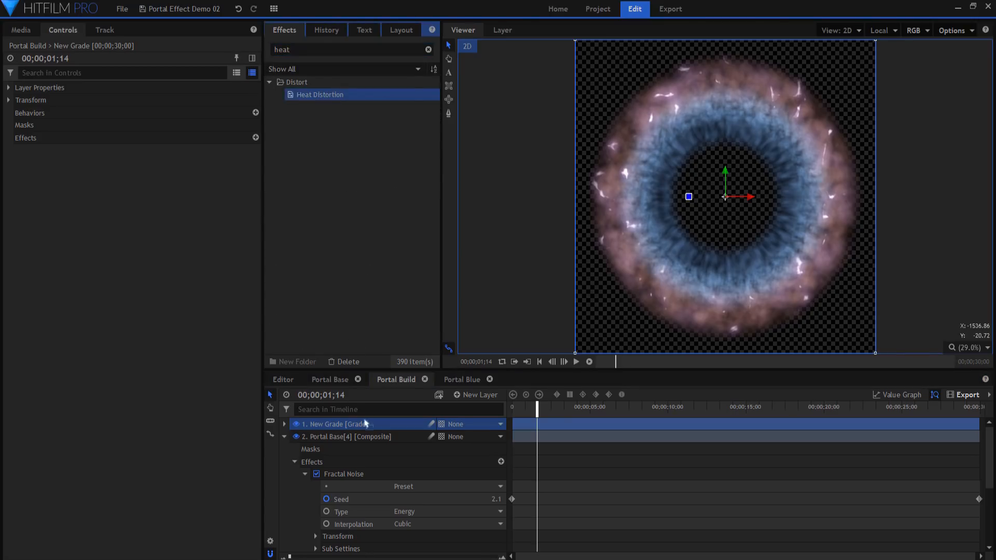
pyautogui.moveTo(362, 413); pyautogui.dragTo(363, 422)
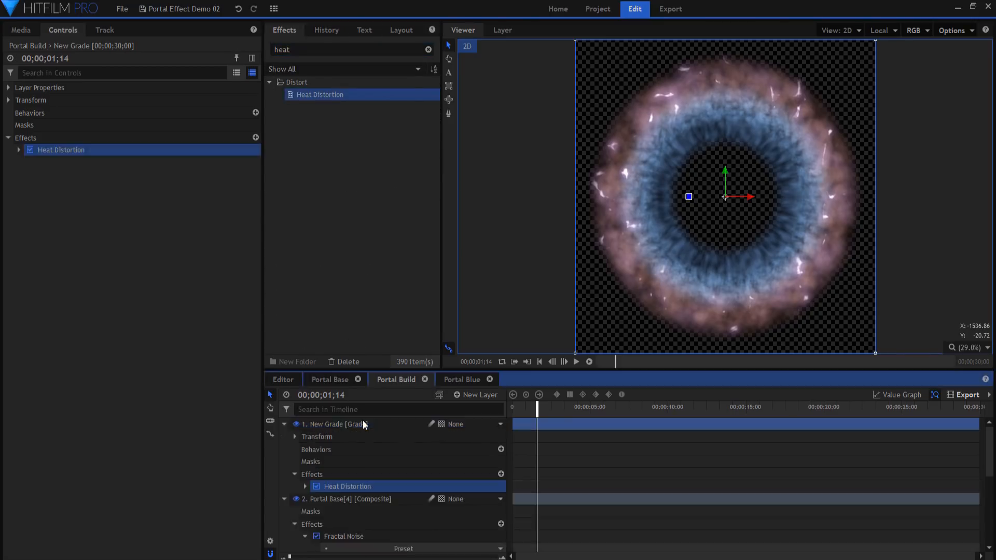
# Set the grade layer's Heat Distortion scale to 169.8 px and distortion to 92.
pyautogui.click(19, 150)
pyautogui.moveTo(248, 171); pyautogui.dragTo(285, 185)
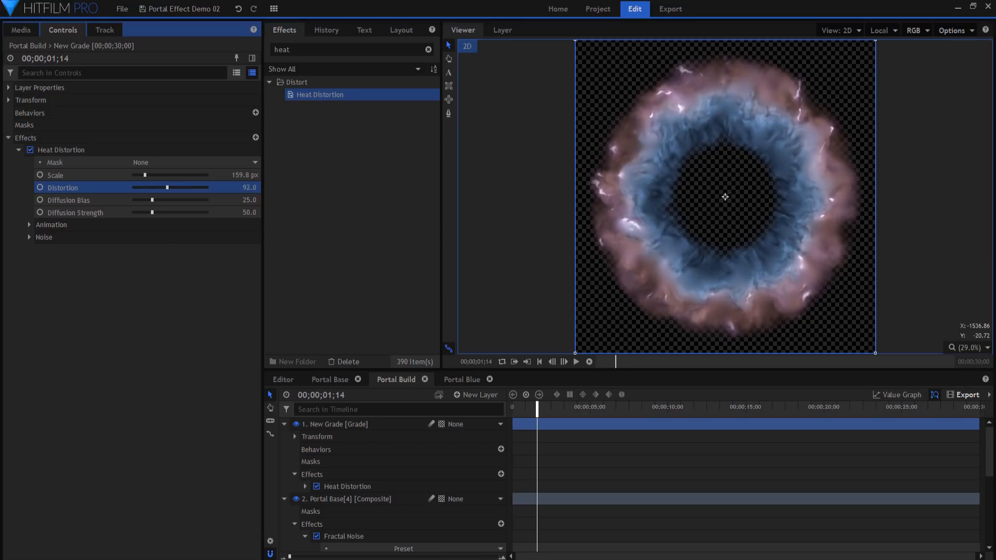
pyautogui.moveTo(246, 175); pyautogui.dragTo(251, 176)
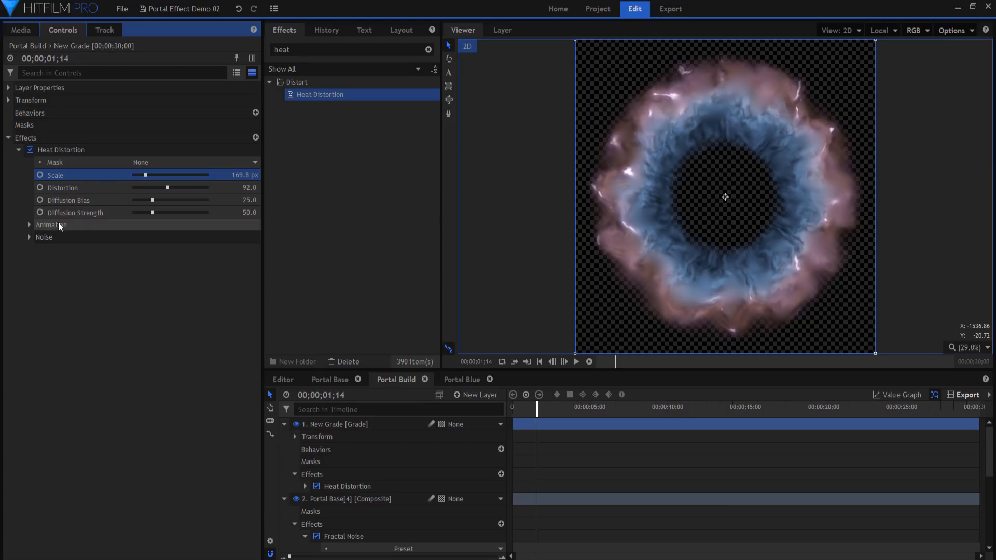
# Set the Heat Distortion animation's wind speed and noise speed to 0 on the Portal Build grade layer.
pyautogui.click(24, 227)
pyautogui.click(30, 225)
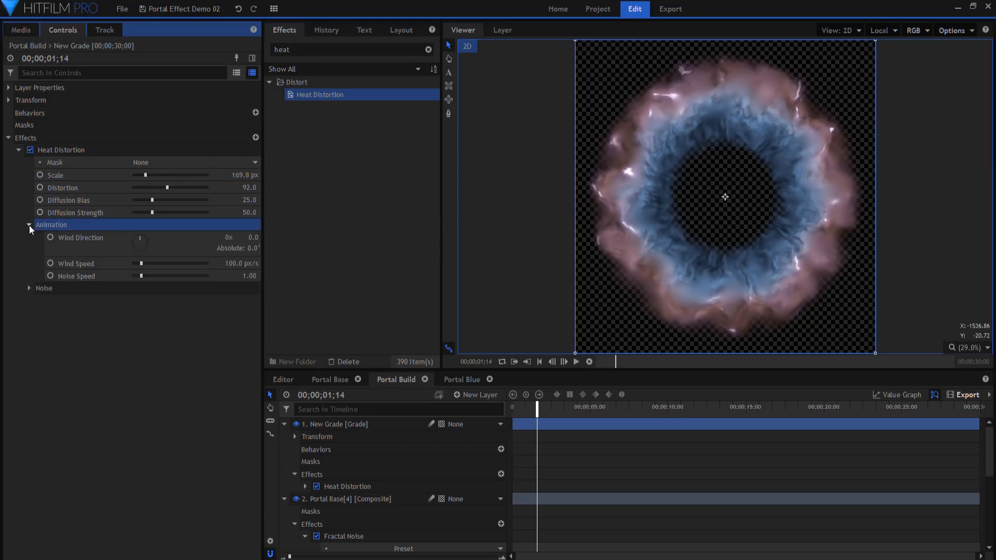
pyautogui.moveTo(246, 263); pyautogui.dragTo(244, 264)
pyautogui.click(244, 263)
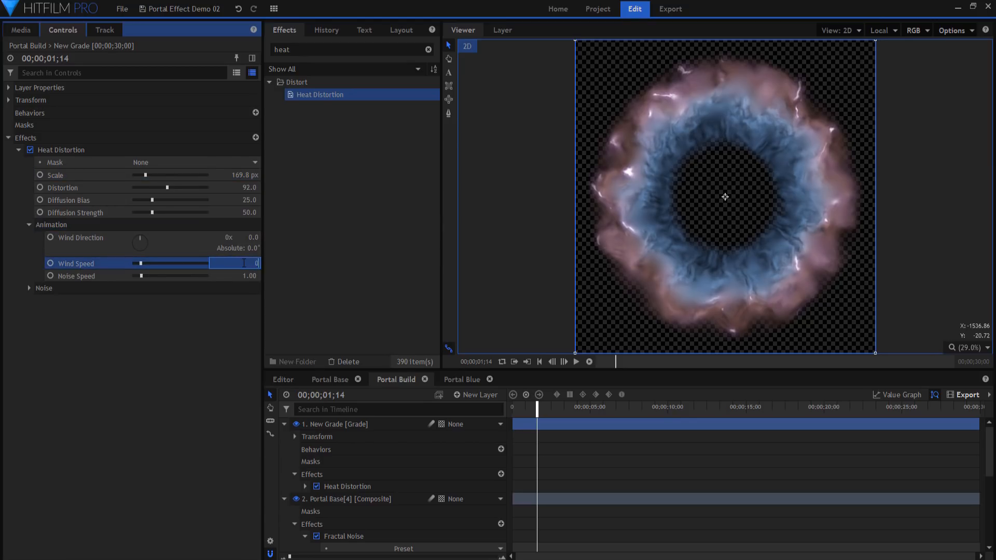
pyautogui.write('0')
pyautogui.press('Return')
pyautogui.click(254, 275)
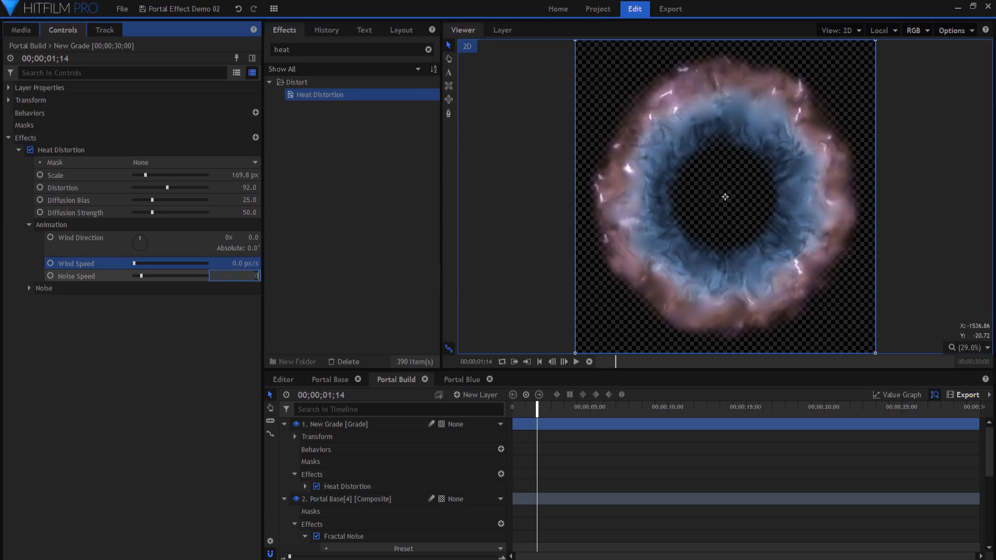
pyautogui.press('Return')
# Set the Heat Distortion's diffusion bias and diffusion strength to 0.
pyautogui.click(251, 200)
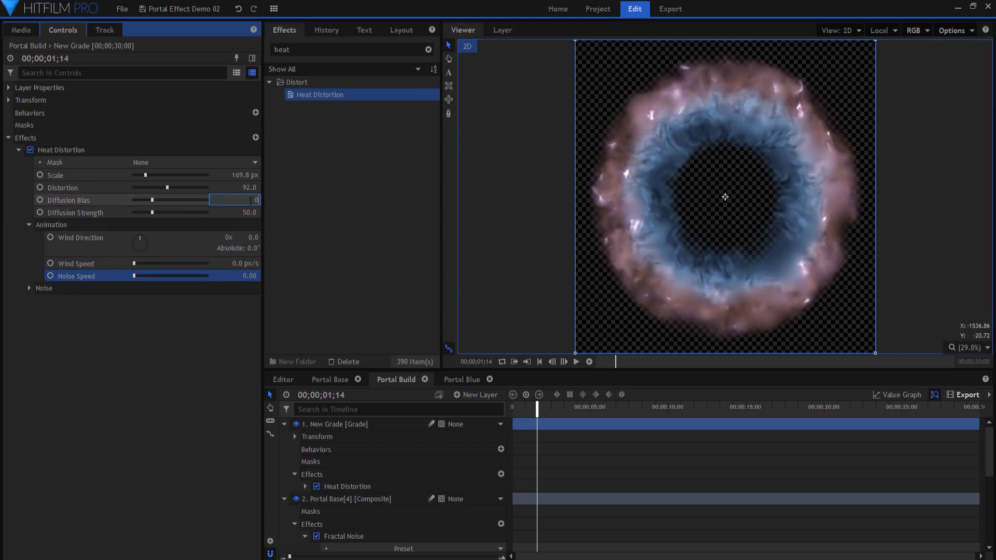
pyautogui.press('Return')
pyautogui.click(253, 212)
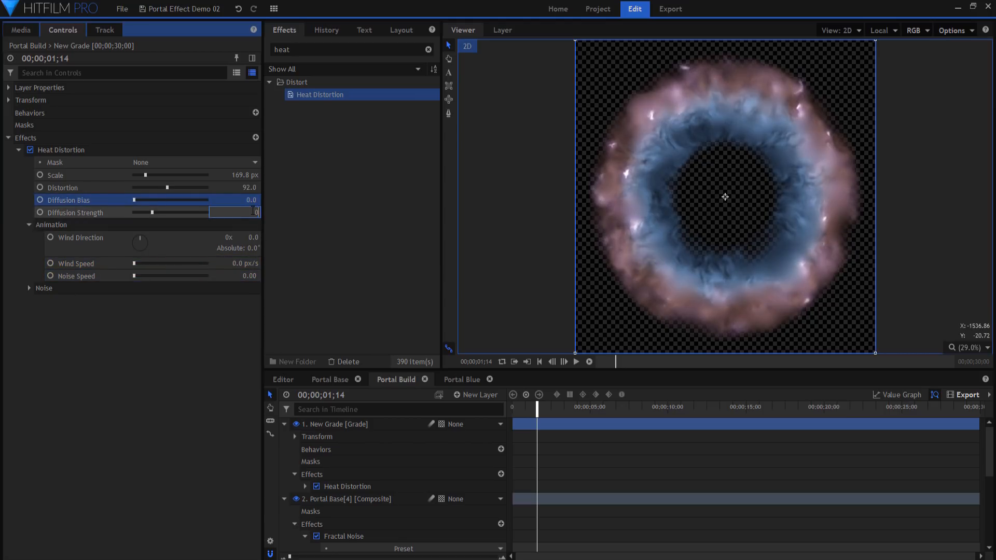
pyautogui.press('Return')
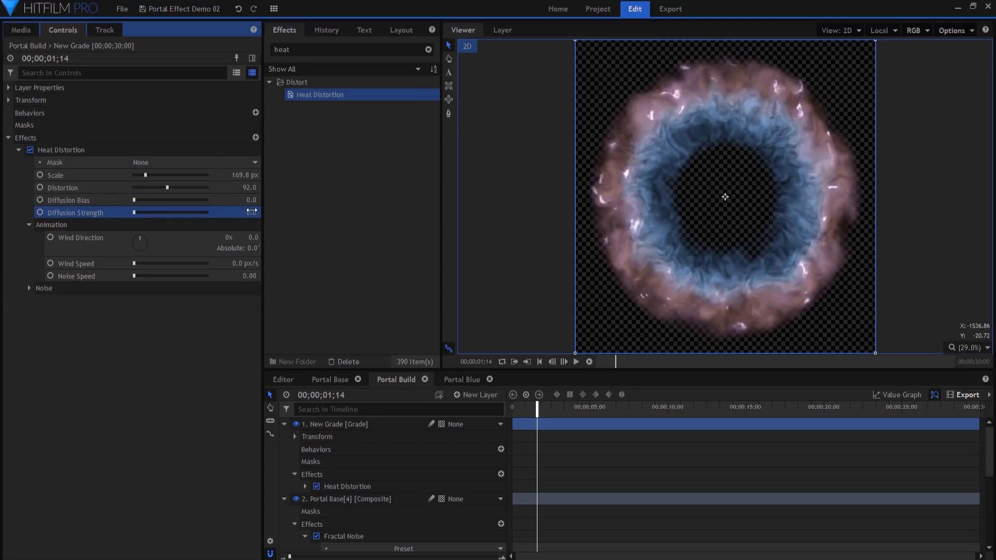
# Add a grade layer to Portal Base with the Waves effect, using amplitude 24 and frequency 4.
pyautogui.click(343, 377)
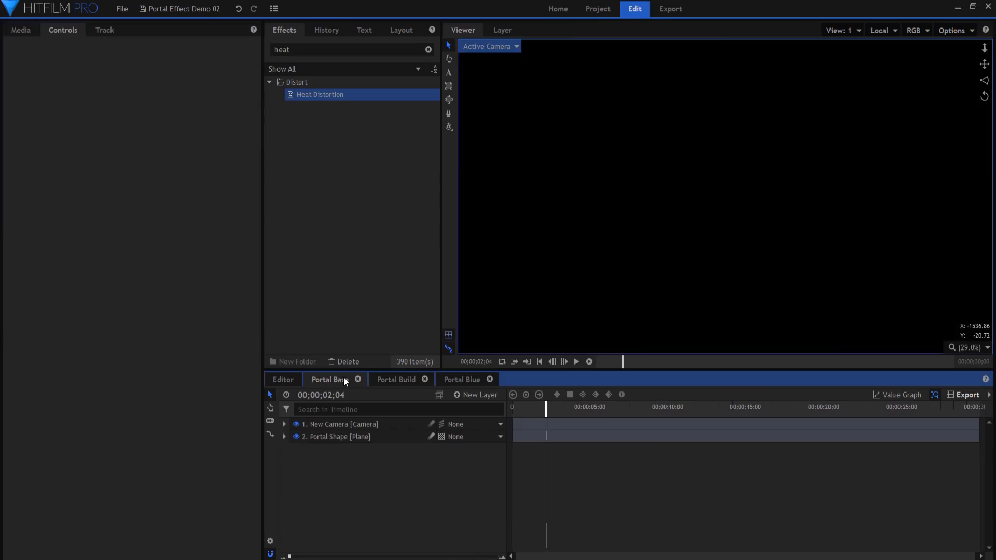
pyautogui.click(471, 395)
pyautogui.click(473, 436)
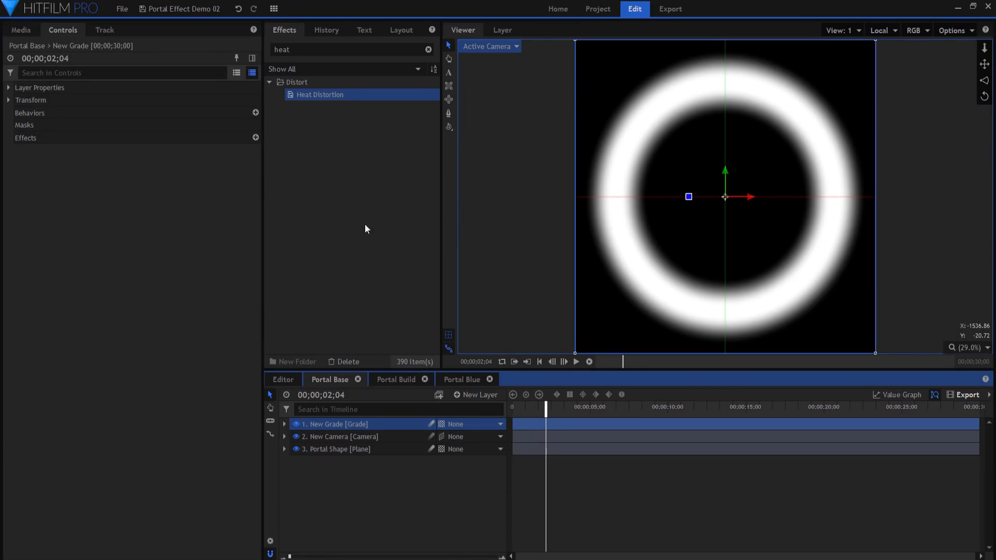
pyautogui.moveTo(318, 48); pyautogui.dragTo(215, 49)
pyautogui.write('waves')
pyautogui.moveTo(302, 96); pyautogui.dragTo(357, 423)
pyautogui.click(20, 150)
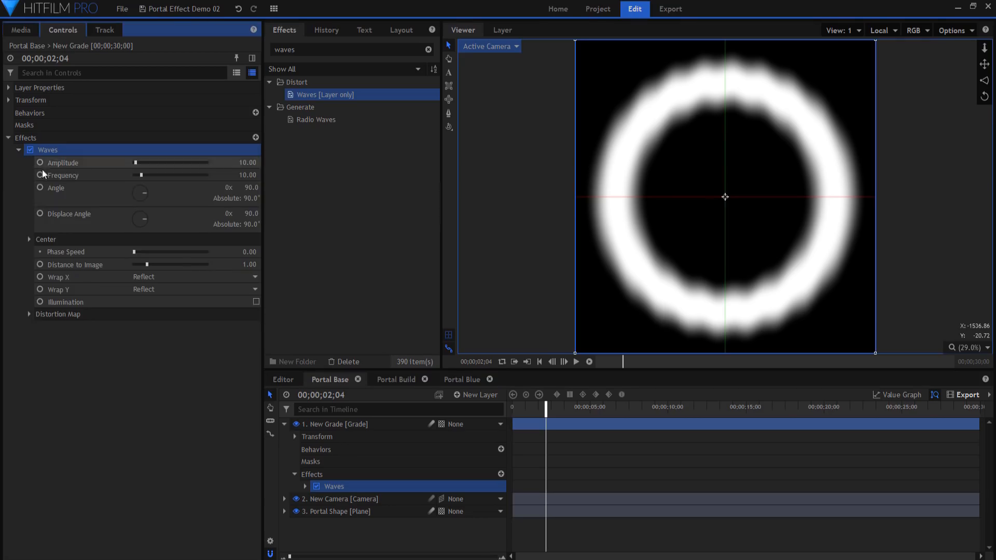
pyautogui.moveTo(250, 175); pyautogui.dragTo(260, 163)
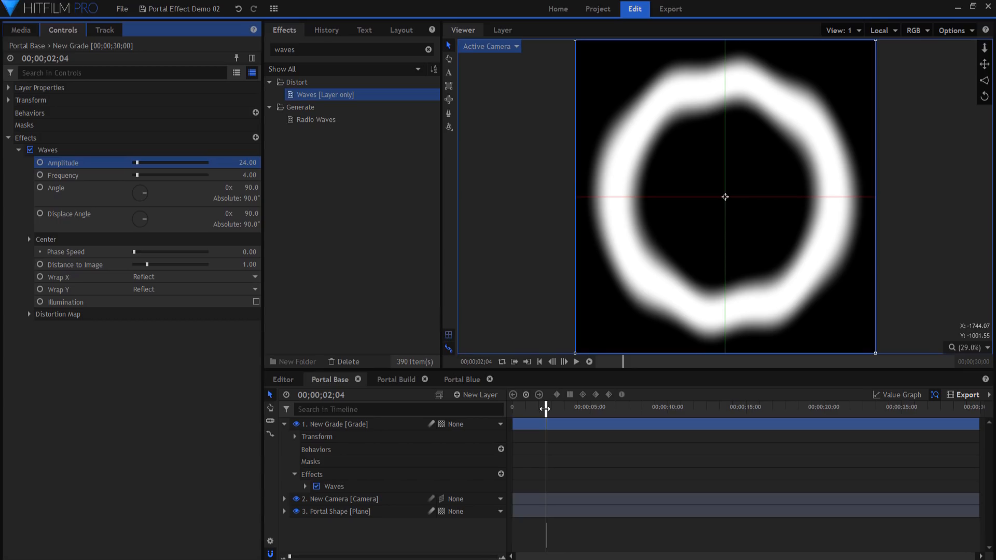
# Keyframe the Waves displace angle from 90° at the start to 10 revolutions plus 90° at the end, and preview it.
pyautogui.moveTo(544, 409); pyautogui.dragTo(512, 409)
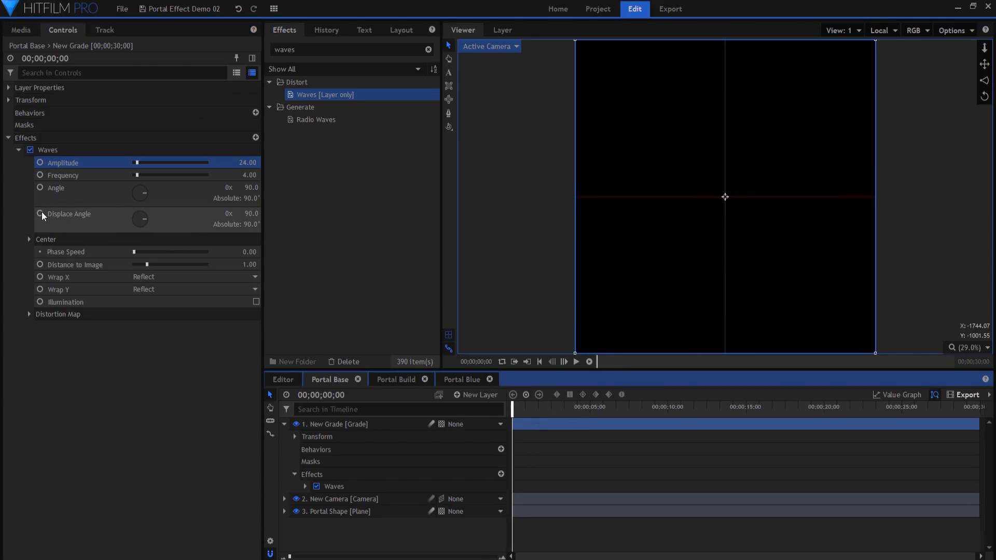
pyautogui.click(41, 214)
pyautogui.moveTo(512, 404); pyautogui.dragTo(981, 409)
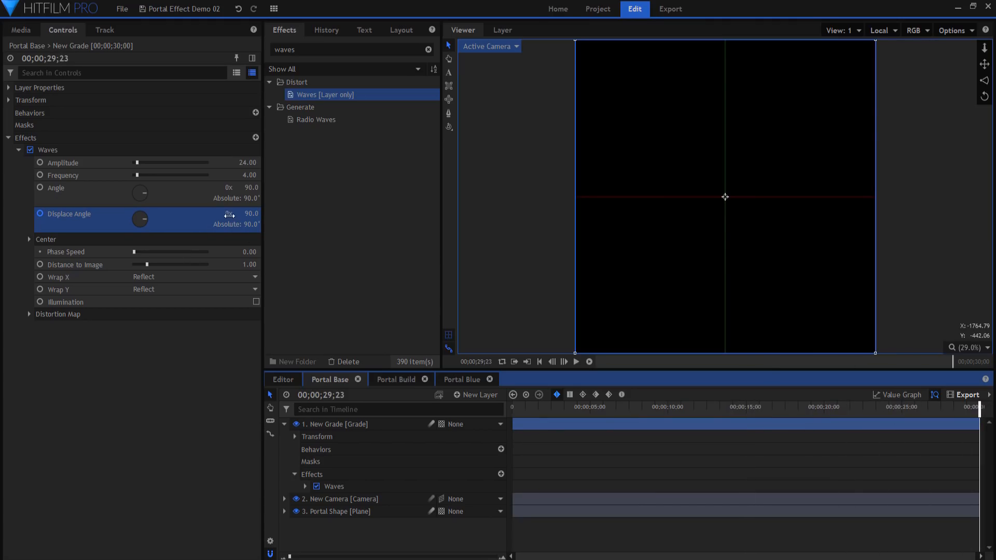
pyautogui.click(229, 215)
pyautogui.write('10')
pyautogui.press('Return')
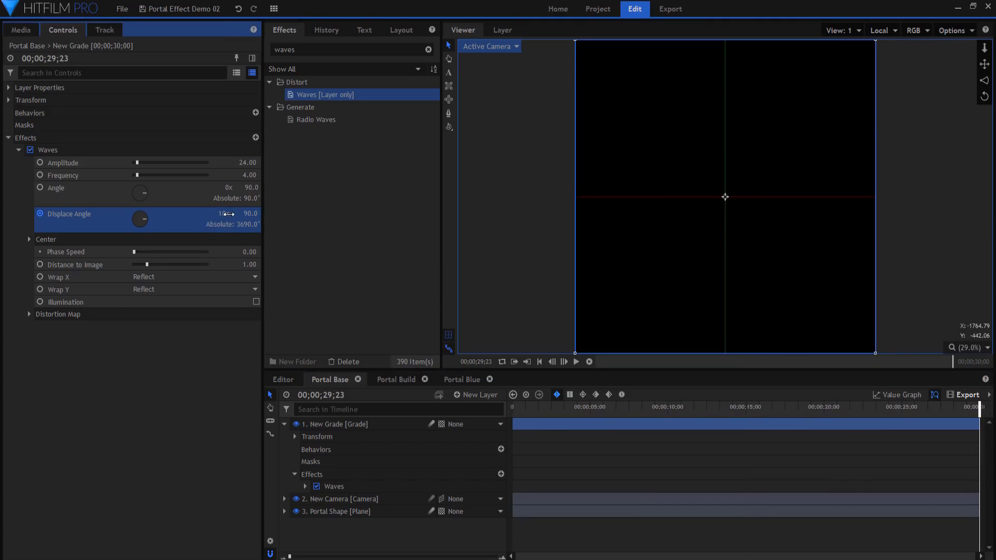
pyautogui.moveTo(519, 410); pyautogui.dragTo(507, 412)
pyautogui.press('space')
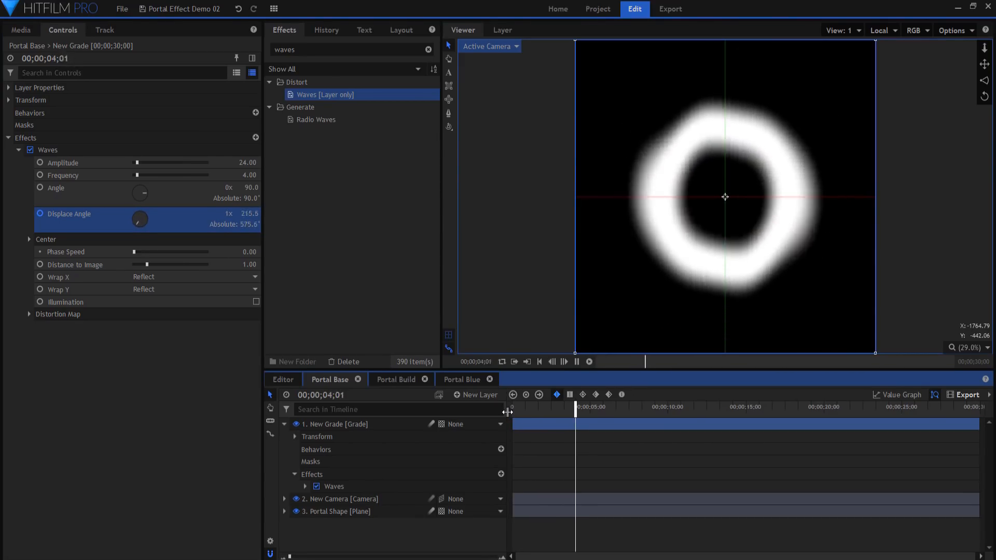
pyautogui.press('space')
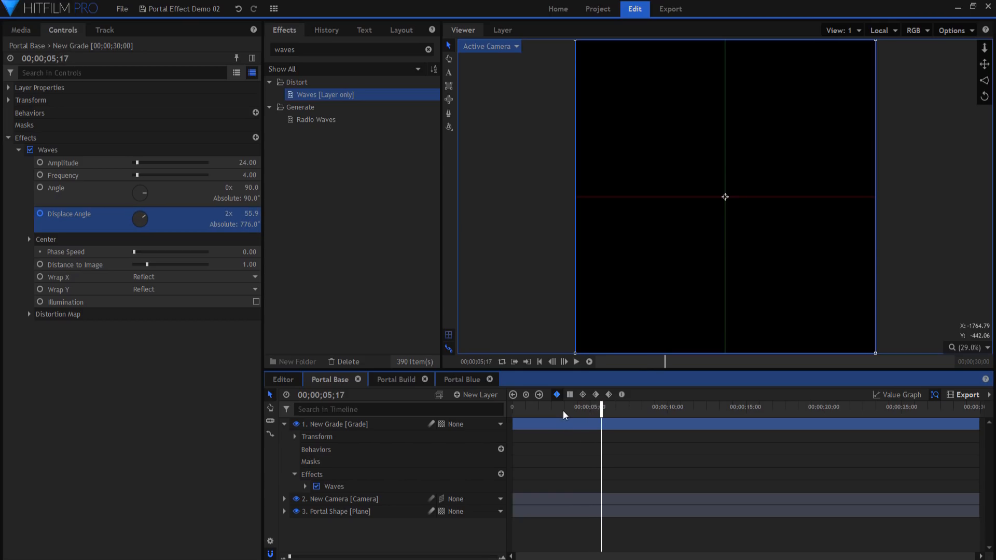
# Duplicate the Portal Base composite shot in the project media and rename the copy Portal Center.
pyautogui.click(20, 29)
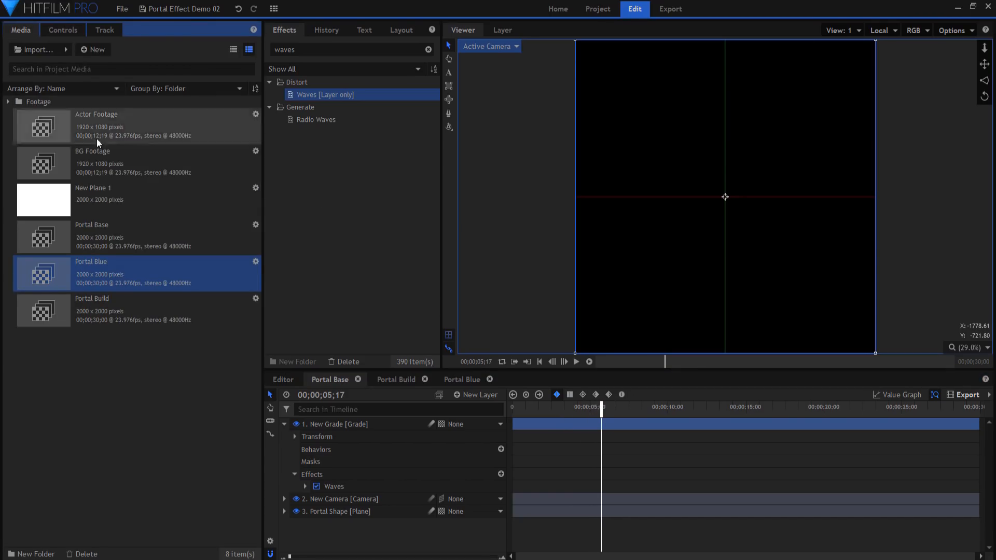
pyautogui.rightClick(133, 232)
pyautogui.click(158, 305)
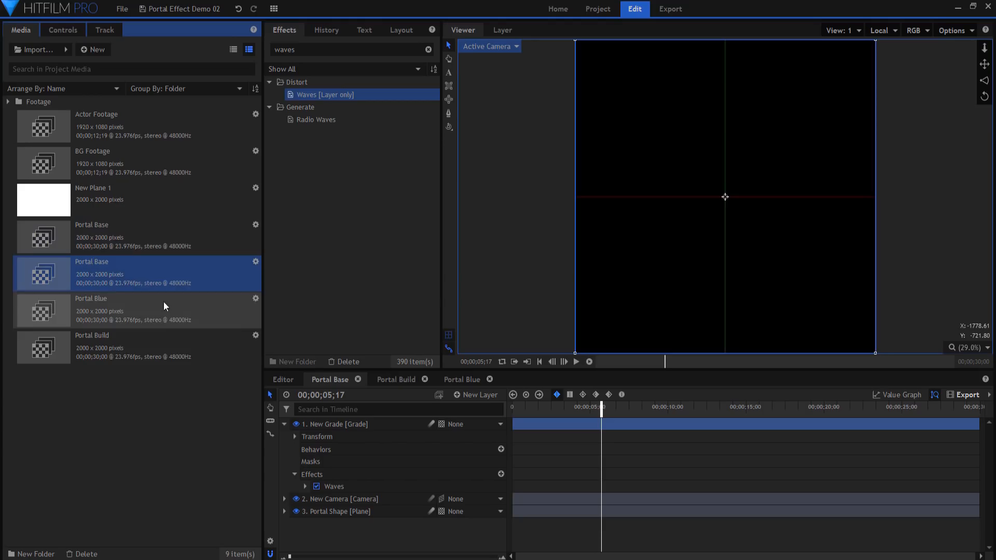
pyautogui.rightClick(135, 277)
pyautogui.click(178, 383)
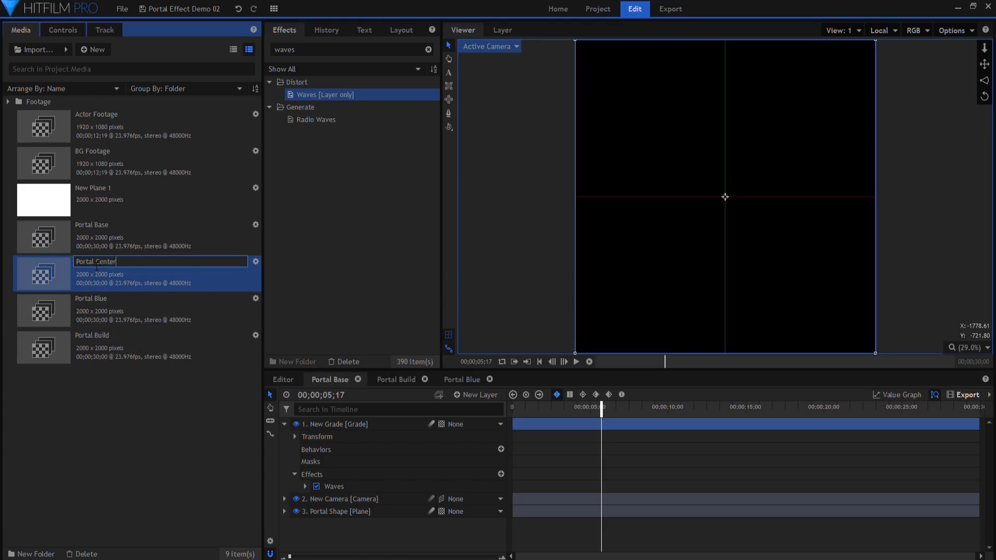
pyautogui.write('Portal Center')
pyautogui.press('Return')
# Open the Portal Center composite and set the blend mode of the Portal Shape plane's mask to Add.
pyautogui.doubleClick(113, 347)
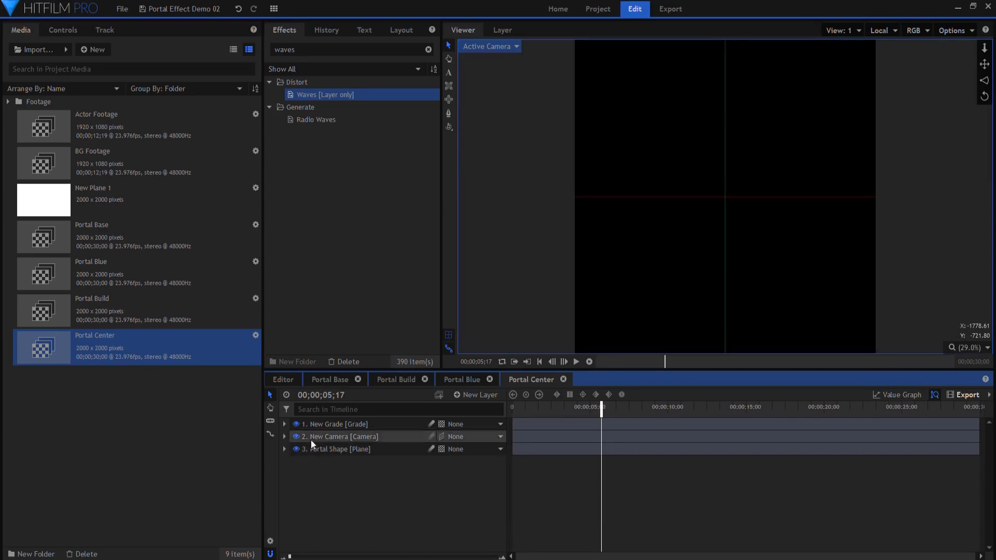
pyautogui.click(339, 450)
pyautogui.click(57, 28)
pyautogui.click(24, 100)
pyautogui.click(54, 113)
pyautogui.press('Delete')
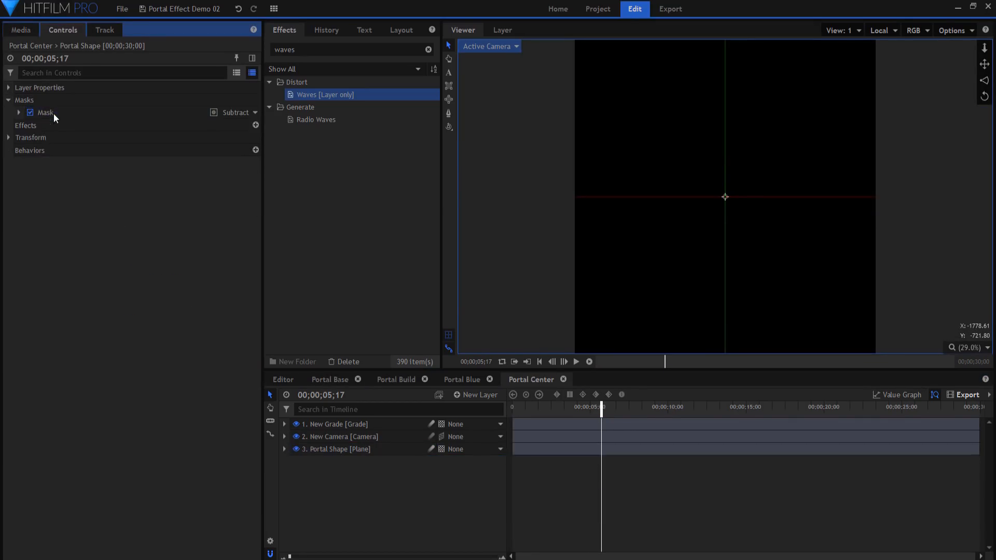
pyautogui.click(243, 112)
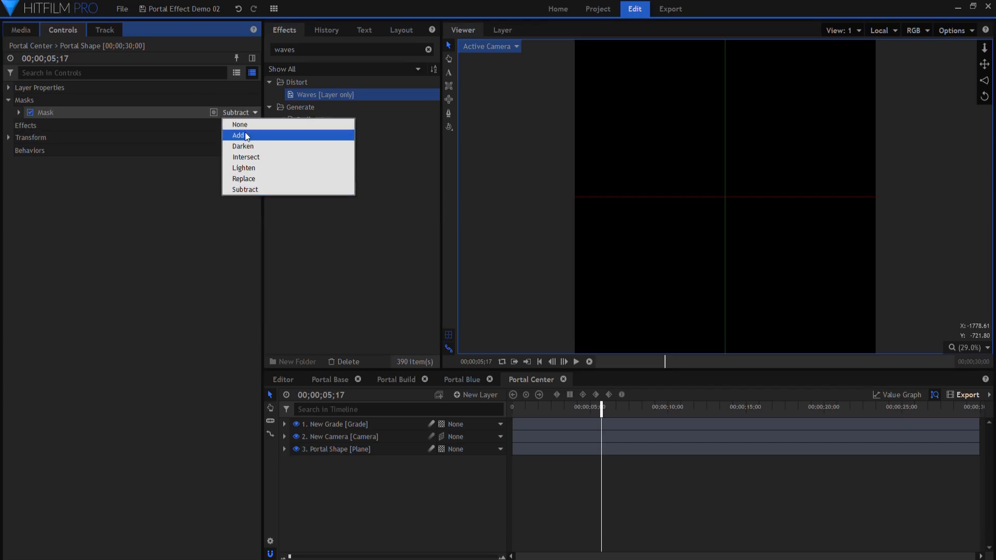
pyautogui.click(237, 133)
# Apply the Fill Color effect to the Portal Shape plane in Portal Center and check a frame where the shape shows.
pyautogui.click(321, 50)
pyautogui.write('fill colo')
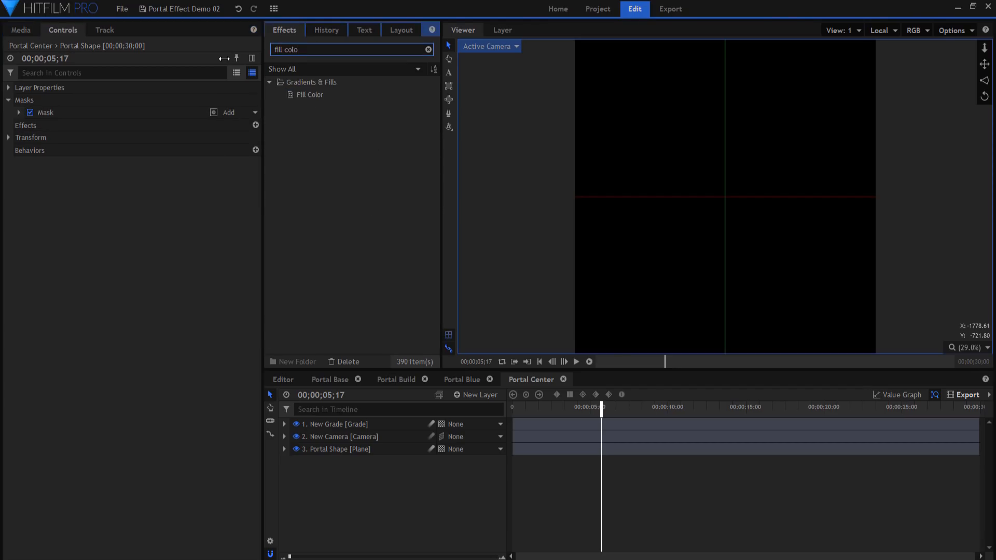
pyautogui.moveTo(310, 95); pyautogui.dragTo(360, 451)
pyautogui.click(541, 410)
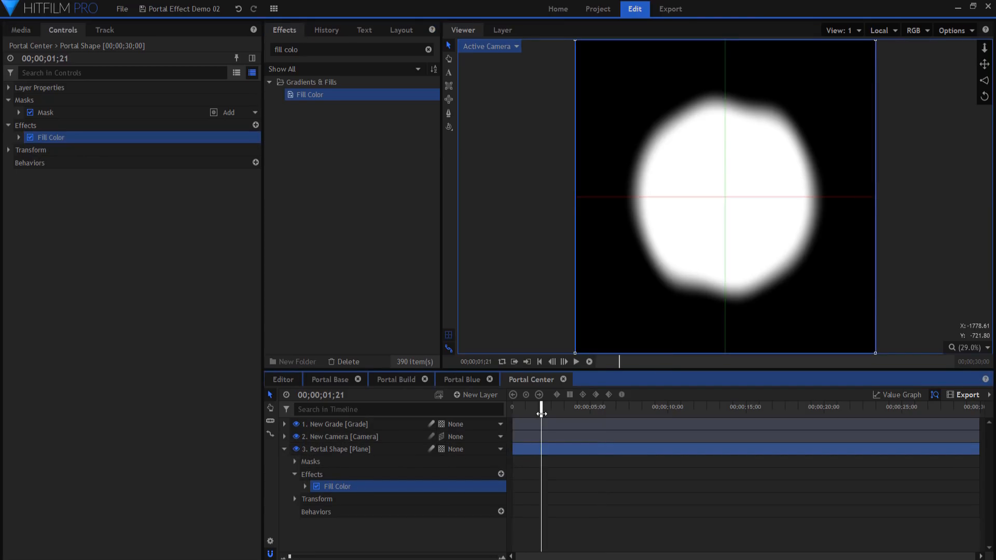
# Set the Fill Color blend amount to 100% and its color to black.
pyautogui.click(20, 138)
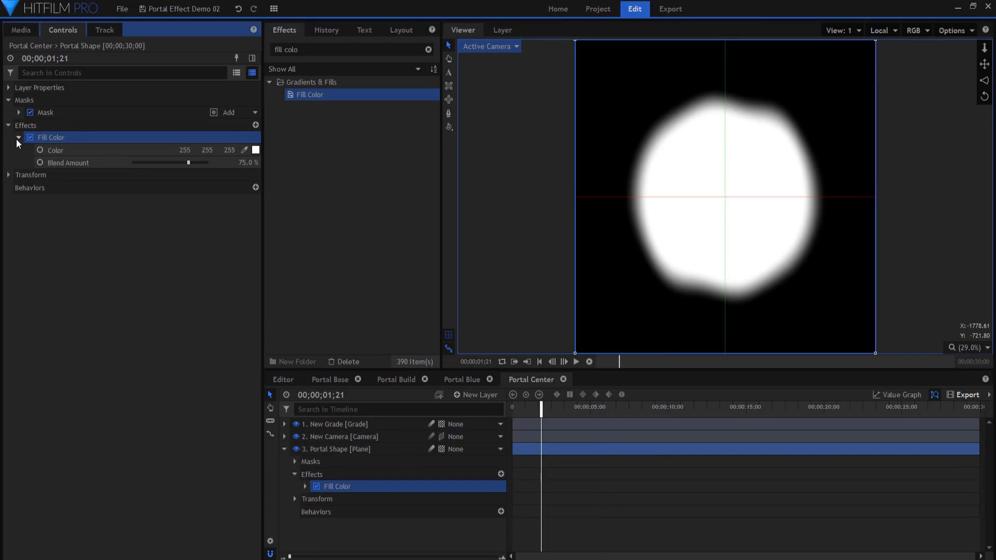
pyautogui.click(208, 165)
pyautogui.click(205, 164)
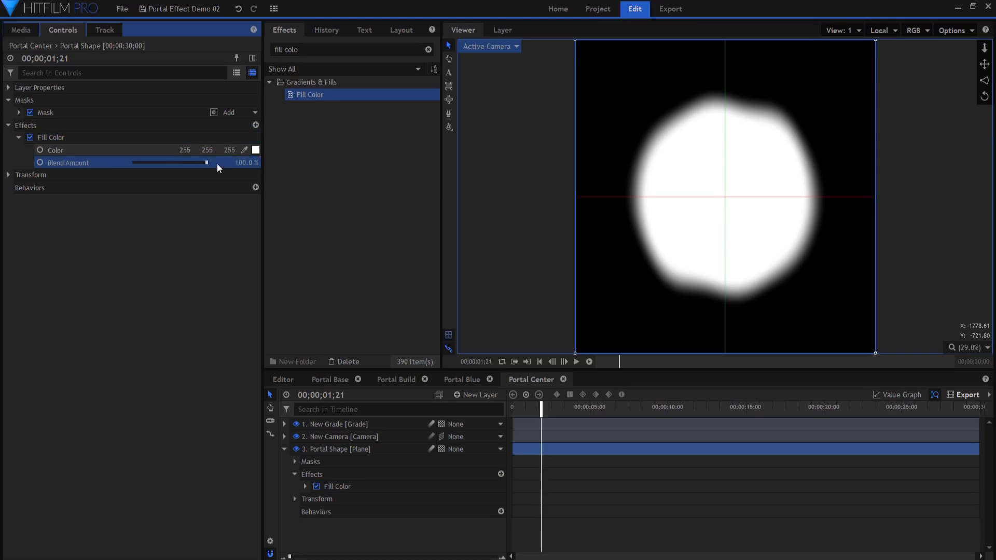
pyautogui.click(255, 150)
pyautogui.moveTo(619, 287); pyautogui.dragTo(620, 313)
pyautogui.click(576, 379)
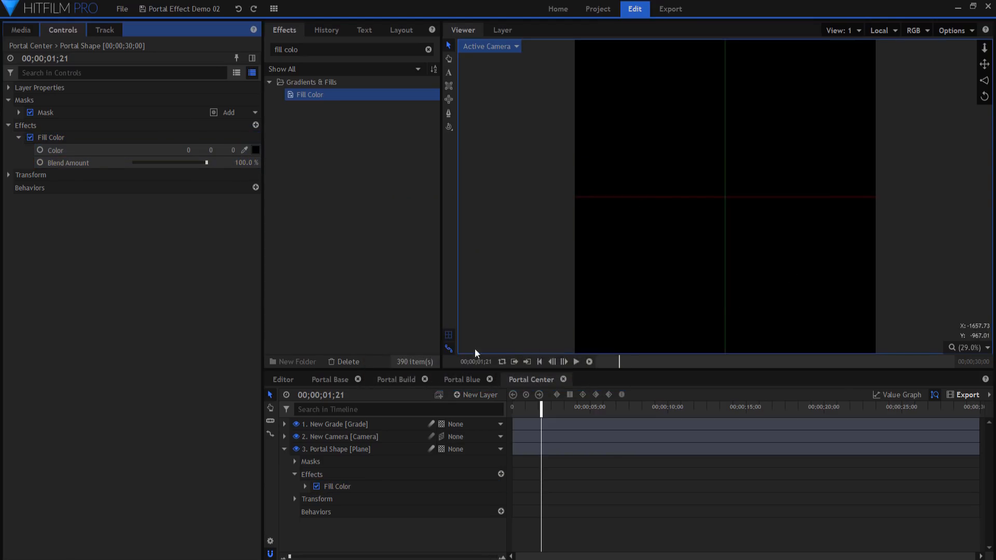
# Place the Portal Center composite beneath all other layers in Portal Build.
pyautogui.click(405, 382)
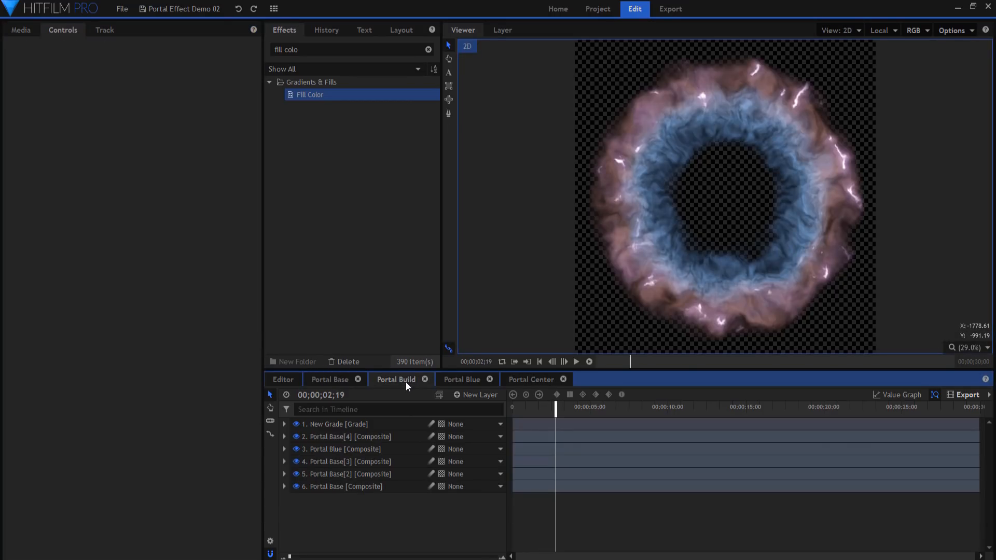
pyautogui.click(16, 31)
pyautogui.moveTo(121, 340); pyautogui.dragTo(371, 503)
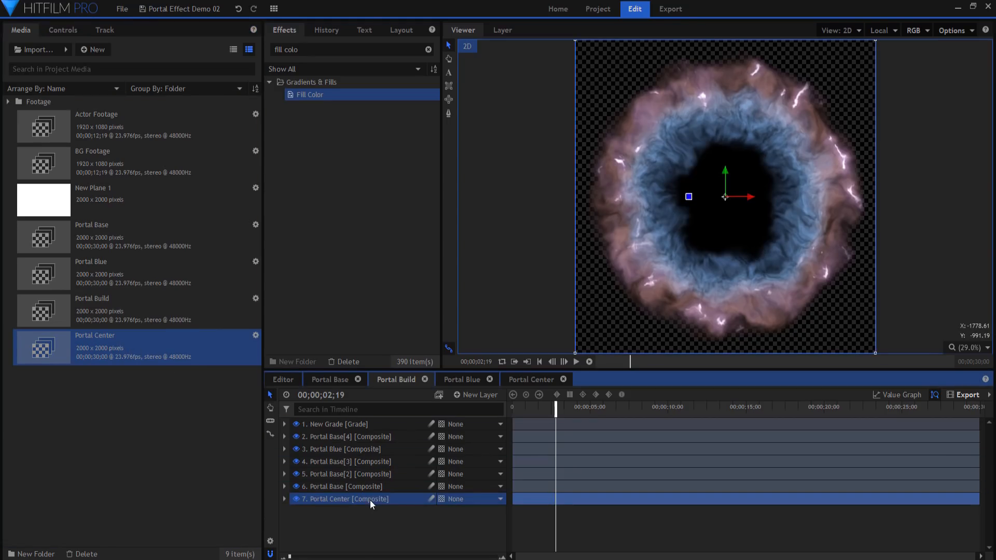
pyautogui.click(392, 530)
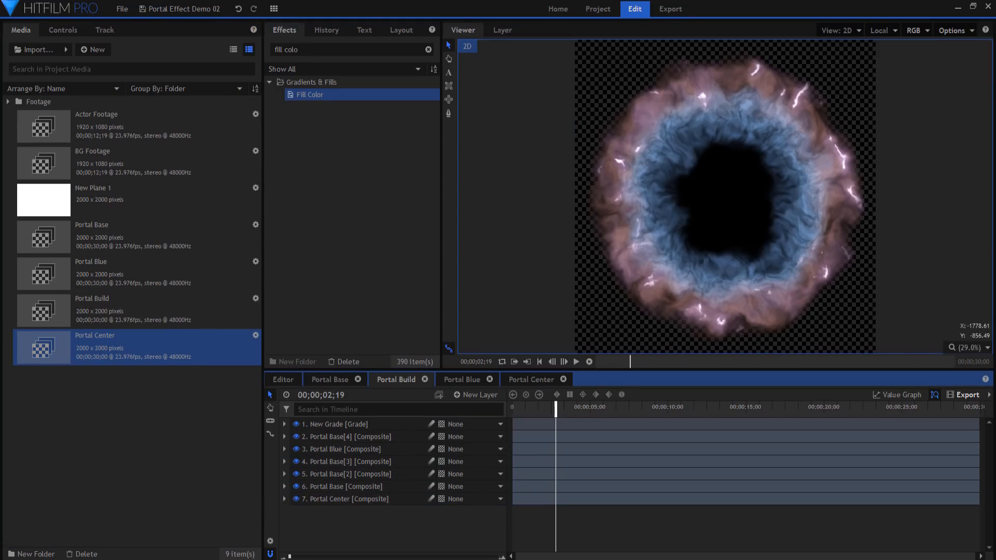
# Add a new point layer to Portal Build and rename it Portal Control.
pyautogui.click(477, 397)
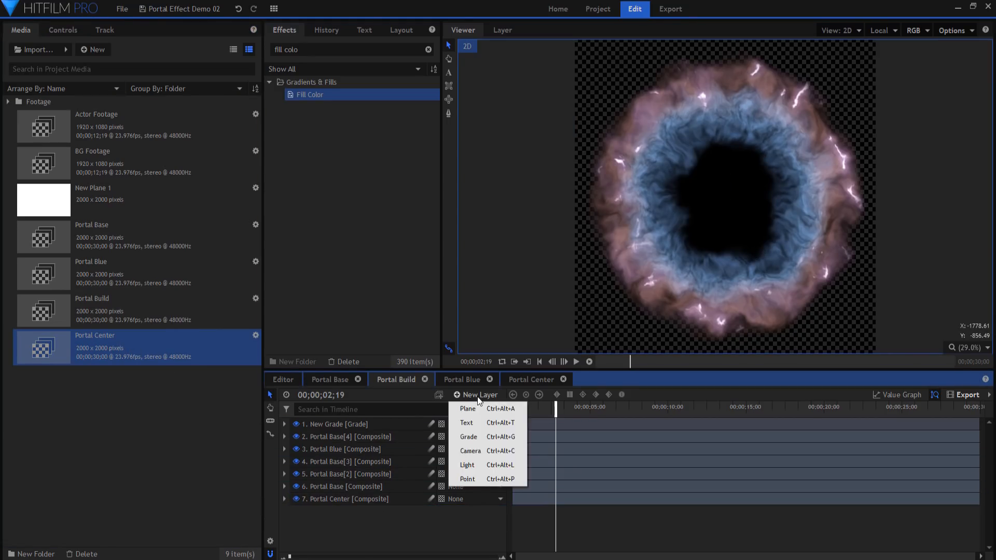
pyautogui.click(472, 478)
pyautogui.rightClick(375, 425)
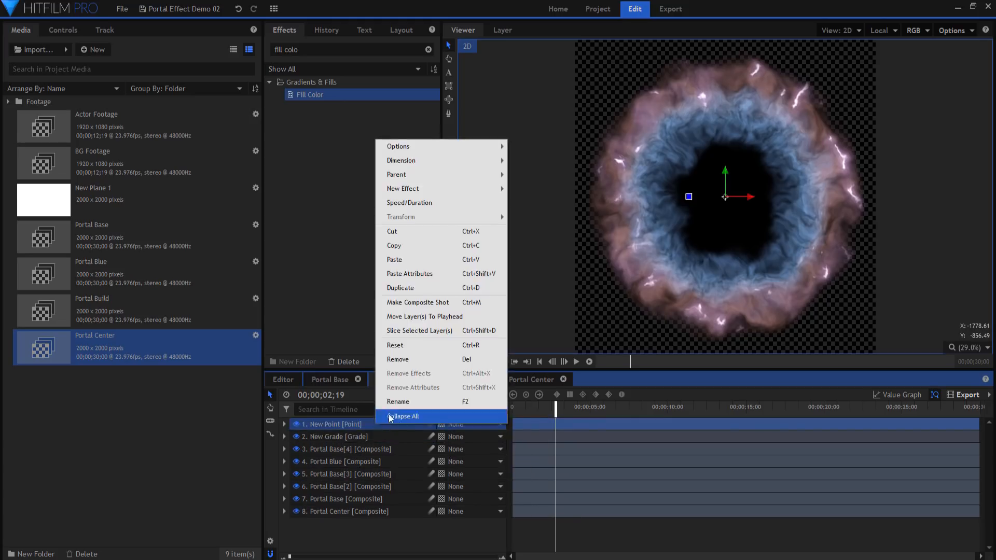
pyautogui.click(397, 402)
pyautogui.write('Portal Control')
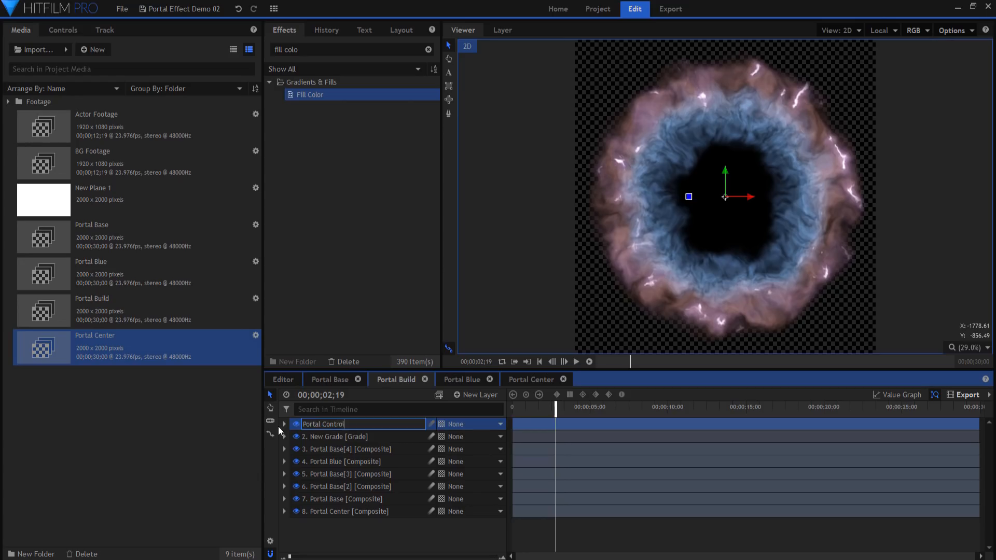
pyautogui.press('Return')
# Parent all layers from Portal Base[4] down to Portal Center to the Portal Control point.
pyautogui.click(316, 449)
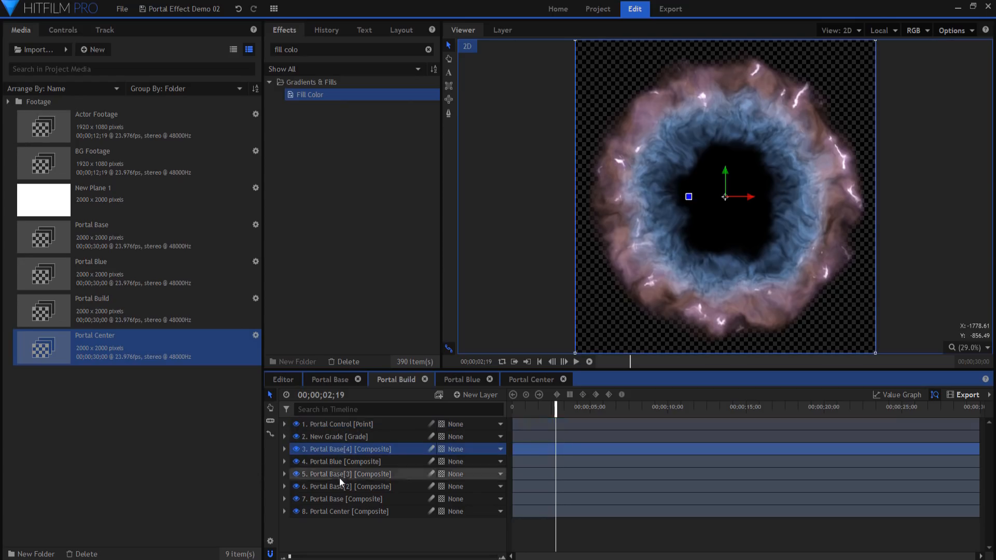
pyautogui.keyDown('shift'); pyautogui.click(347, 508); pyautogui.keyUp('shift')
pyautogui.click(463, 450)
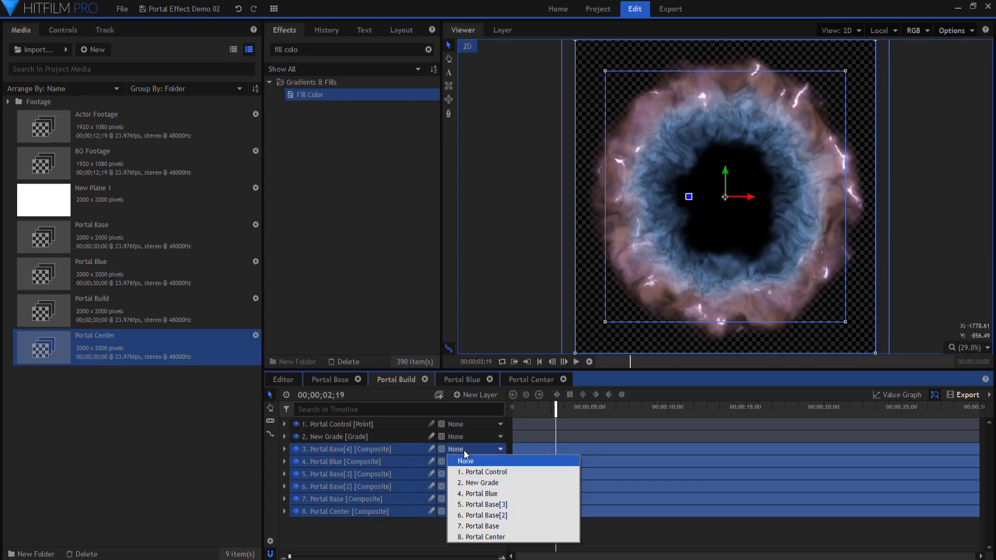
pyautogui.click(476, 472)
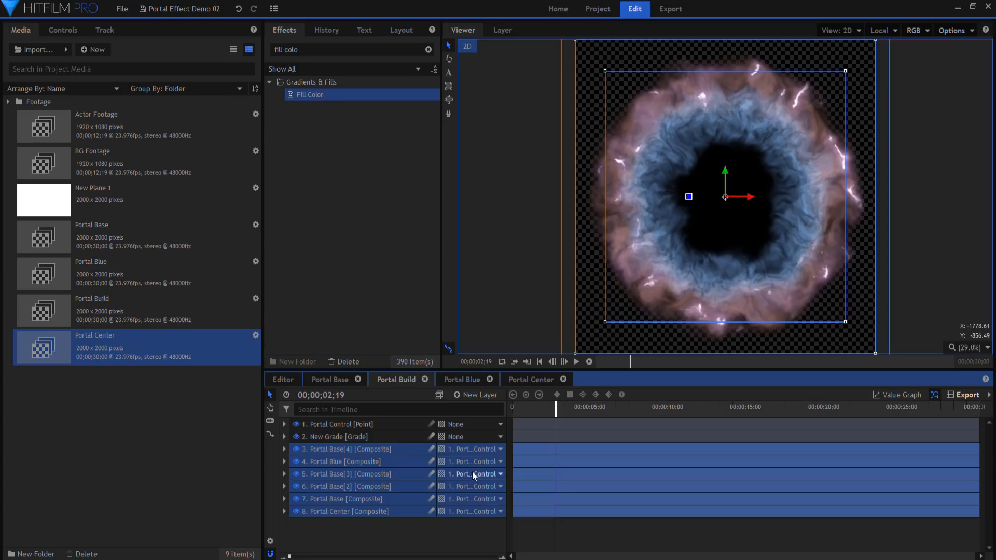
# Start keyframing Portal Control's Scale at 00;00;02;15, enlarging it to about 180%.
pyautogui.click(403, 527)
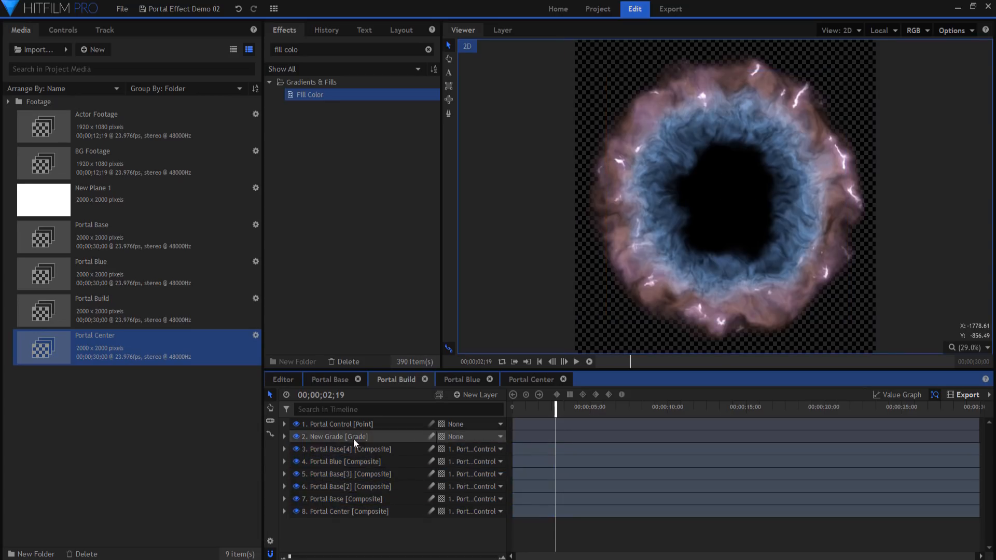
pyautogui.click(332, 425)
pyautogui.click(283, 425)
pyautogui.click(294, 438)
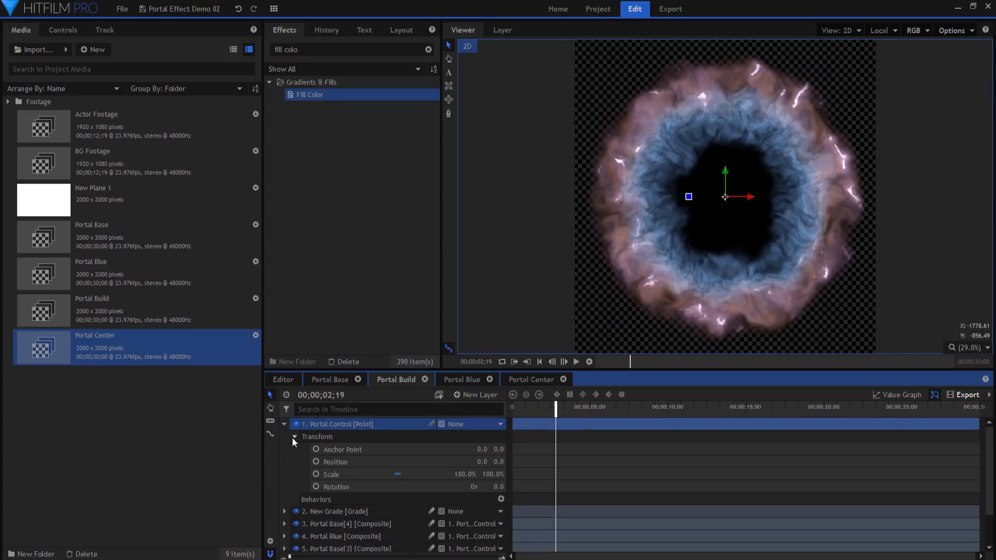
pyautogui.press('Left')
pyautogui.press('Left')
pyautogui.press('Left')
pyautogui.press('Left')
pyautogui.click(316, 475)
pyautogui.moveTo(471, 473); pyautogui.dragTo(444, 422)
# Set Portal Control's Scale to 80% at the start of the timeline.
pyautogui.click(497, 474)
pyautogui.write('80')
pyautogui.press('Return')
# Set Portal Control's Scale to 0% at 00;00;04;15.
pyautogui.click(328, 395)
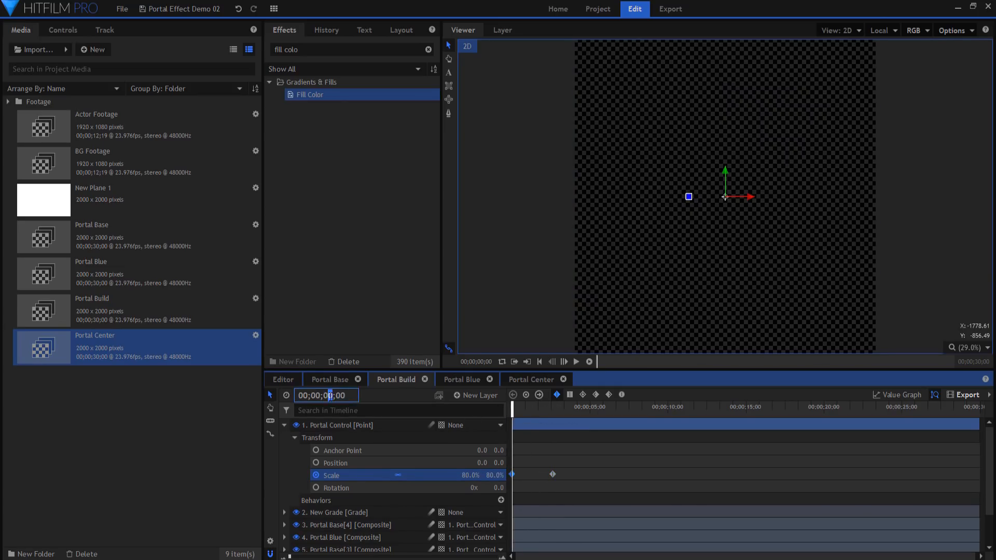
pyautogui.write('15')
pyautogui.press('Return')
pyautogui.click(496, 475)
pyautogui.write('0')
pyautogui.press('Return')
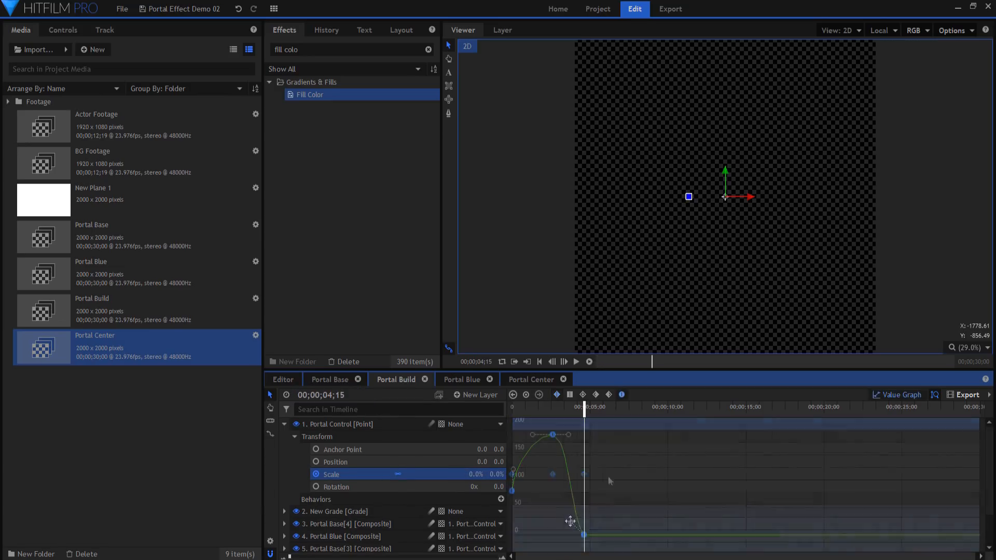
# Reshape the Scale keyframe curves in the value graph and play back the portal animation.
pyautogui.moveTo(570, 521); pyautogui.dragTo(580, 511)
pyautogui.moveTo(533, 433); pyautogui.dragTo(525, 435)
pyautogui.click(576, 361)
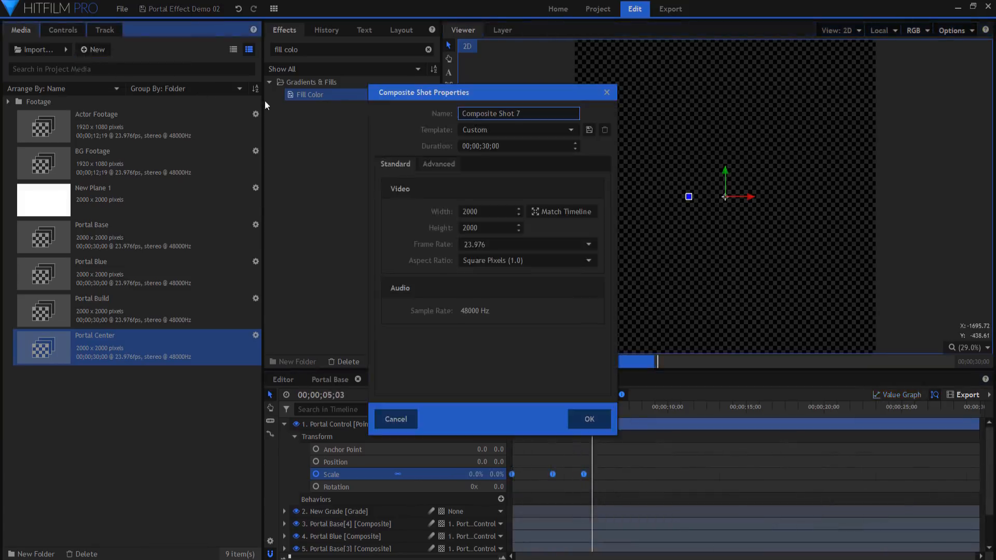
# Create a composite shot named Final Comp with the 1080p Full HD @ 23.976 fps template and a 00;00;12;15 duration.
pyautogui.click(519, 130)
pyautogui.scroll(3, 506, 220)
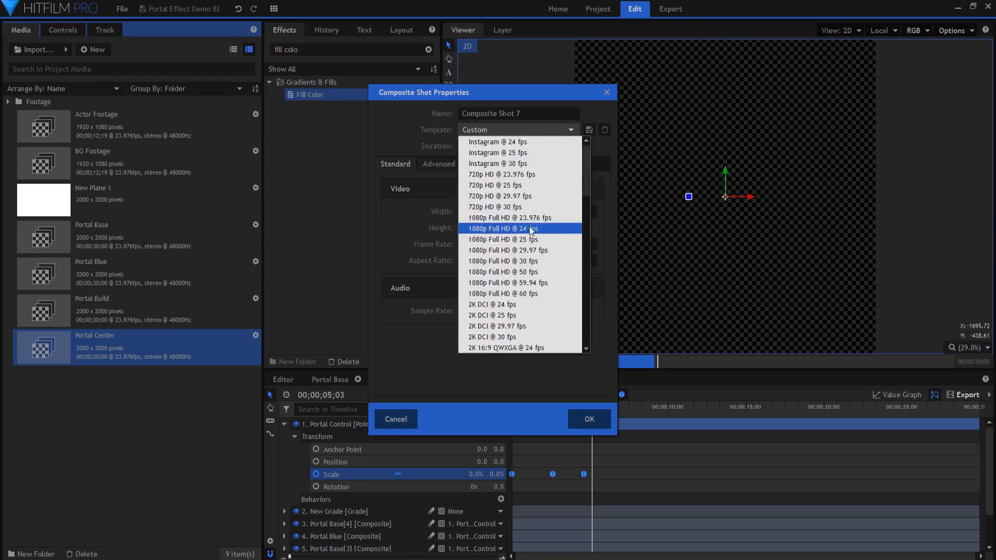
pyautogui.click(506, 227)
pyautogui.hotkey('shift', 'Tab')
pyautogui.write('Final Comp')
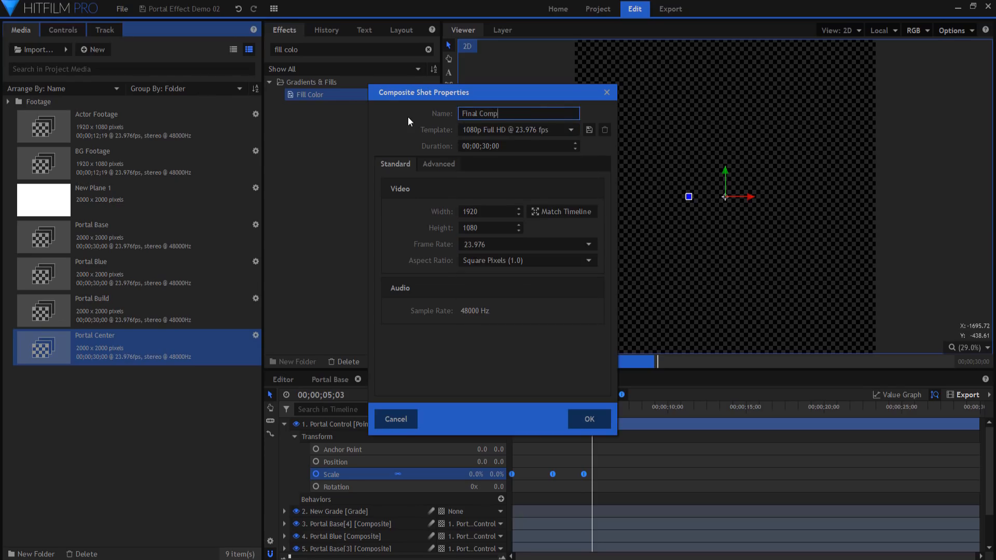
pyautogui.click(484, 147)
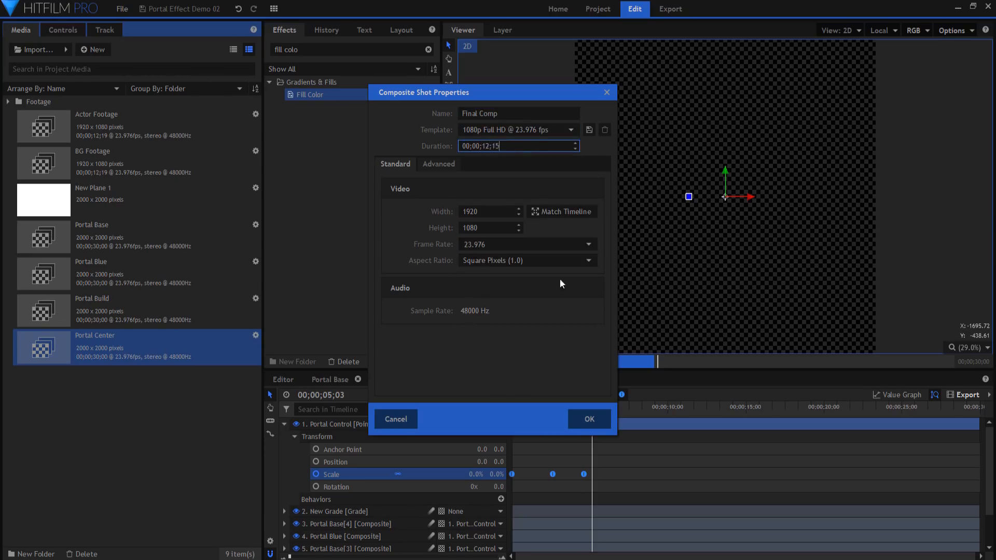
pyautogui.write('12;15')
pyautogui.click(586, 420)
# Add BG Footage to Final Comp with the Portal Build composite above it.
pyautogui.moveTo(144, 172); pyautogui.dragTo(428, 433)
pyautogui.moveTo(130, 346); pyautogui.dragTo(403, 423)
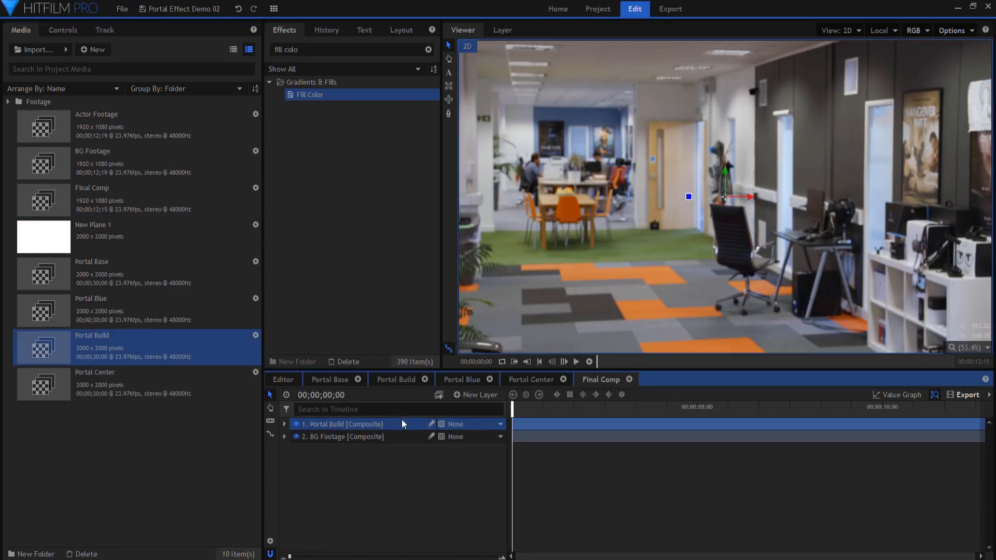
# Apply the Light Wrap effect to the Portal Build layer.
pyautogui.click(329, 50)
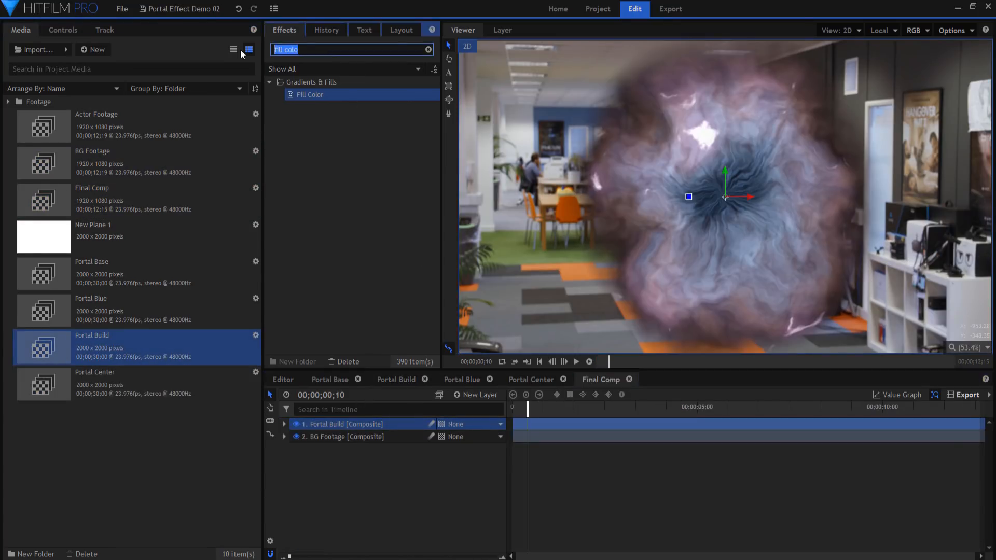
pyautogui.write('light wra')
pyautogui.click(338, 107)
pyautogui.moveTo(359, 308); pyautogui.dragTo(359, 421)
# Set Light Wrap's blend to Add, its radius to 132 and its source layer to BG Footage.
pyautogui.click(71, 30)
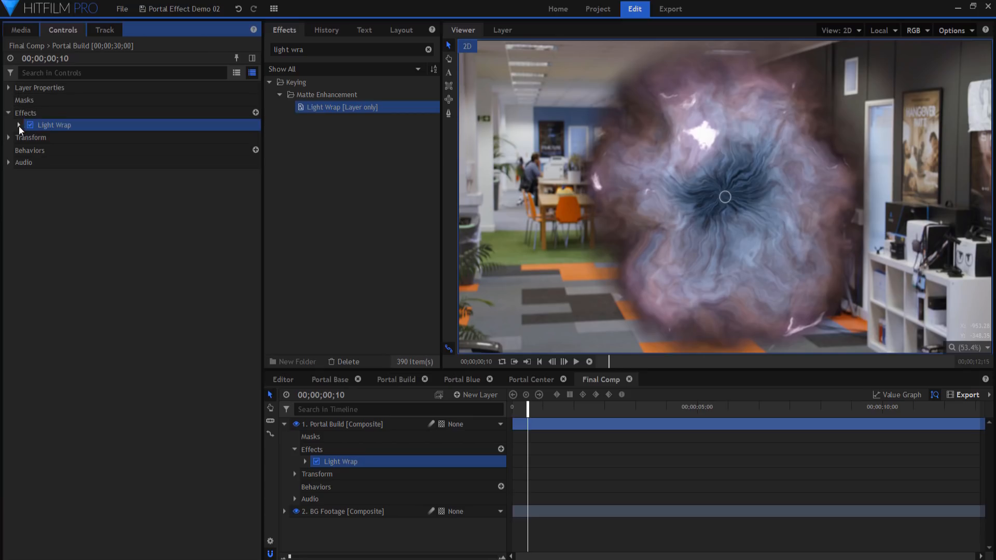
pyautogui.click(19, 125)
pyautogui.click(154, 175)
pyautogui.click(159, 209)
pyautogui.moveTo(144, 150); pyautogui.dragTo(207, 150)
pyautogui.click(249, 137)
pyautogui.click(238, 160)
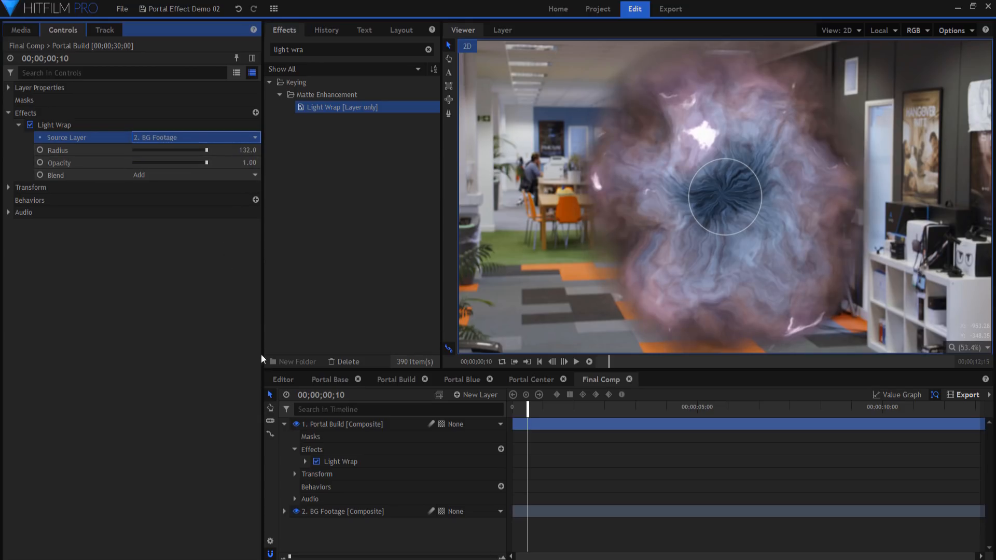
# Duplicate the Portal Build layer, placing the copy beneath the original with its blend mode set to Add.
pyautogui.click(284, 424)
pyautogui.rightClick(319, 425)
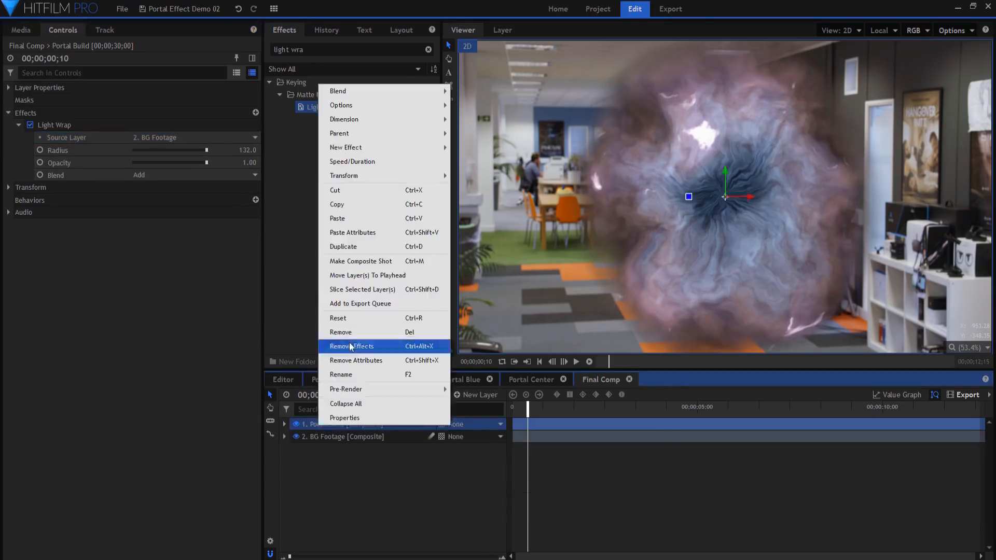
pyautogui.click(361, 261)
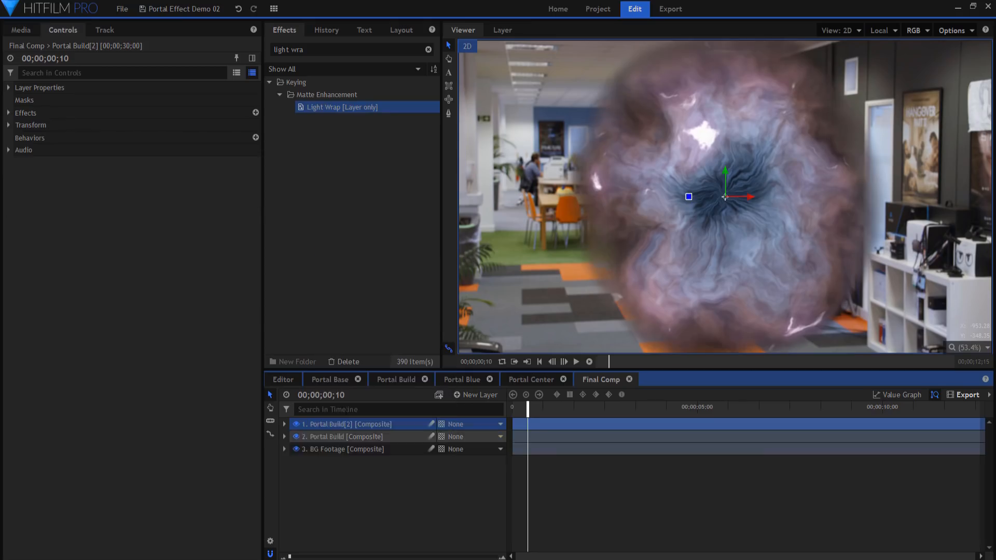
pyautogui.click(357, 439)
pyautogui.rightClick(357, 440)
pyautogui.moveTo(446, 105)
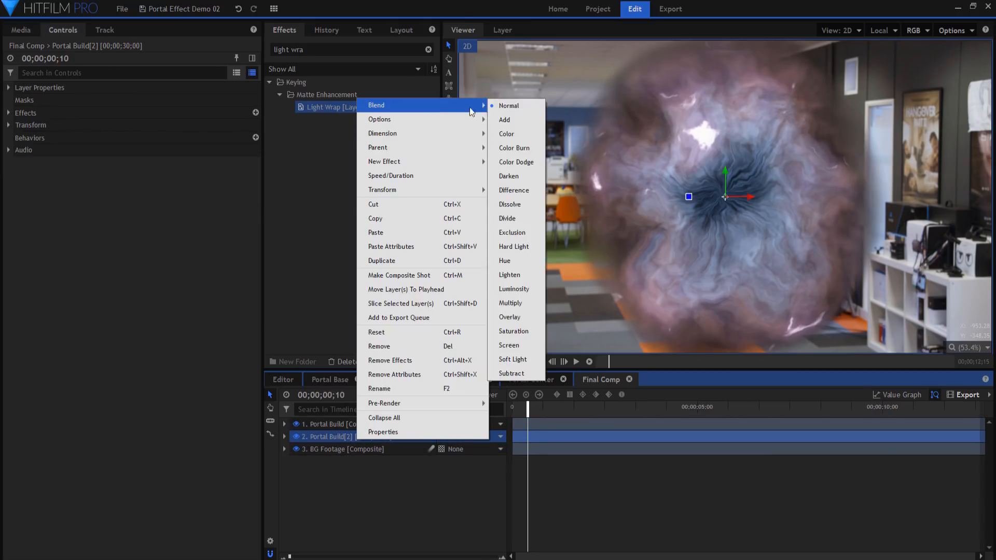
pyautogui.click(508, 119)
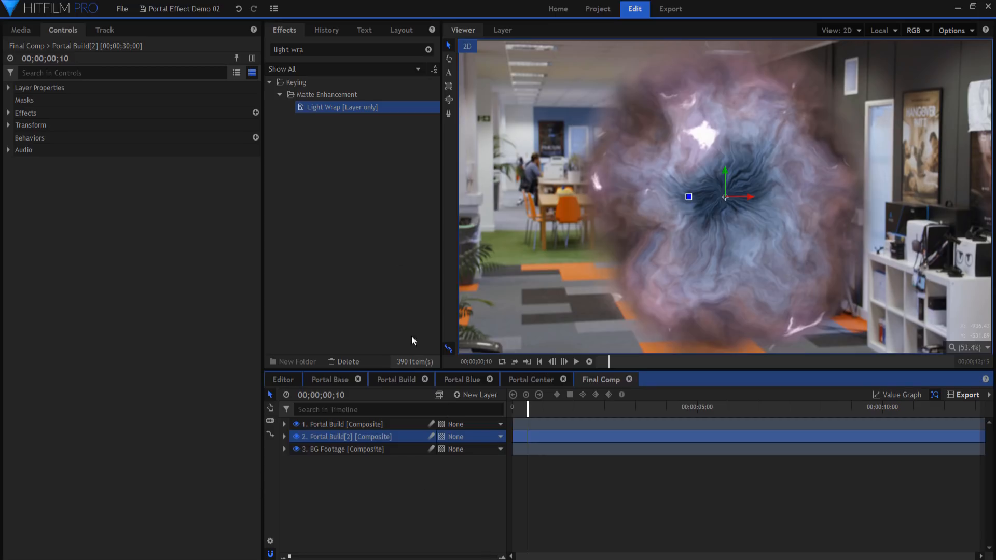
# Apply the Curves effect to the original Portal Build layer.
pyautogui.moveTo(304, 49); pyautogui.dragTo(286, 49)
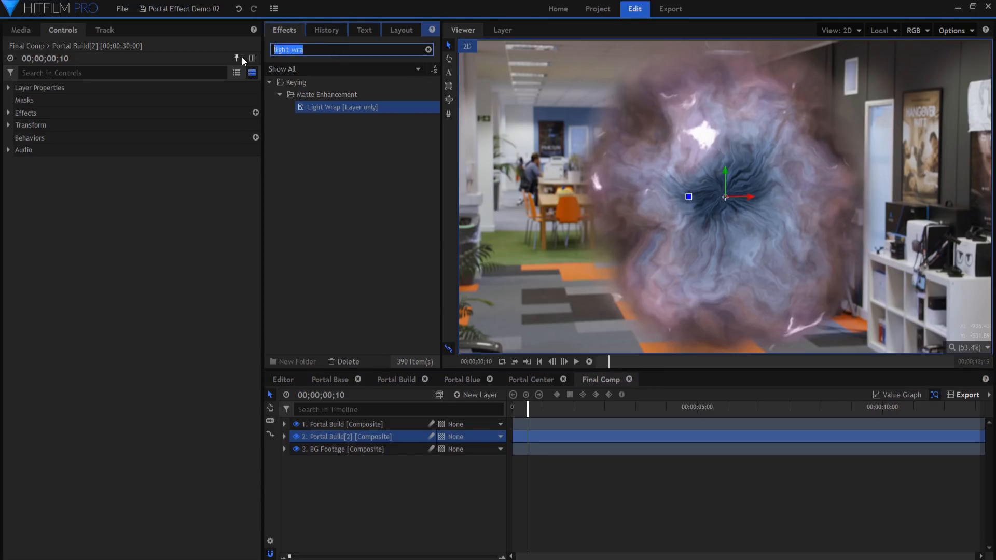
pyautogui.write('curv')
pyautogui.moveTo(298, 93); pyautogui.dragTo(350, 424)
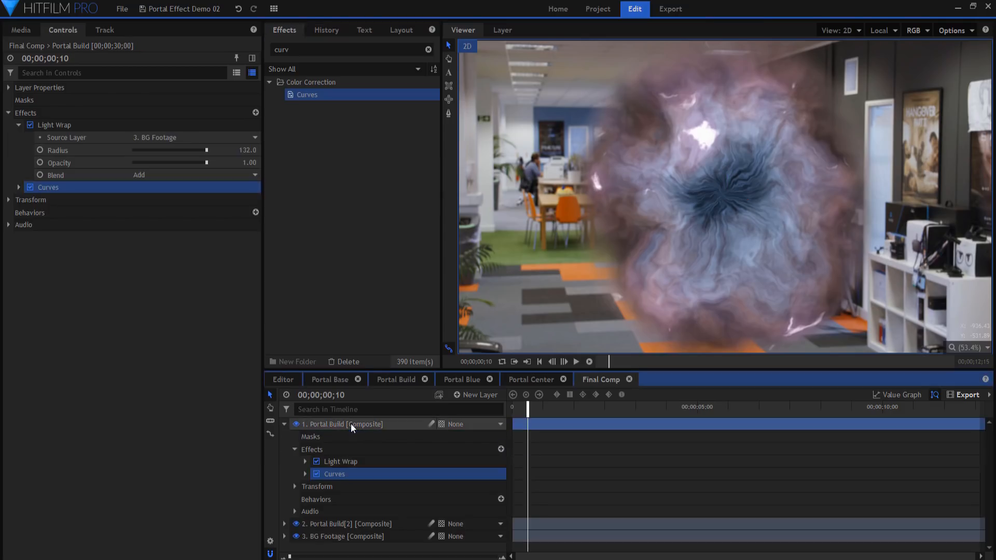
pyautogui.click(350, 423)
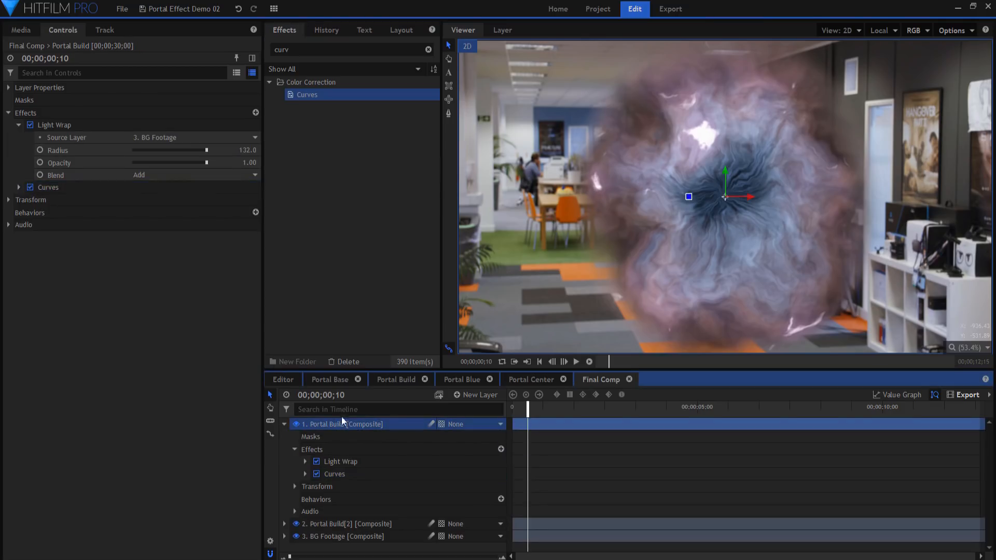
# Add a midtone point to both the Blue and Red channel curves of Portal Build's Curves effect.
pyautogui.click(19, 186)
pyautogui.click(139, 200)
pyautogui.click(156, 244)
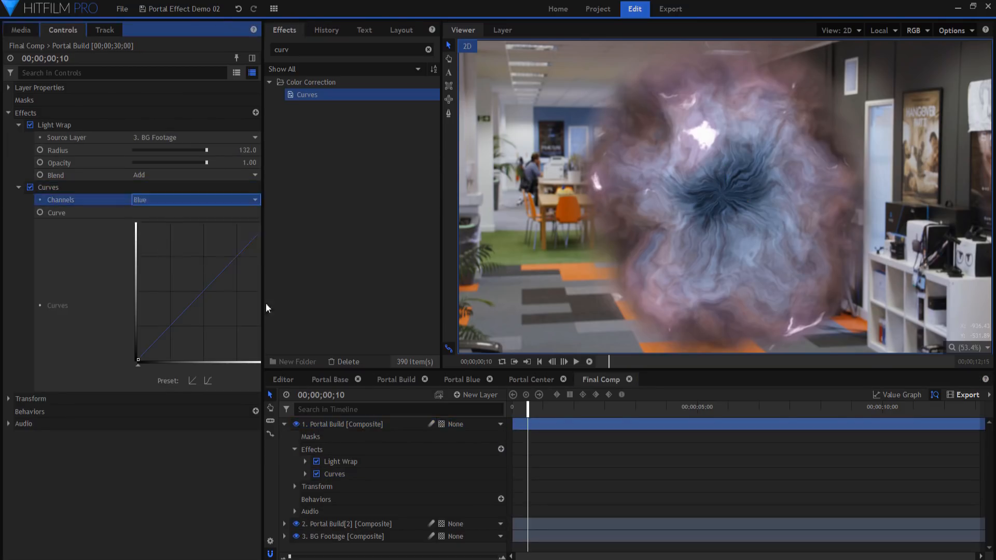
pyautogui.click(203, 294)
pyautogui.click(179, 199)
pyautogui.click(176, 222)
pyautogui.click(206, 289)
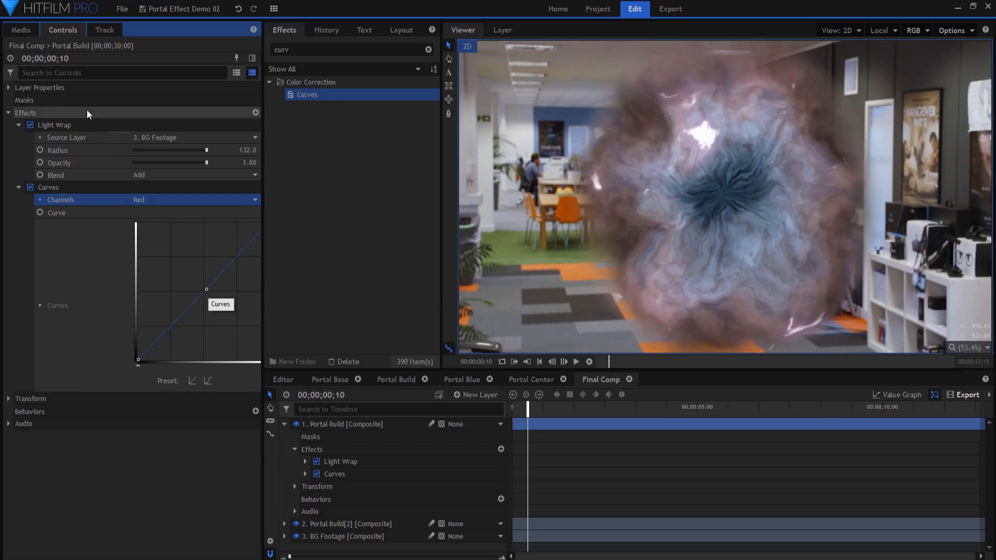
# Open the Actor Footage composite and compare the shot with its Chroma Key and Spill Removal effects off and on.
pyautogui.click(21, 29)
pyautogui.doubleClick(120, 125)
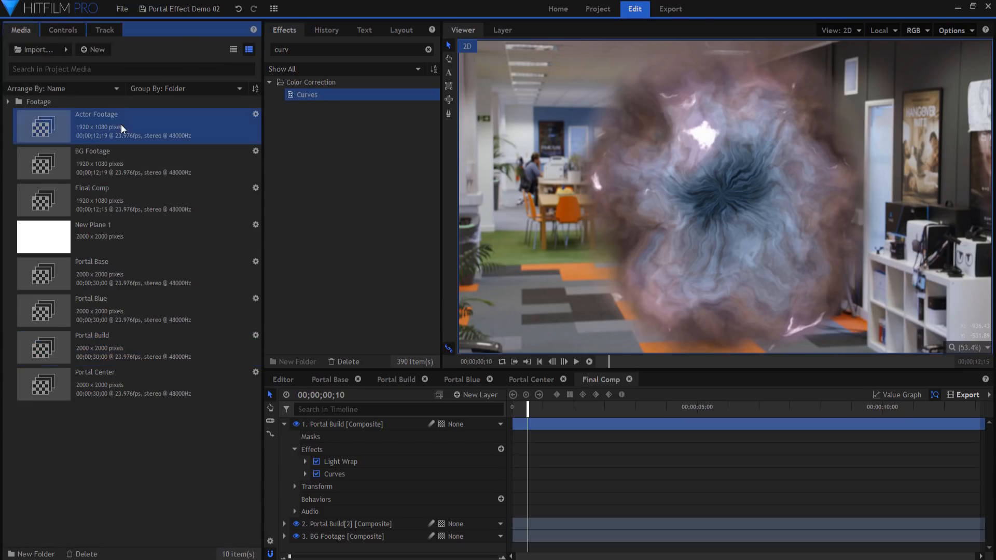
pyautogui.click(61, 33)
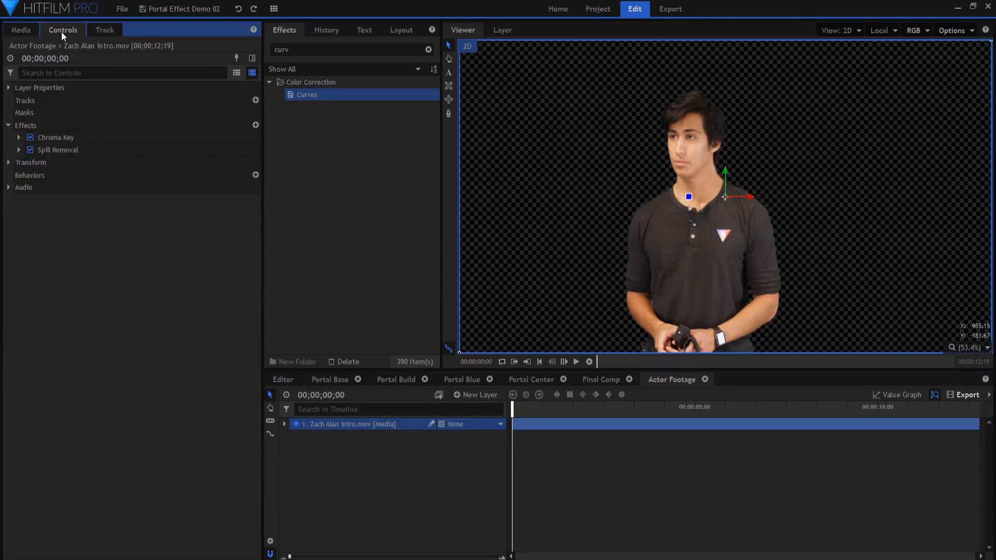
pyautogui.click(30, 137)
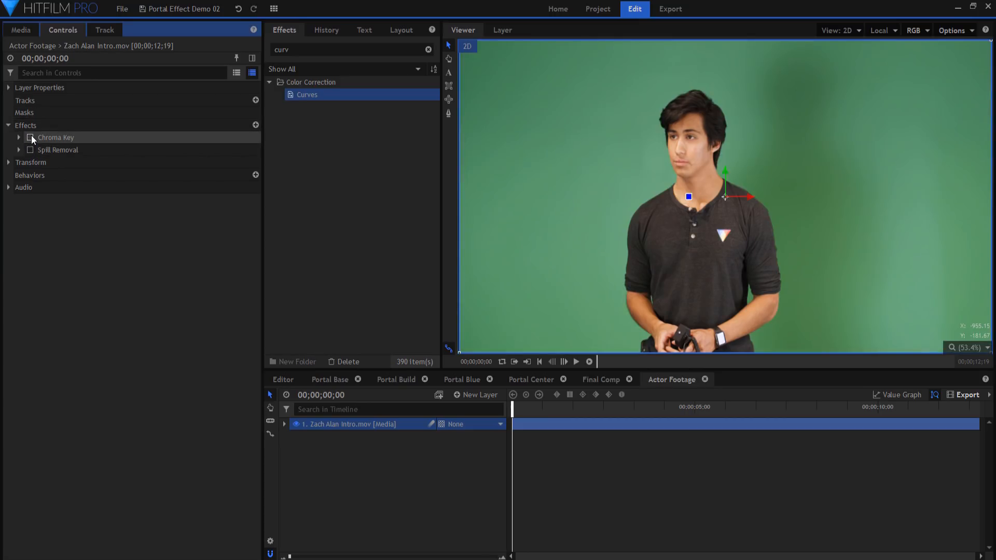
pyautogui.click(30, 137)
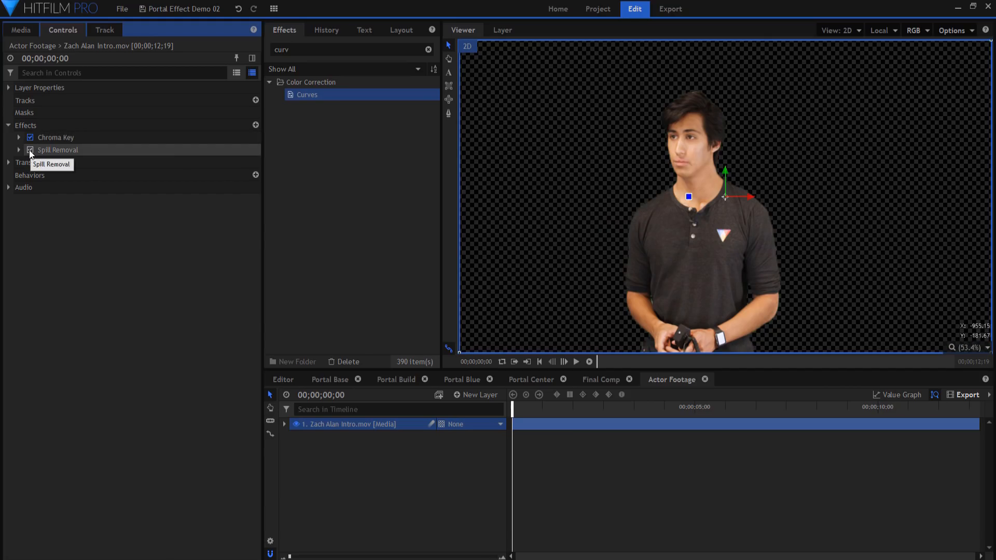
# Add the Actor Footage composite as the topmost layer of Final Comp and collapse Portal Build's properties.
pyautogui.click(592, 381)
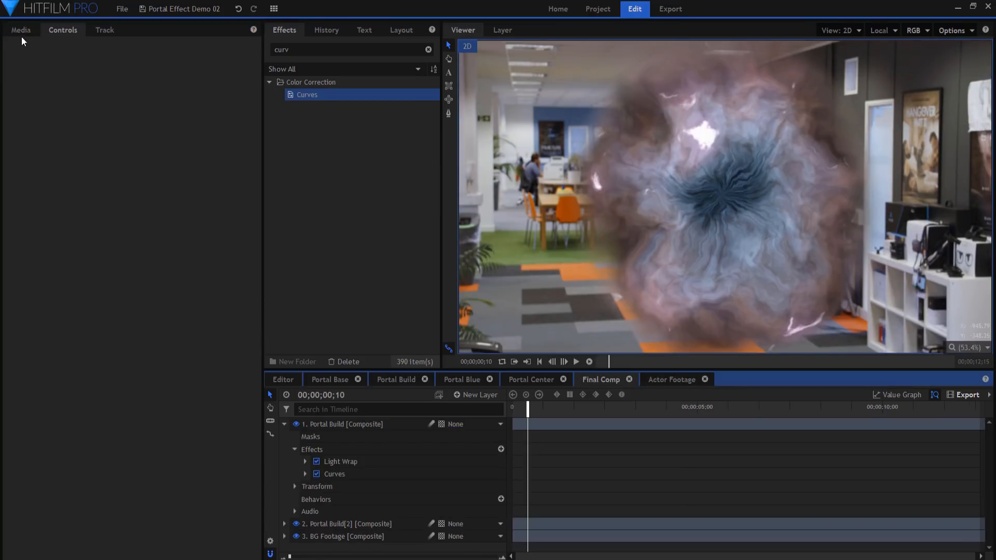
pyautogui.click(20, 34)
pyautogui.moveTo(113, 134); pyautogui.dragTo(366, 423)
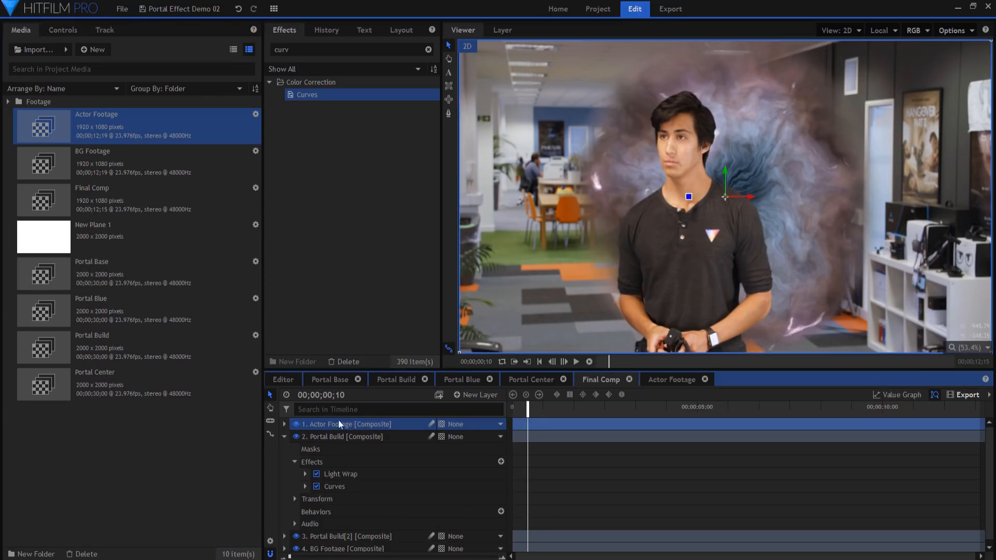
pyautogui.click(285, 437)
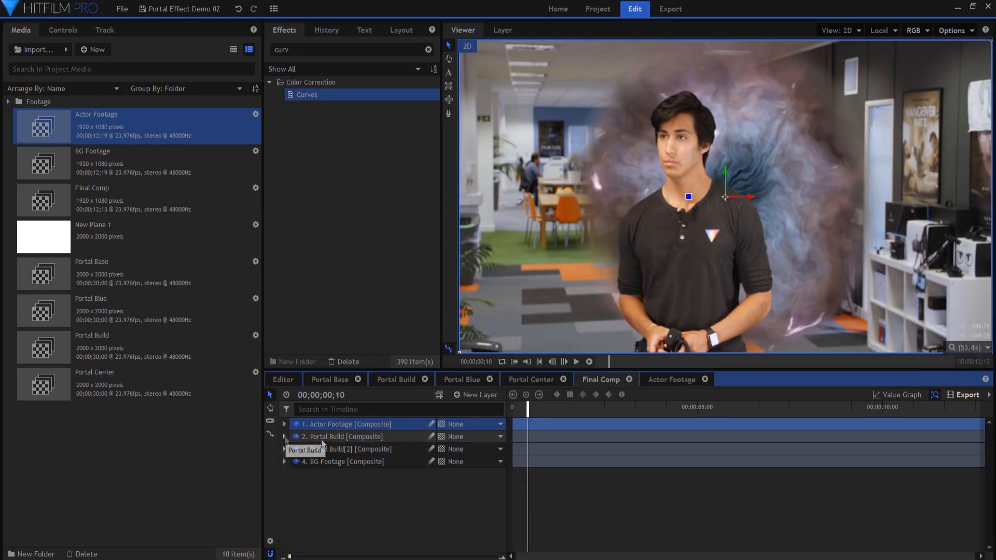
# Slide the Actor Footage layer slightly earlier in time while previewing the frame around 00;00;01;00.
pyautogui.click(549, 409)
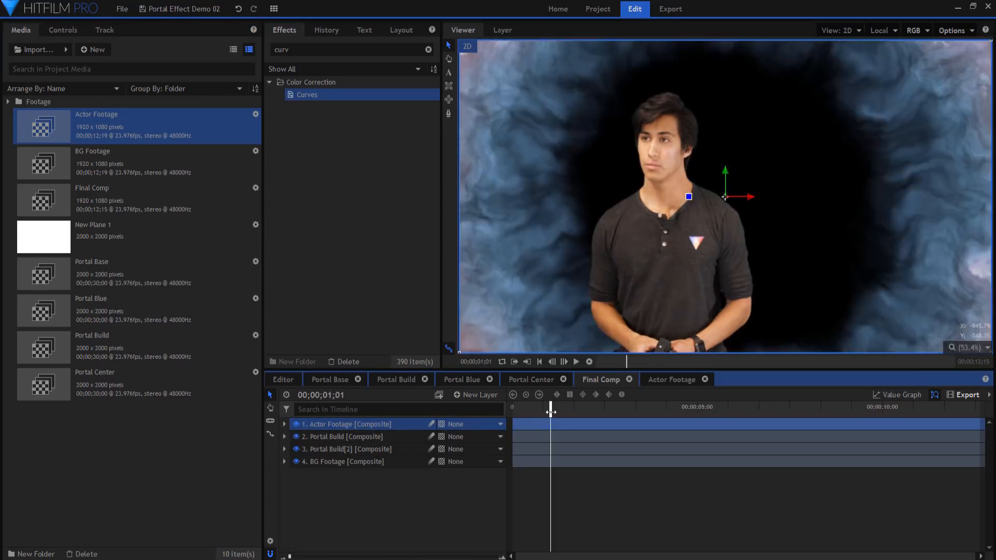
pyautogui.moveTo(577, 425); pyautogui.dragTo(568, 425)
pyautogui.moveTo(565, 424); pyautogui.dragTo(562, 425)
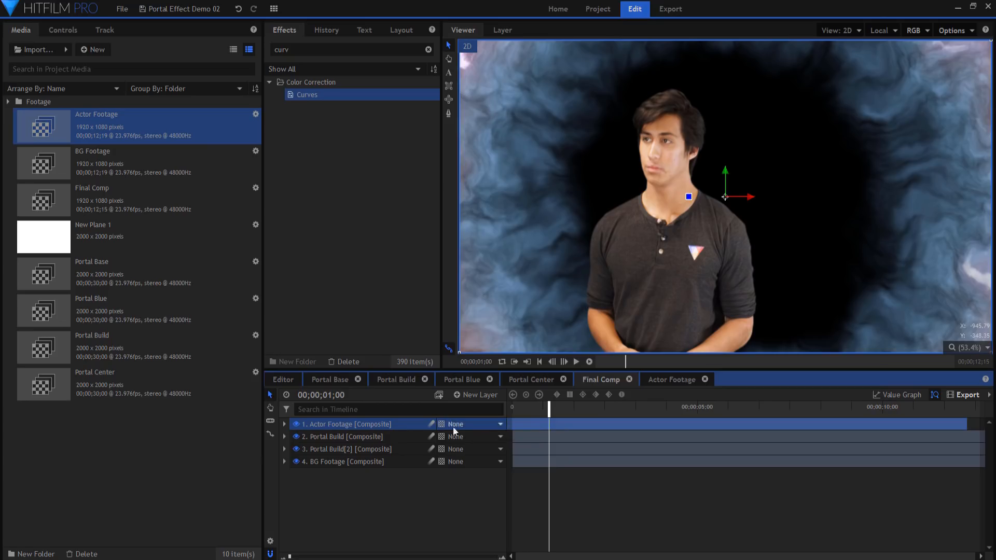
# Slice the Actor Footage layer at 00;00;01;00 and delete the part before the cut.
pyautogui.rightClick(410, 425)
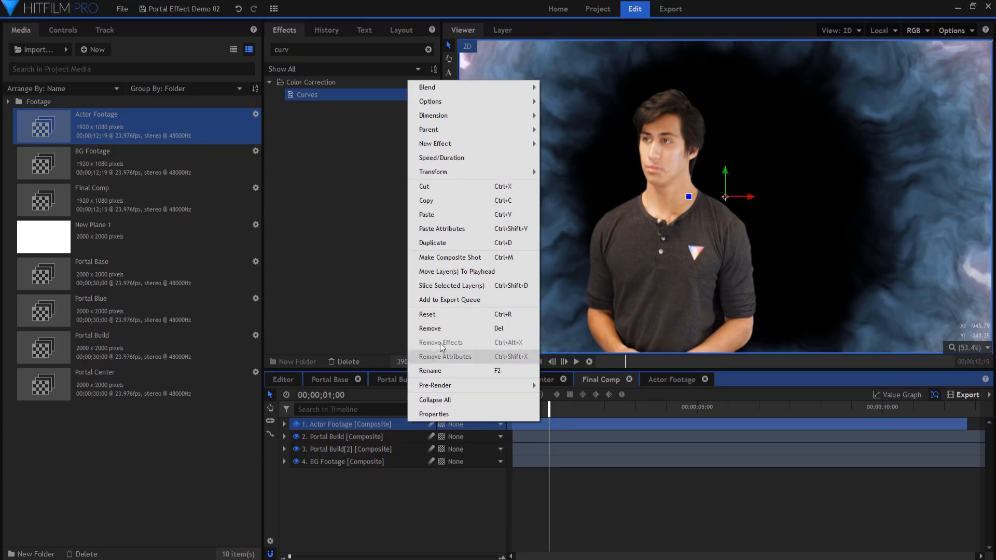
pyautogui.click(450, 286)
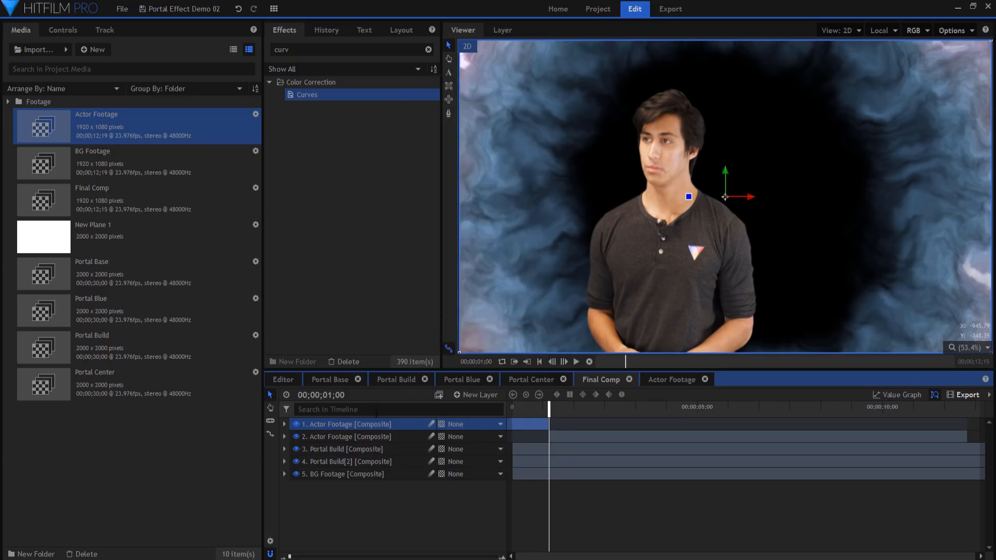
pyautogui.press('Delete')
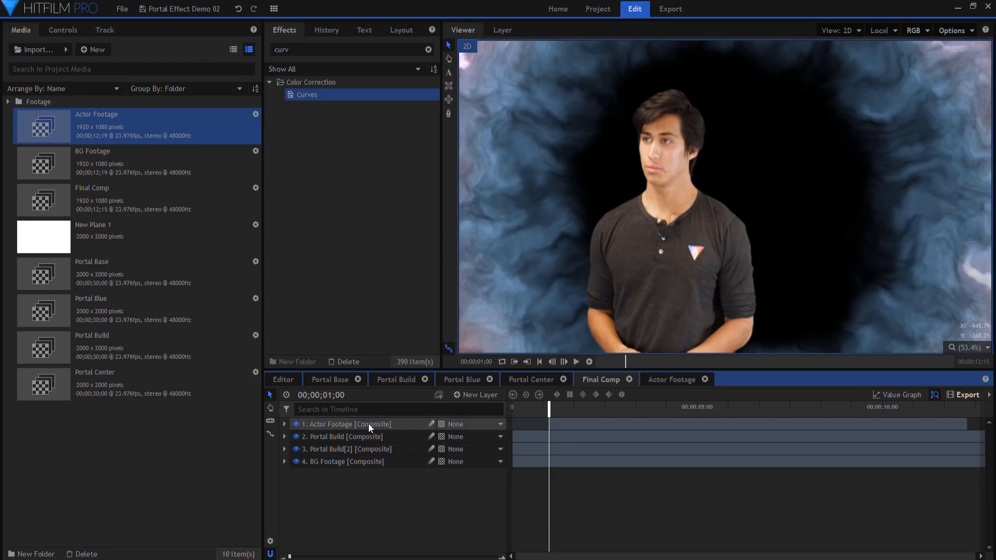
# Apply the Color Balance effect to the Actor Footage layer in Final Comp and expand its Shadows, Midtones and Highlights settings.
pyautogui.moveTo(304, 50); pyautogui.dragTo(255, 55)
pyautogui.write('co')
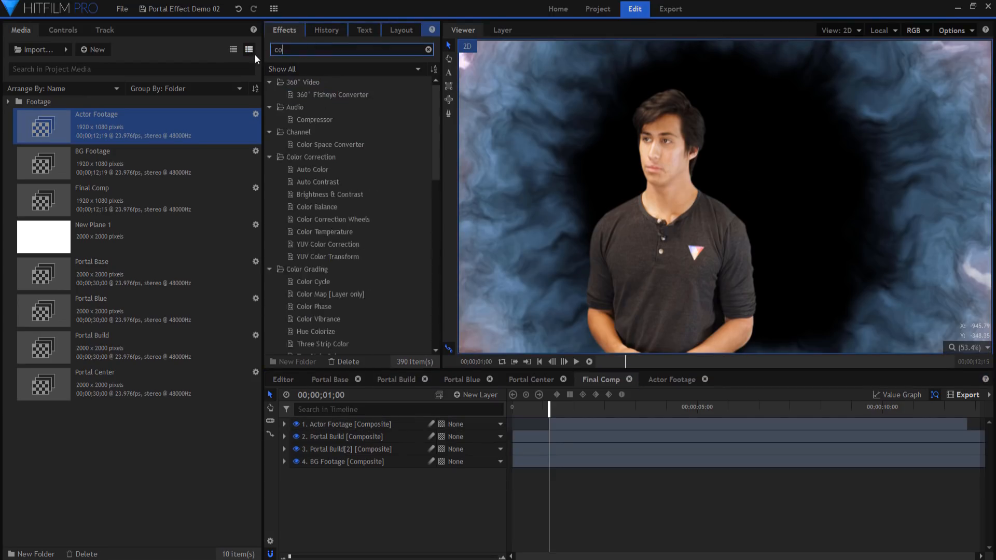
pyautogui.write('lor bal')
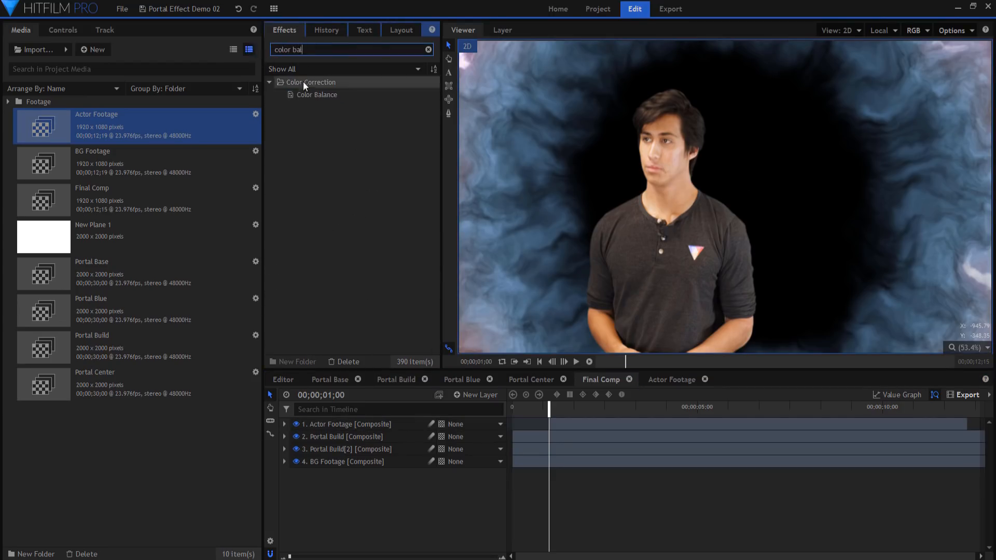
pyautogui.moveTo(312, 94); pyautogui.dragTo(314, 301)
pyautogui.moveTo(348, 425); pyautogui.dragTo(346, 422)
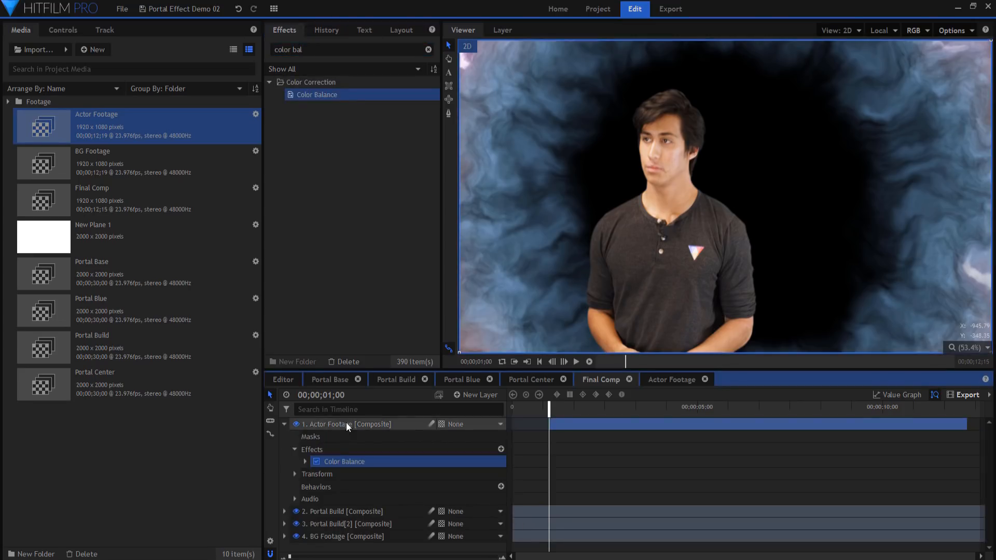
pyautogui.click(305, 461)
pyautogui.click(315, 486)
pyautogui.click(315, 536)
pyautogui.scroll(-2, 321, 534)
pyautogui.click(316, 514)
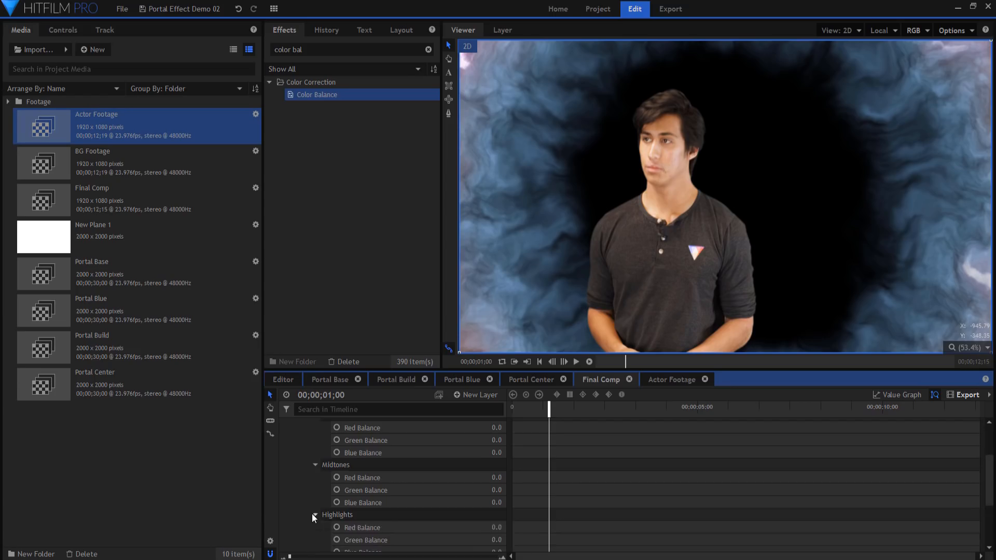
pyautogui.scroll(-2, 367, 525)
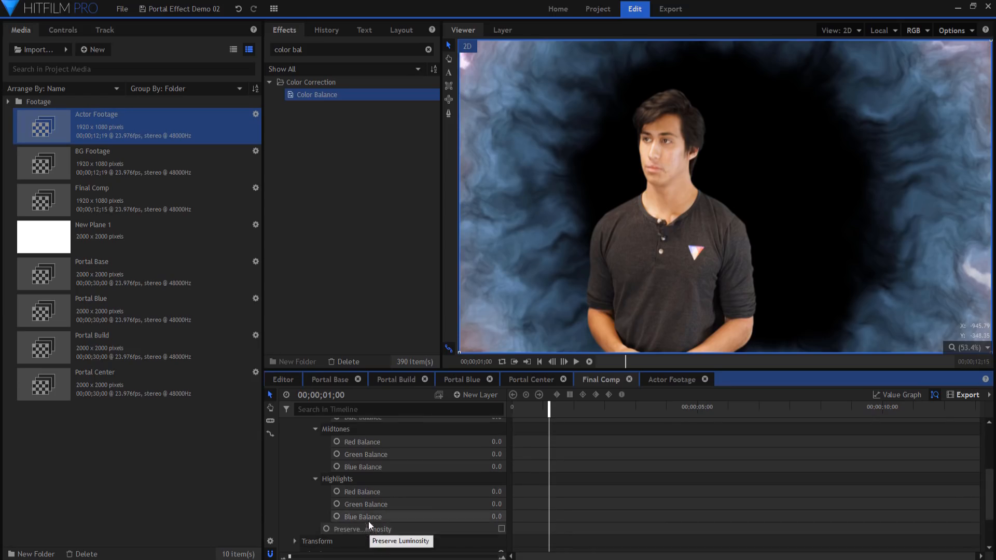
# At 00;00;02;10, enable keyframes for the Green and Blue Balance of the Color Balance effect's Highlights, Midtones and Shadows.
pyautogui.click(331, 395)
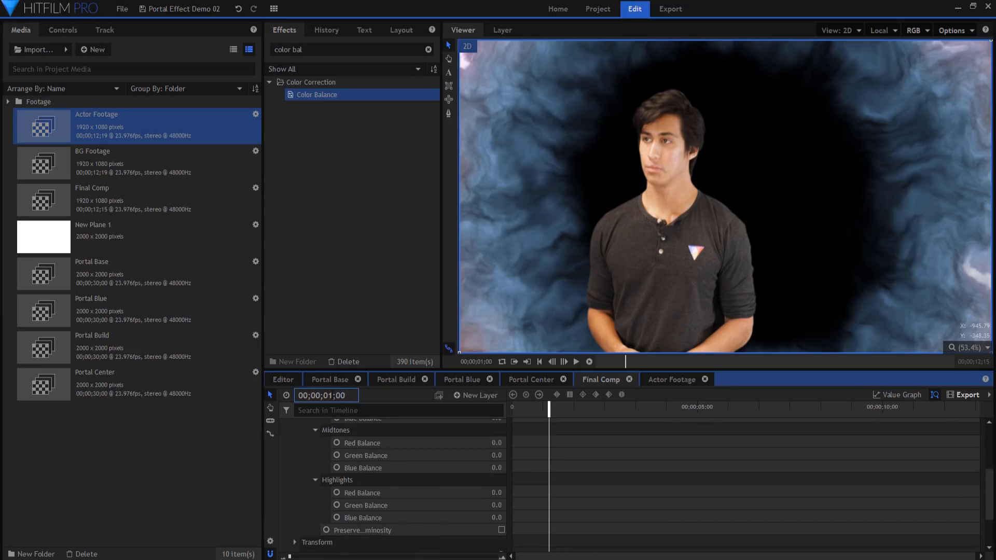
pyautogui.write('2;1')
pyautogui.press('Return')
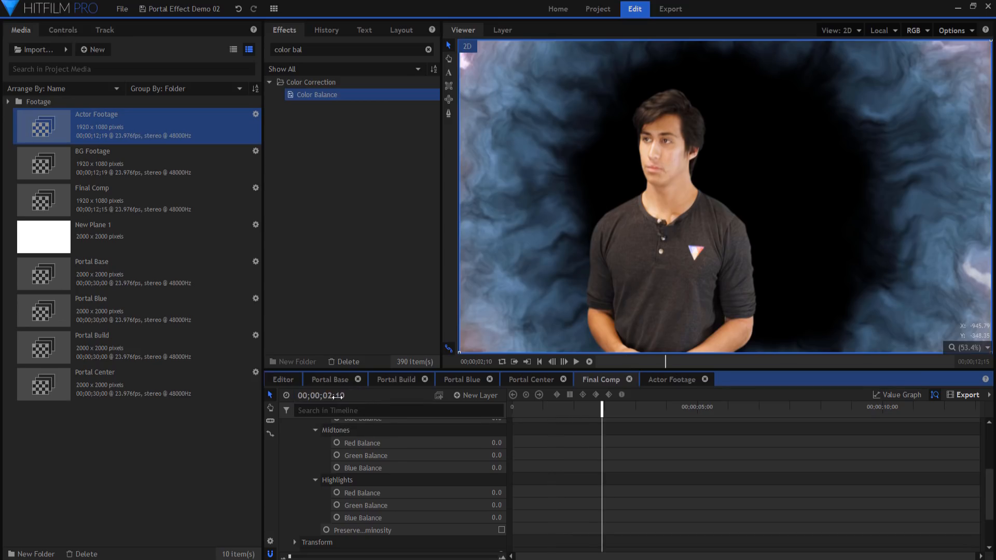
pyautogui.click(337, 516)
pyautogui.click(336, 504)
pyautogui.click(337, 467)
pyautogui.click(337, 454)
pyautogui.scroll(1, 335, 464)
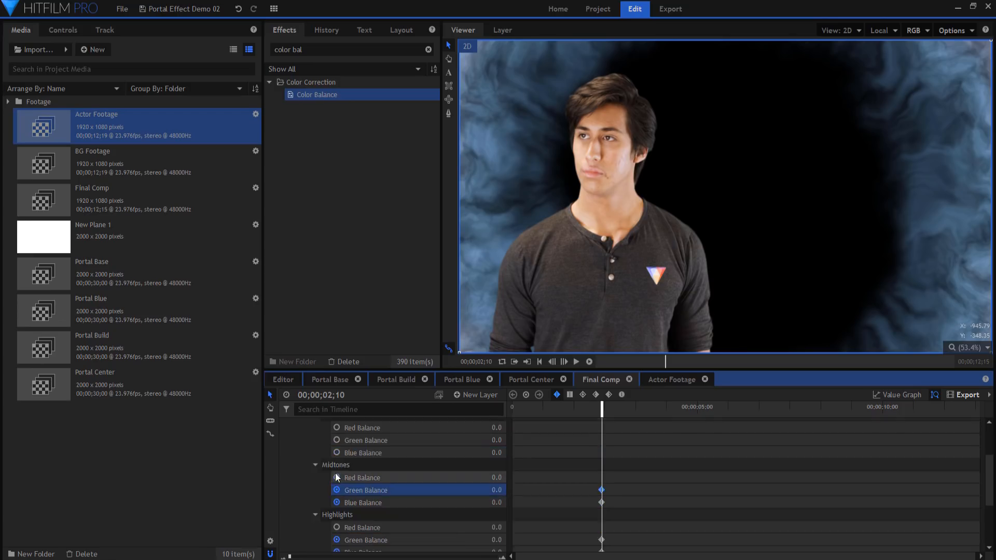
pyautogui.click(336, 452)
pyautogui.click(336, 440)
# At 00;00;01;00, key the Shadows color balance and set the Midtones Green Balance to 10 and Blue Balance to 30.
pyautogui.click(333, 396)
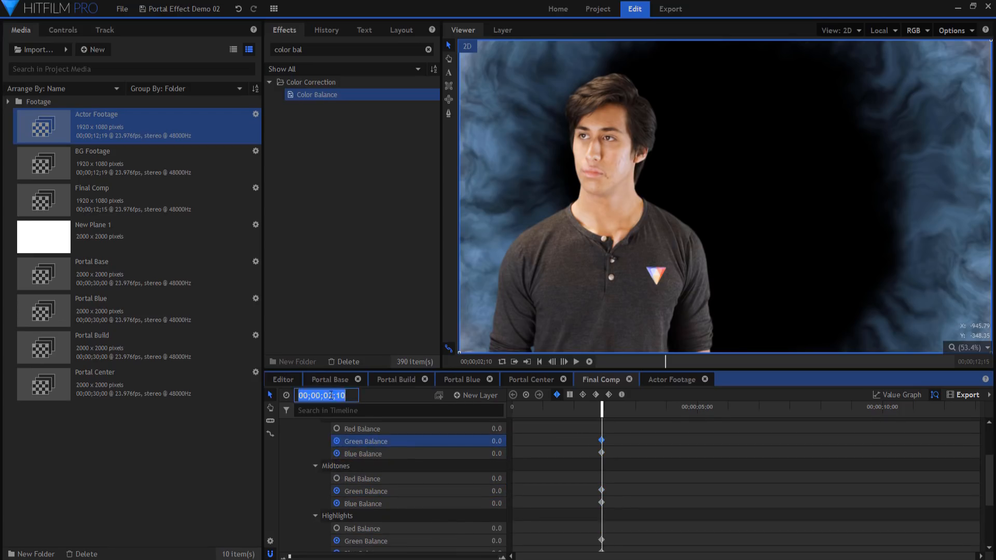
pyautogui.write('100')
pyautogui.press('Return')
pyautogui.moveTo(495, 452); pyautogui.dragTo(511, 452)
pyautogui.write('10')
pyautogui.press('Return')
pyautogui.click(496, 503)
pyautogui.write('30')
pyautogui.press('Return')
# At 00;00;01;00, set the Highlights Green Balance to 40 and Blue Balance to 95.
pyautogui.scroll(-1, 497, 505)
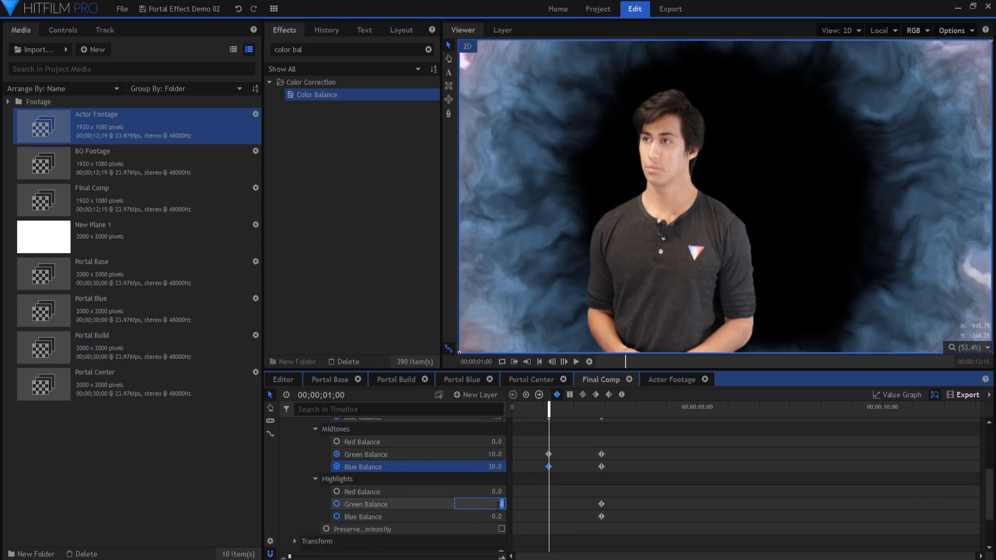
pyautogui.write('40')
pyautogui.press('Return')
pyautogui.click(497, 517)
pyautogui.write('50')
pyautogui.press('Return')
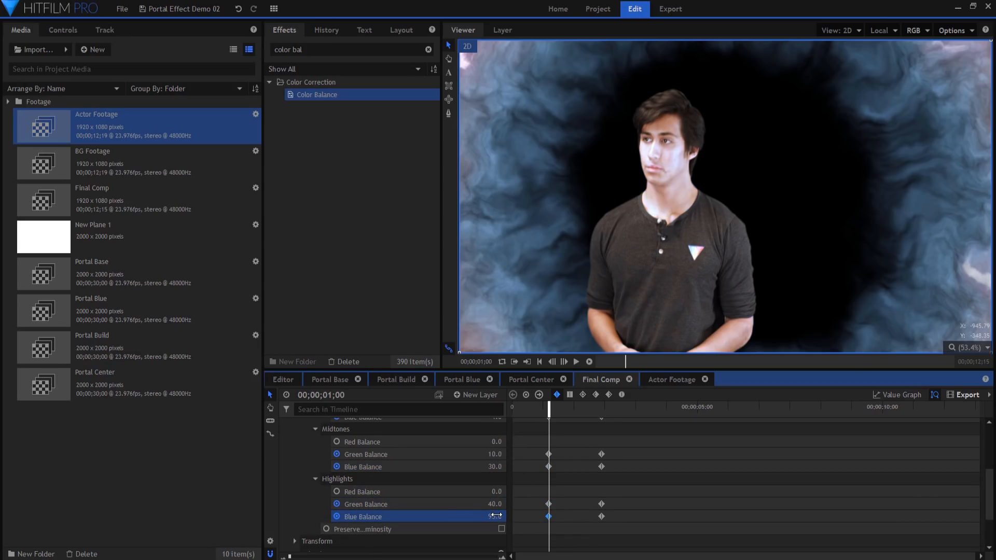
# Apply YUV Color Correction to the Actor Footage layer and filter the timeline properties by "brightness".
pyautogui.click(361, 52)
pyautogui.write('yuv')
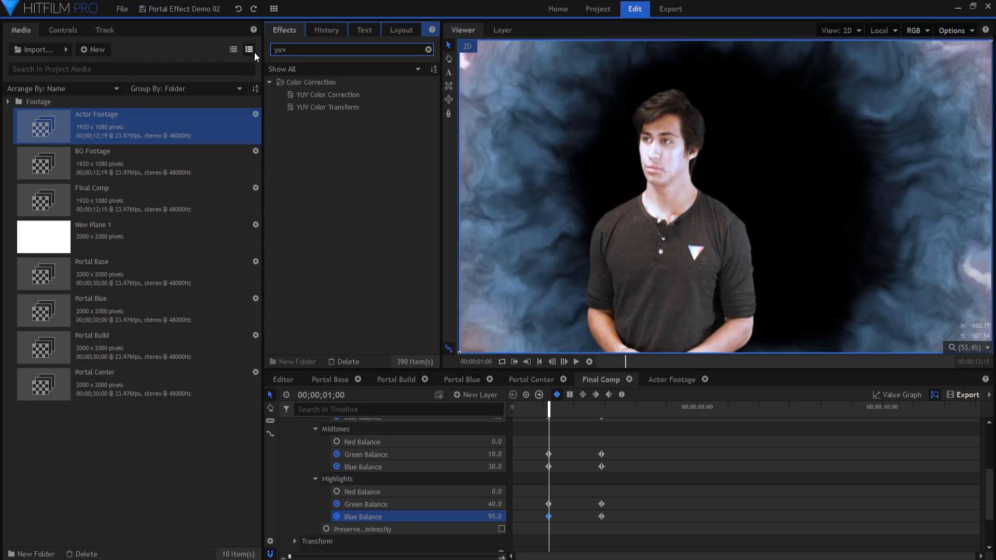
pyautogui.moveTo(328, 96); pyautogui.dragTo(374, 530)
pyautogui.click(311, 410)
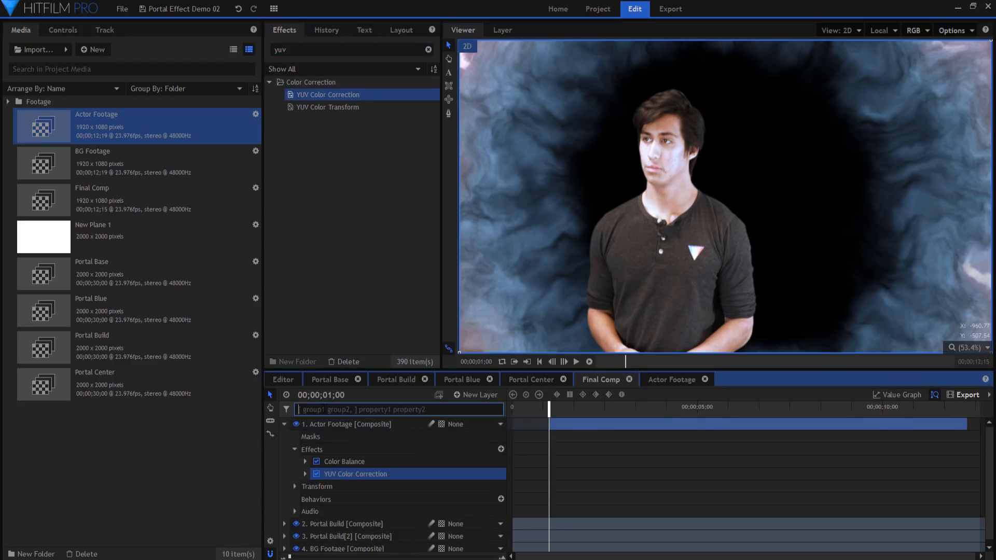
pyautogui.write('brightness')
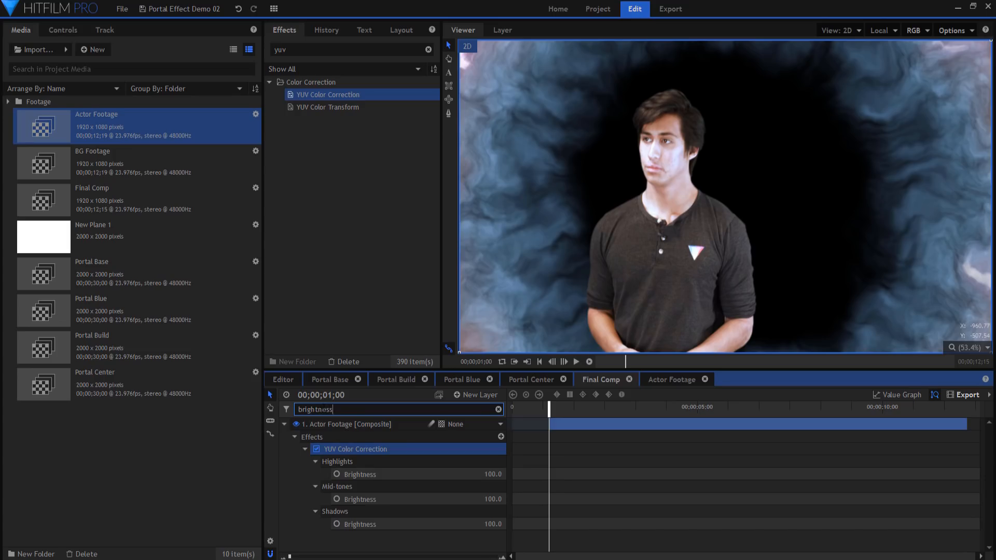
# At 00;00;02;15, enable Brightness keyframes for the YUV Color Correction's Highlights, Mid-tones and Shadows.
pyautogui.click(331, 395)
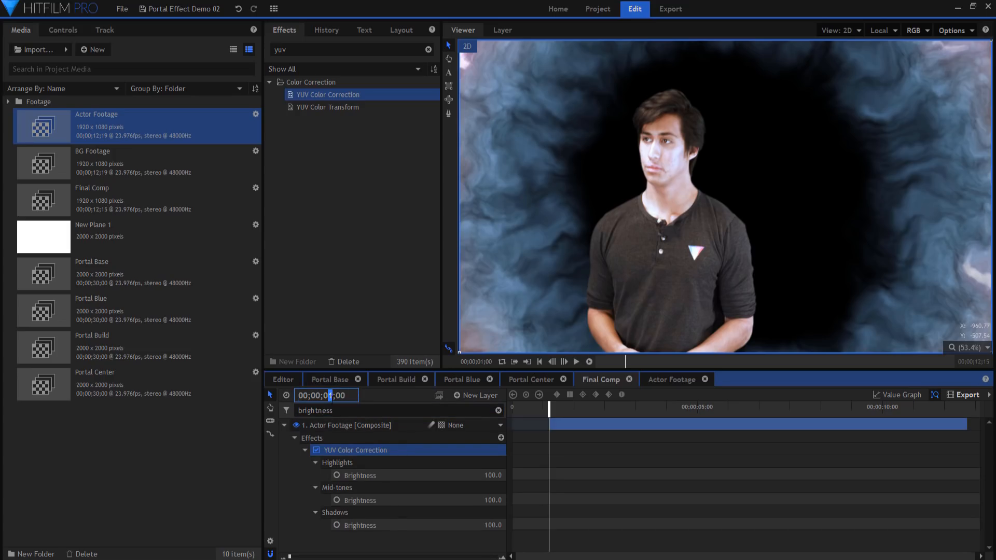
pyautogui.write('00;00;02;15')
pyautogui.press('Return')
pyautogui.click(336, 475)
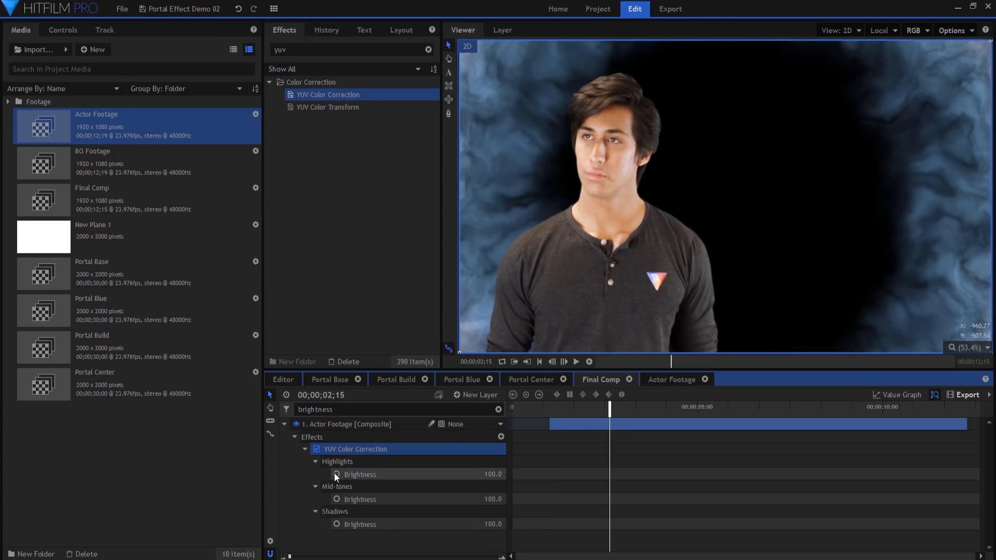
pyautogui.click(336, 499)
pyautogui.click(337, 525)
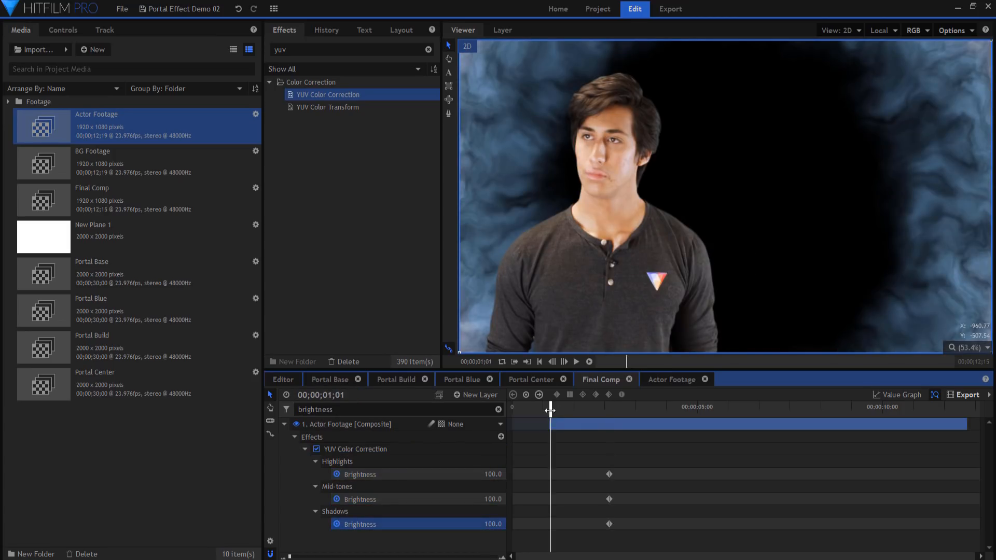
# At 00;00;01;00, set YUV Color Correction Brightness to 15 for Shadows, 35 for Mid-tones and 60 for Highlights, and preview the result.
pyautogui.moveTo(550, 409); pyautogui.dragTo(548, 410)
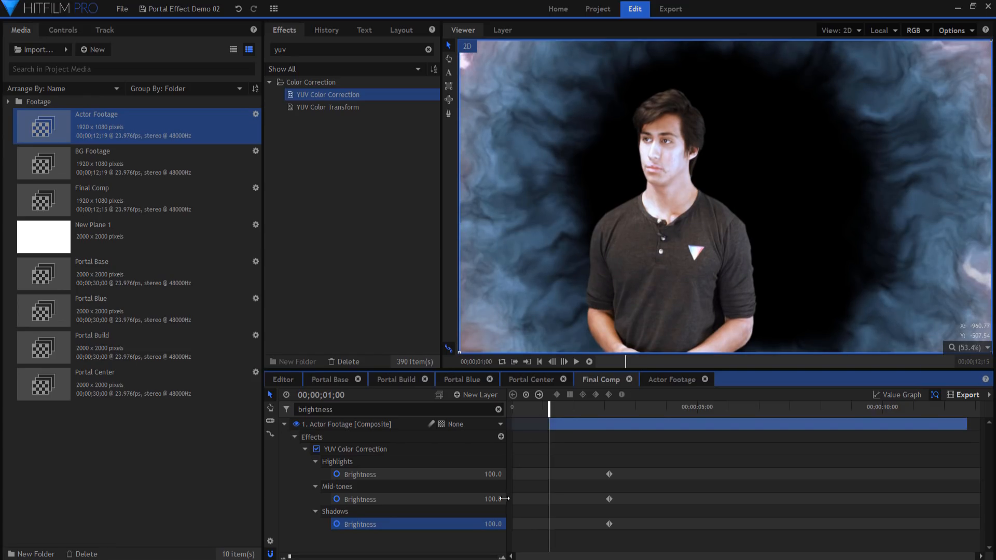
pyautogui.write('15')
pyautogui.press('Return')
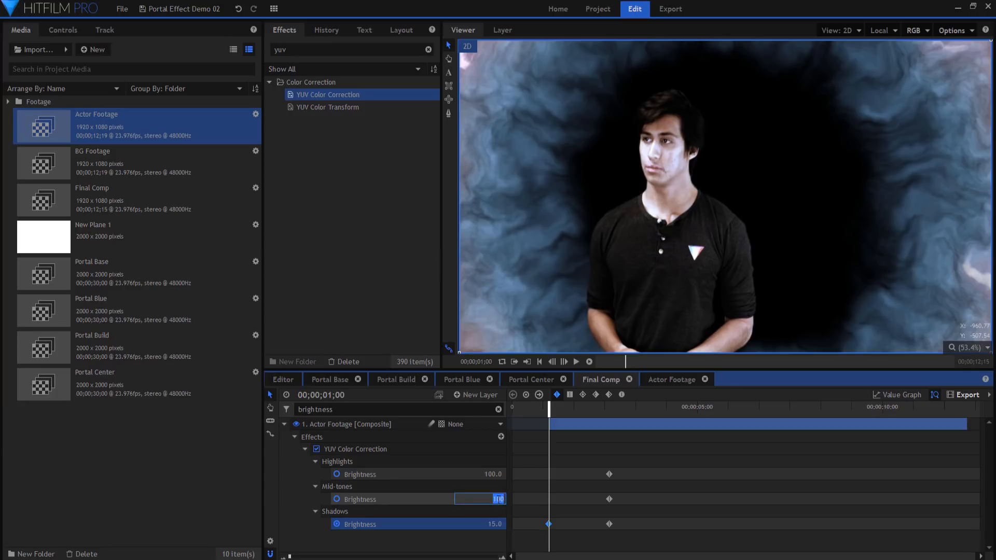
pyautogui.click(501, 500)
pyautogui.write('35')
pyautogui.press('Return')
pyautogui.click(498, 474)
pyautogui.write('60')
pyautogui.press('Return')
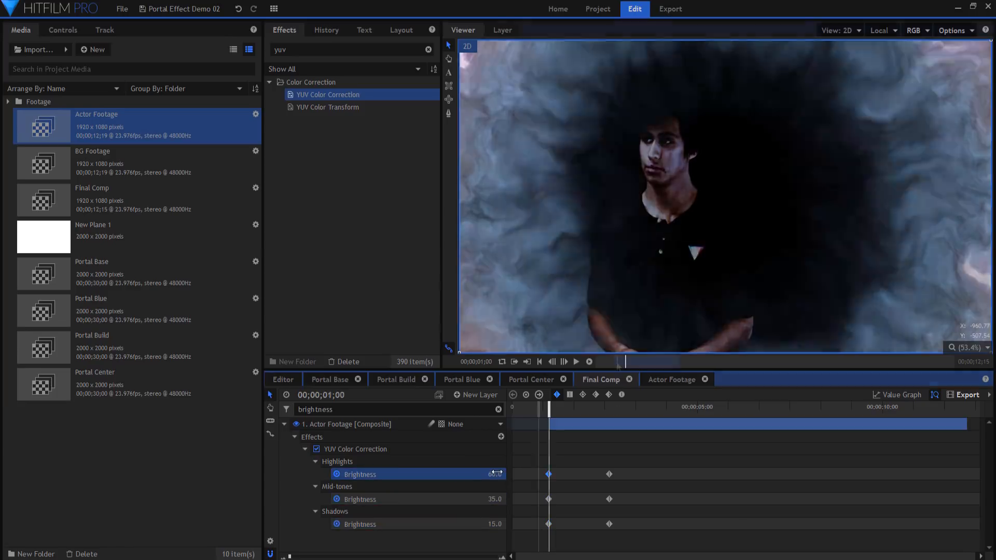
pyautogui.click(576, 361)
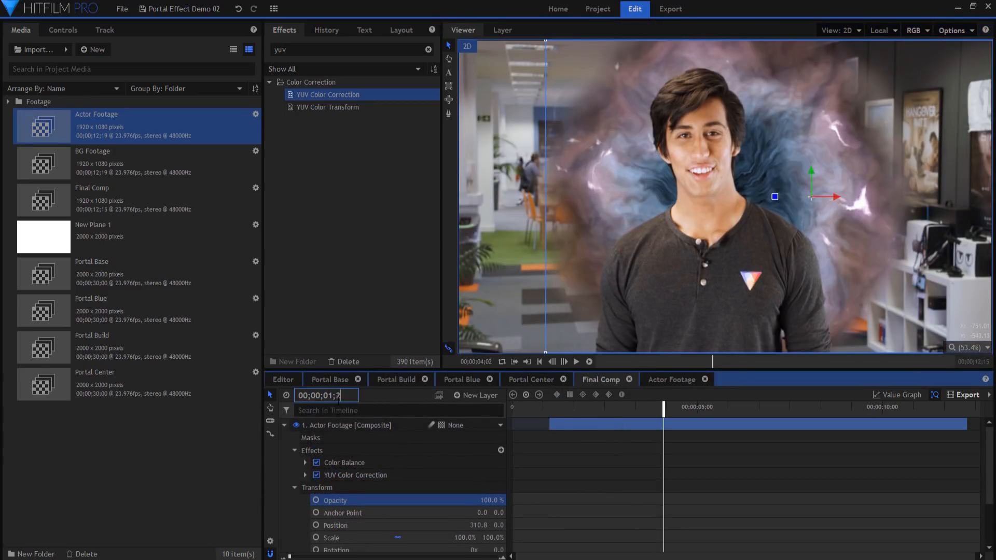
# Keyframe the Actor Footage layer's opacity to fade in between 00;00;01;00 and 100% at 00;00;01;20, smooth both keyframes, and preview the fade.
pyautogui.write('0')
pyautogui.press('Return')
pyautogui.click(317, 499)
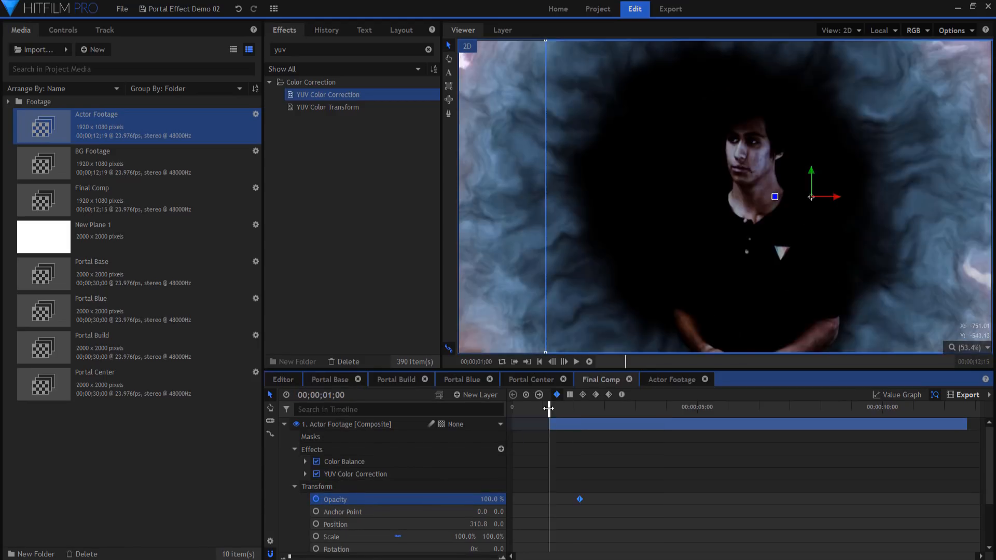
pyautogui.moveTo(492, 499); pyautogui.dragTo(440, 499)
pyautogui.moveTo(537, 496); pyautogui.dragTo(584, 500)
pyautogui.click(577, 361)
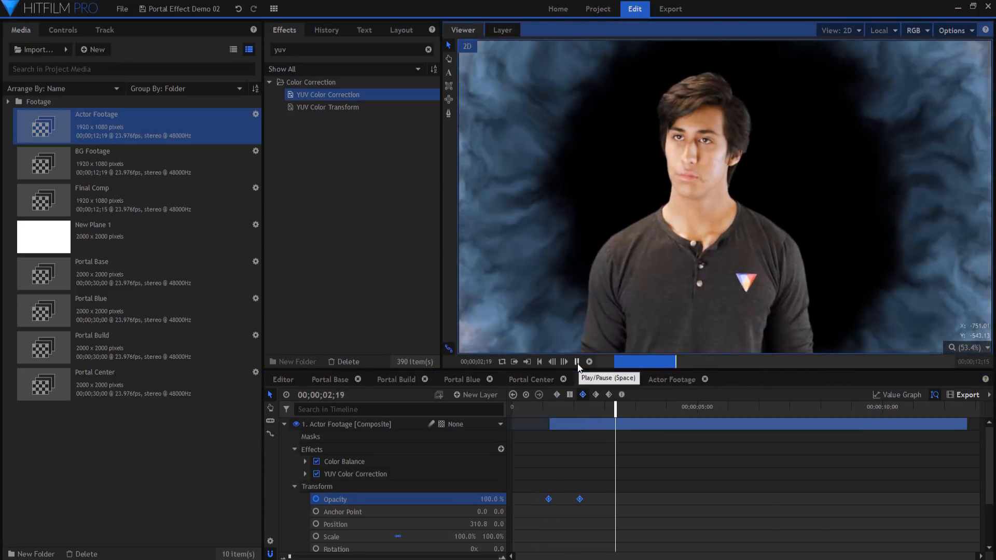
pyautogui.click(577, 362)
pyautogui.click(284, 424)
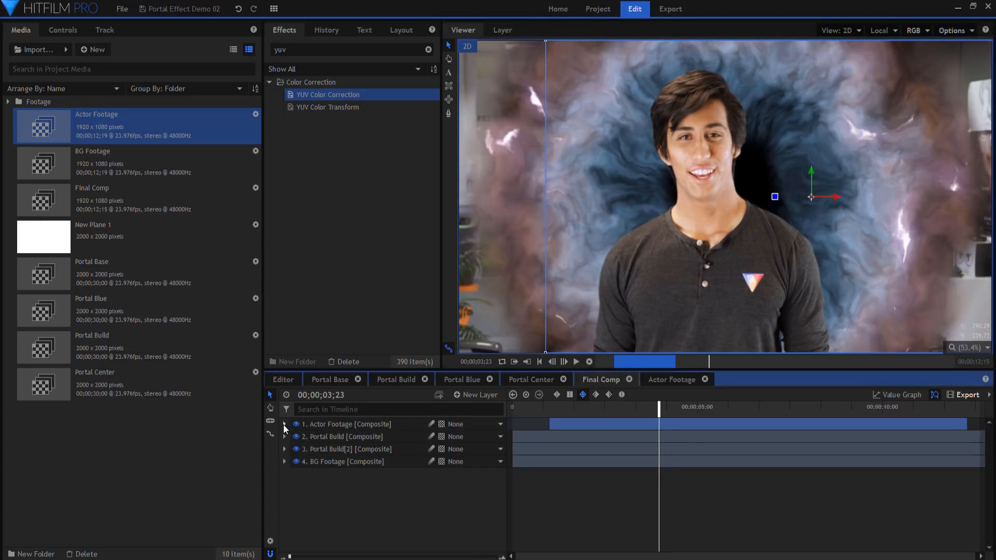
# Apply the Blur effect to the Portal Build layer and set its radius to 1 px.
pyautogui.click(308, 52)
pyautogui.write('blur')
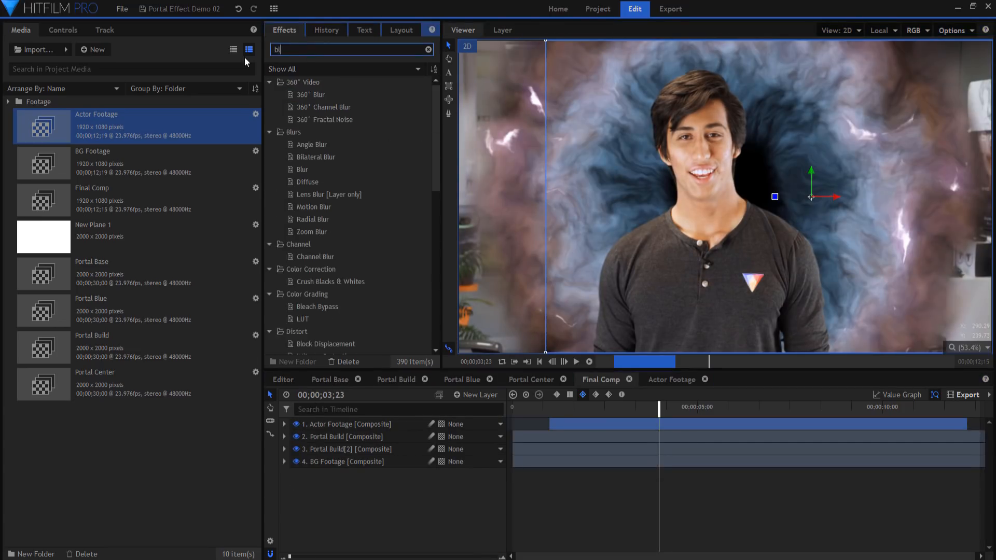
pyautogui.click(320, 156)
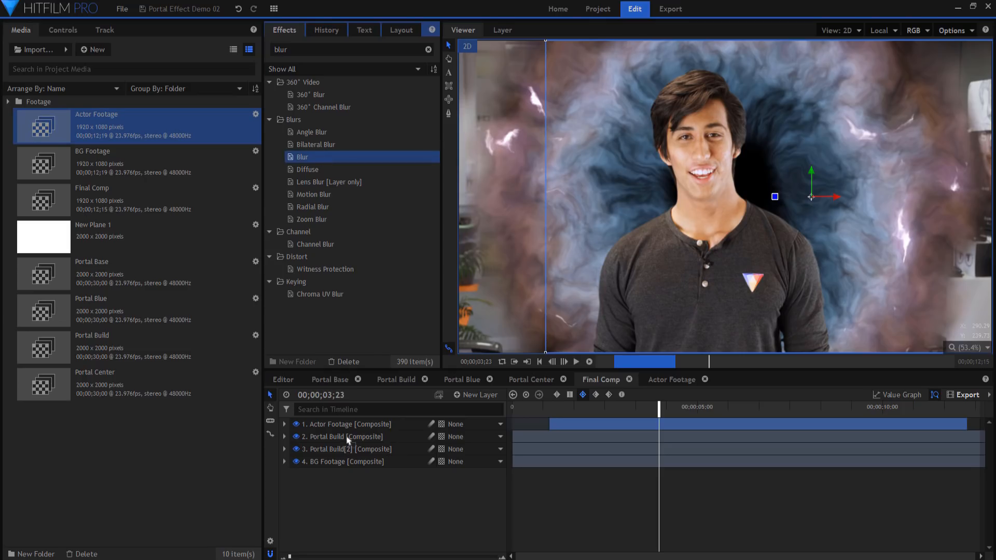
pyautogui.moveTo(348, 440); pyautogui.dragTo(348, 438)
pyautogui.click(52, 30)
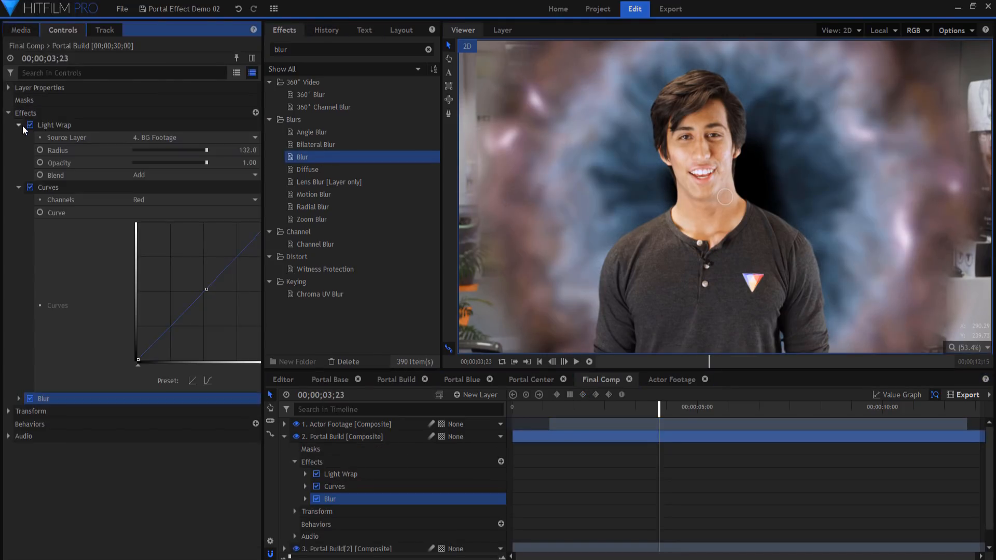
pyautogui.click(18, 125)
pyautogui.click(18, 138)
pyautogui.click(19, 149)
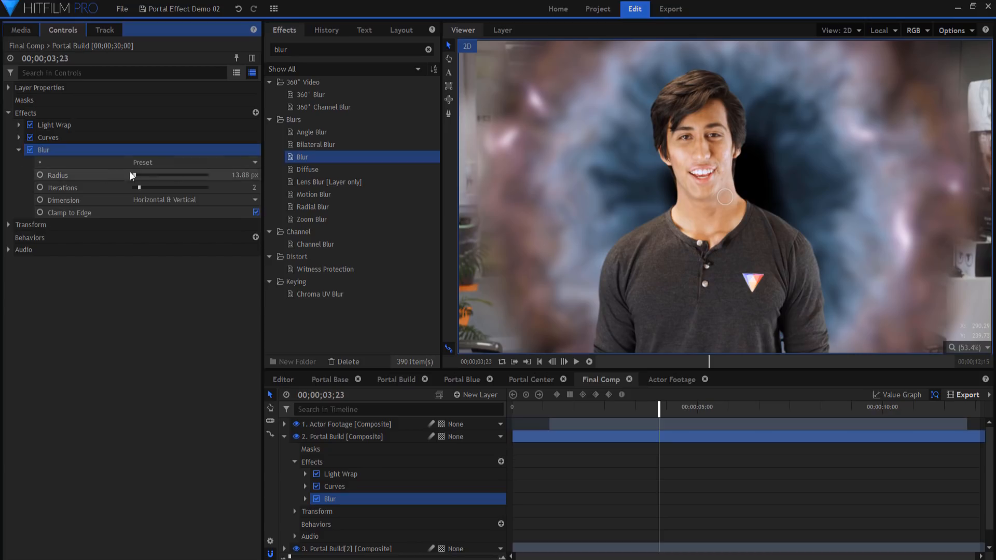
pyautogui.write('0')
pyautogui.press('Return')
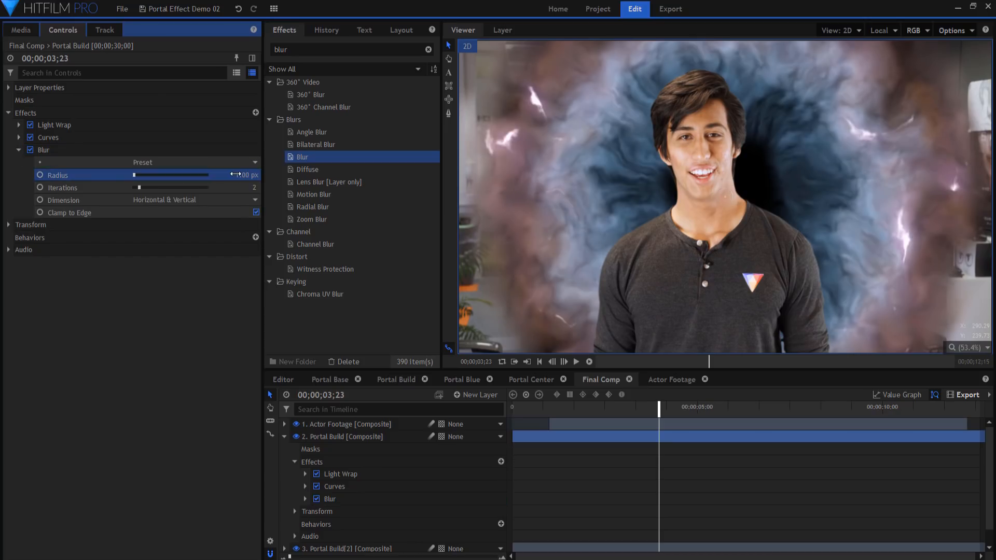
# Add the Noise effect to the Portal Build layer with an amount of 5% and collapse the layer's properties.
pyautogui.moveTo(304, 50); pyautogui.dragTo(229, 61)
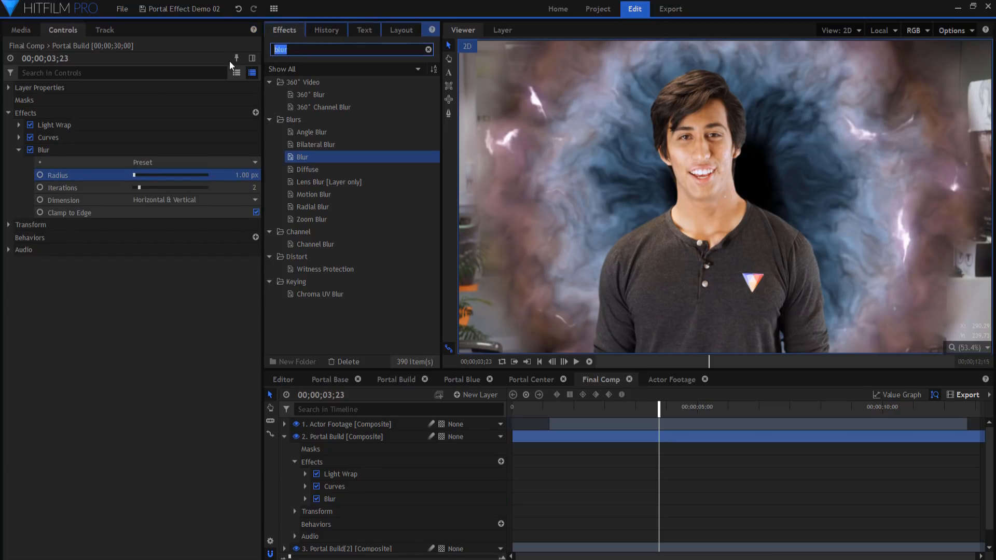
pyautogui.write('noise')
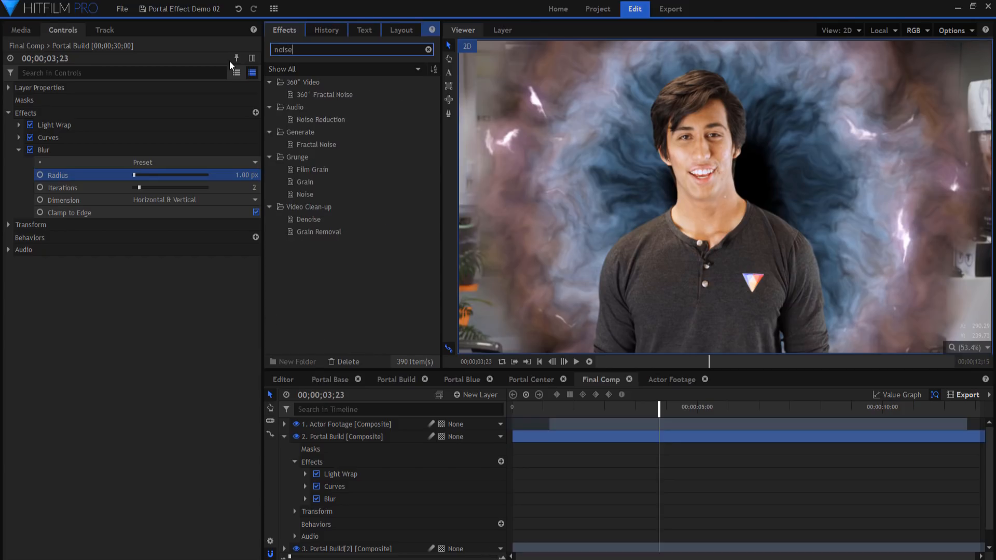
pyautogui.moveTo(322, 193); pyautogui.dragTo(177, 213)
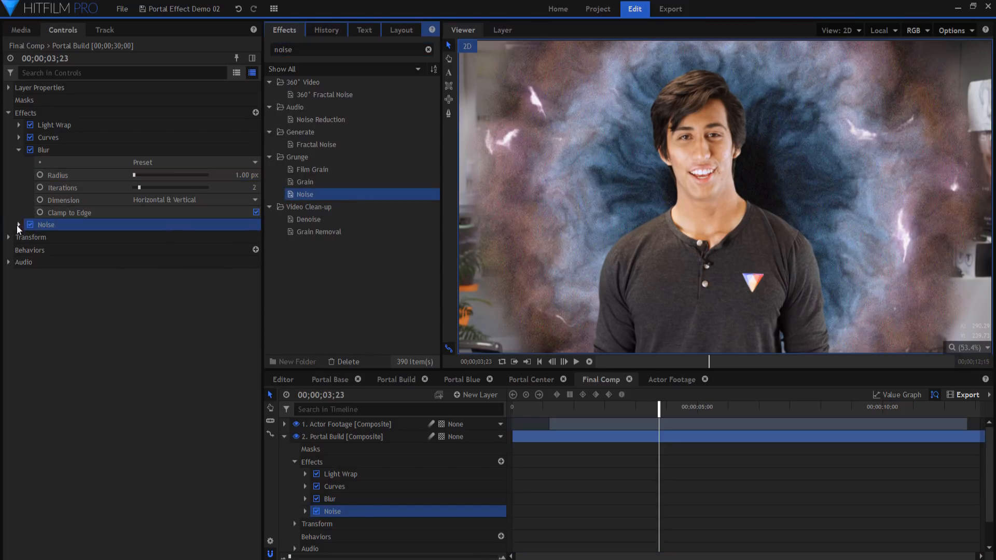
pyautogui.click(18, 225)
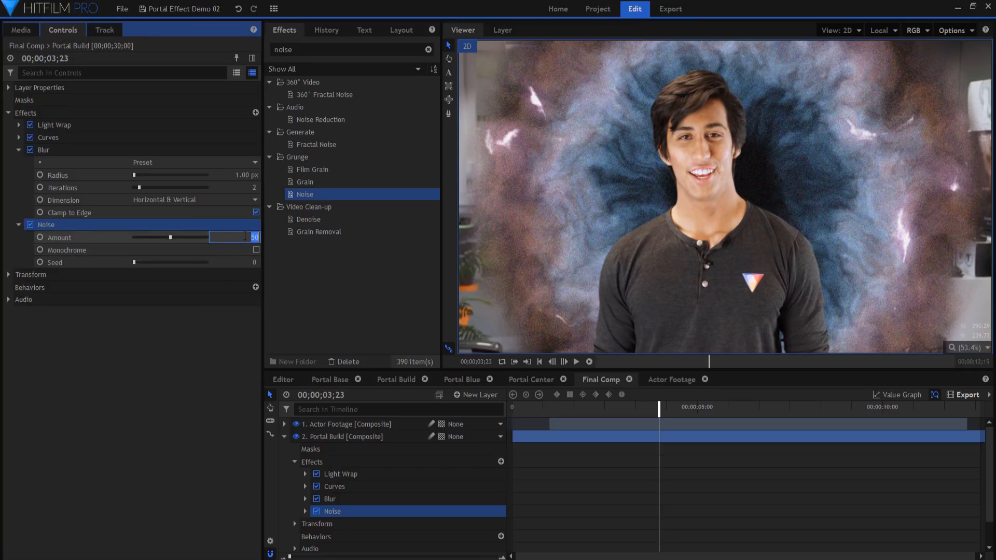
pyautogui.write('5')
pyautogui.press('Return')
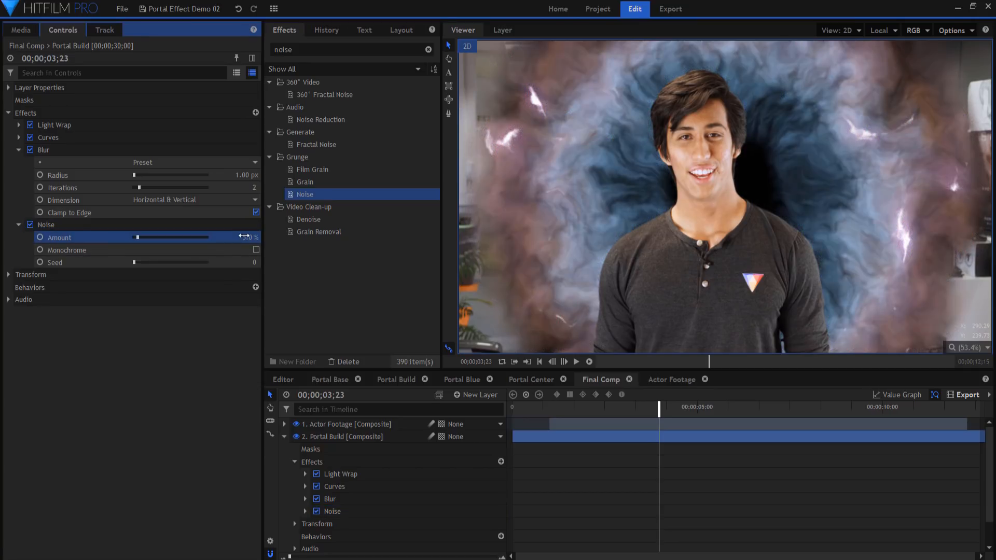
pyautogui.click(284, 437)
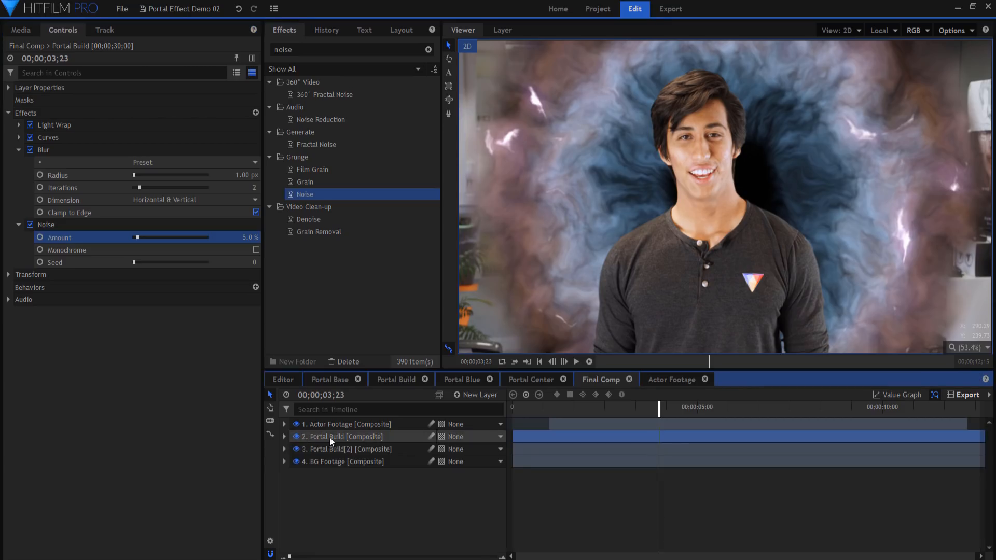
# Duplicate the Portal Build layer and place the copy, hidden, below the BG Footage layer.
pyautogui.rightClick(344, 440)
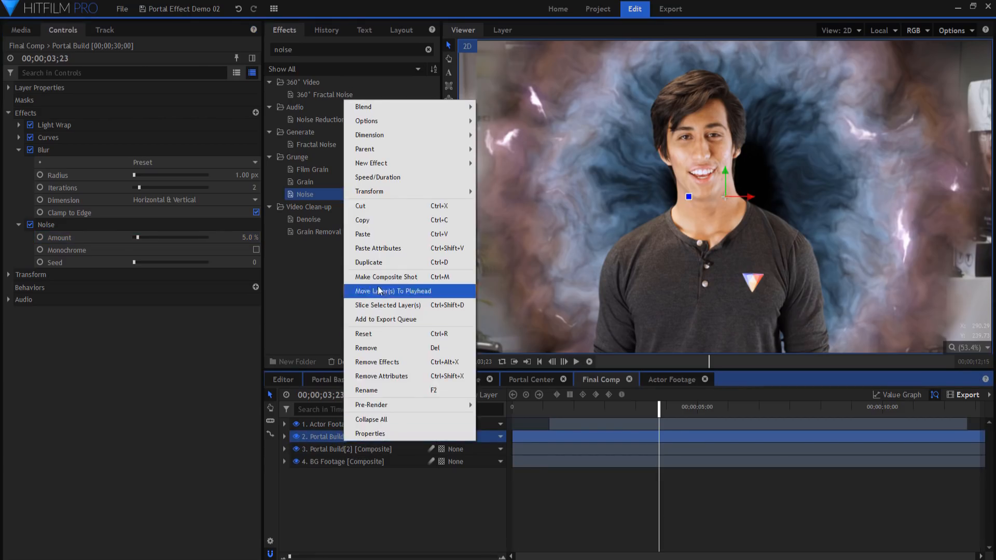
pyautogui.click(369, 261)
pyautogui.moveTo(304, 436); pyautogui.dragTo(343, 480)
# Find the Displacement effect and apply it to the BG Footage layer.
pyautogui.click(345, 461)
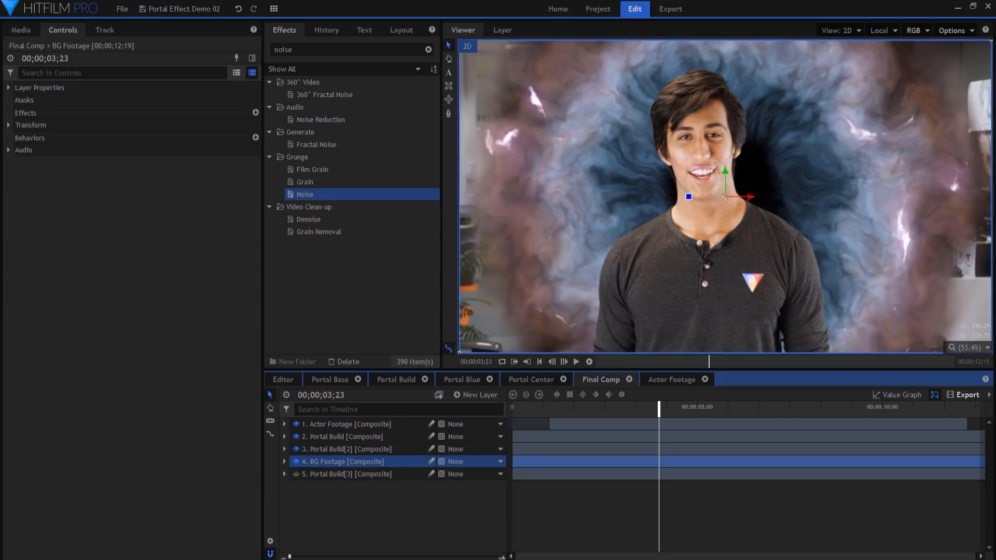
pyautogui.doubleClick(284, 50)
pyautogui.write('displa')
pyautogui.moveTo(322, 107); pyautogui.dragTo(316, 201)
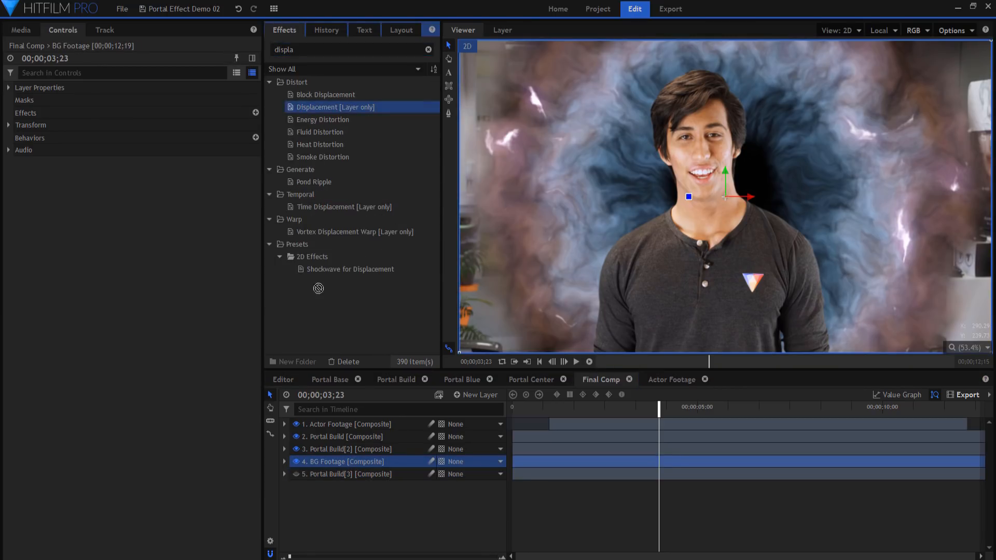
pyautogui.moveTo(345, 463); pyautogui.dragTo(345, 463)
# Set the Displacement source layer to Portal Build[3] and both horizontal and vertical displacement to Alpha.
pyautogui.click(19, 125)
pyautogui.click(148, 139)
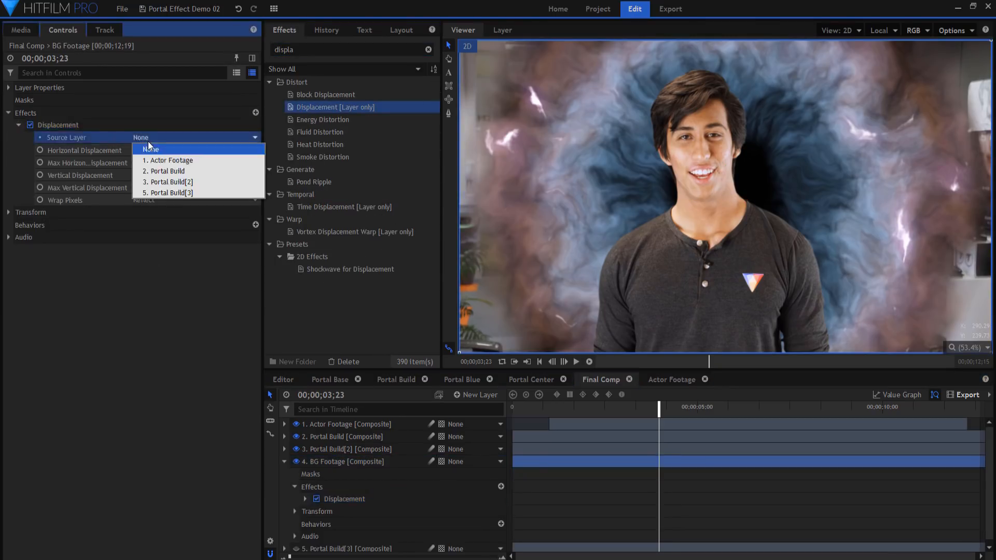
pyautogui.click(198, 191)
pyautogui.click(183, 150)
pyautogui.click(173, 191)
pyautogui.click(167, 175)
pyautogui.click(167, 215)
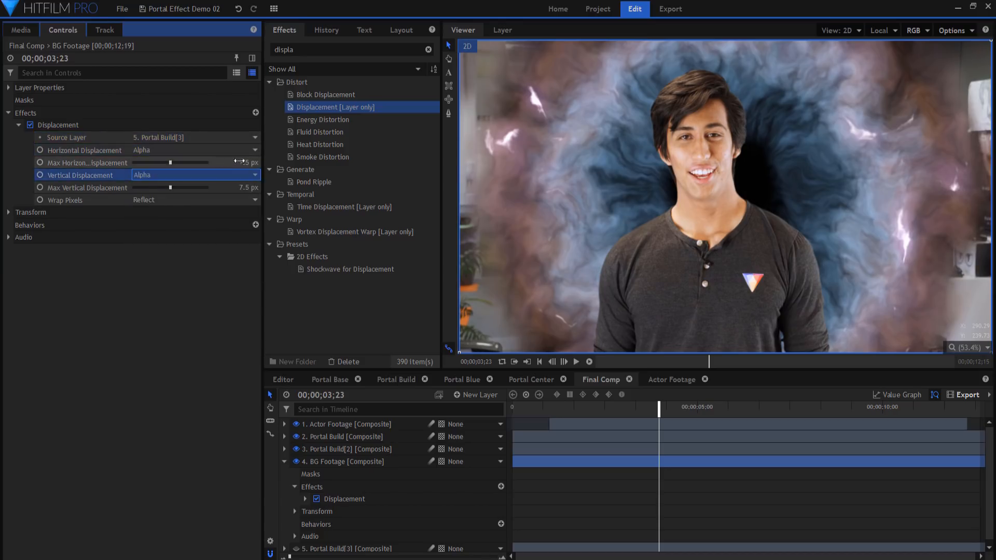
# Set the maximum horizontal and maximum vertical displacement of BG Footage to 80 px each.
pyautogui.write('80')
pyautogui.click(251, 187)
pyautogui.write('80')
pyautogui.press('Return')
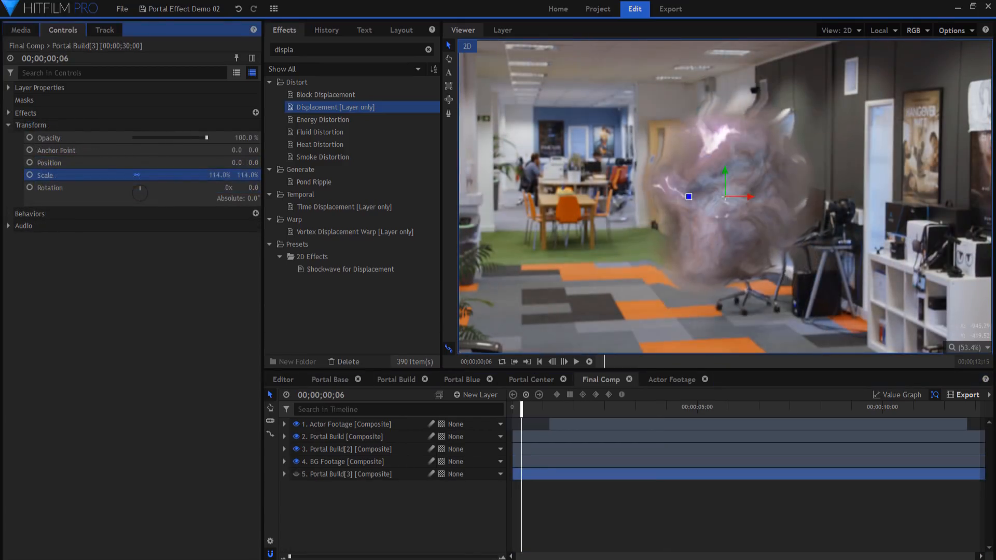
# Scale the hidden Portal Build[3] layer to 125%.
pyautogui.moveTo(220, 175); pyautogui.dragTo(226, 175)
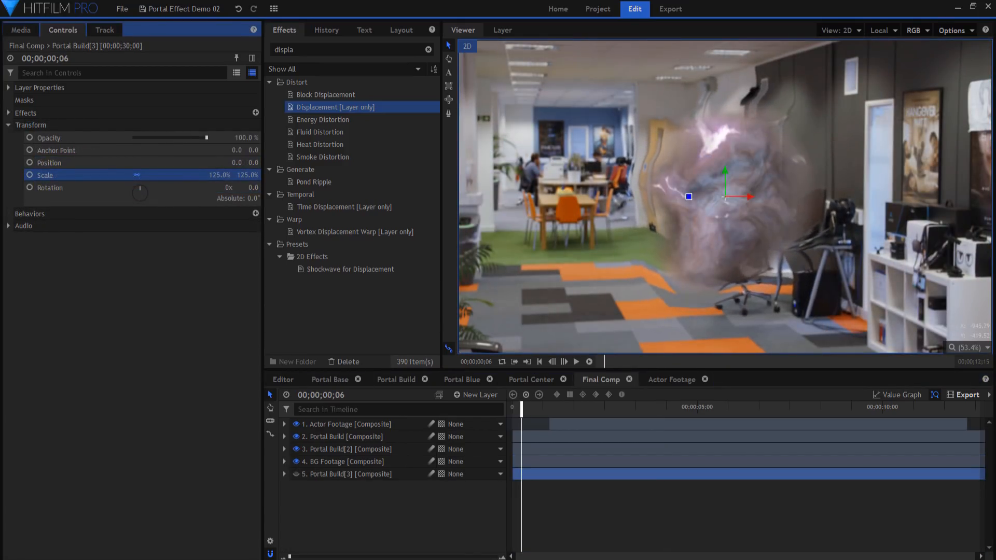
pyautogui.click(213, 324)
# Copy the Fractal Noise effect used in the portal, going through the Portal Build composite's Portal Base layer.
pyautogui.click(397, 380)
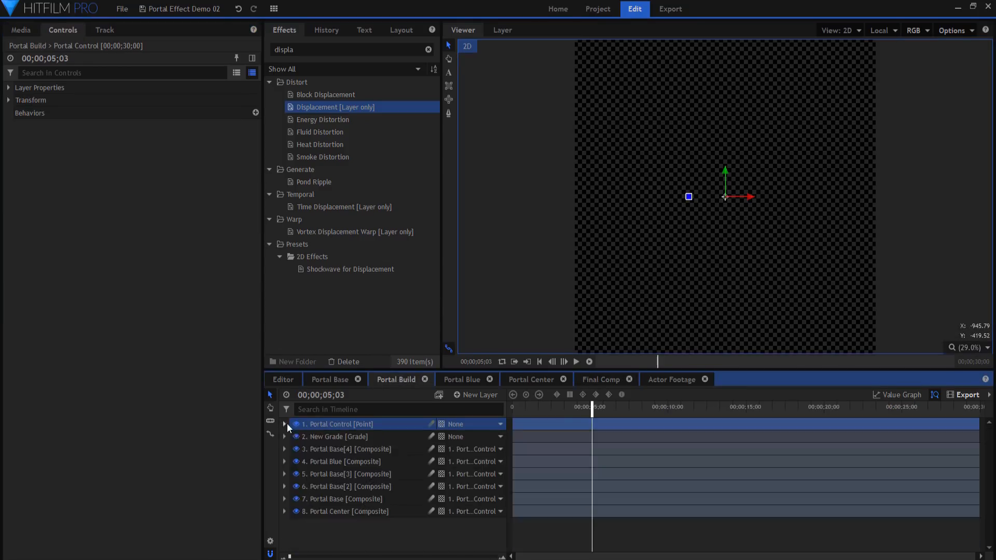
pyautogui.click(349, 499)
pyautogui.rightClick(88, 126)
pyautogui.click(104, 149)
# Add New Plane 1 above the other layers in Final Comp and paste the Fractal Noise effect onto it.
pyautogui.click(600, 380)
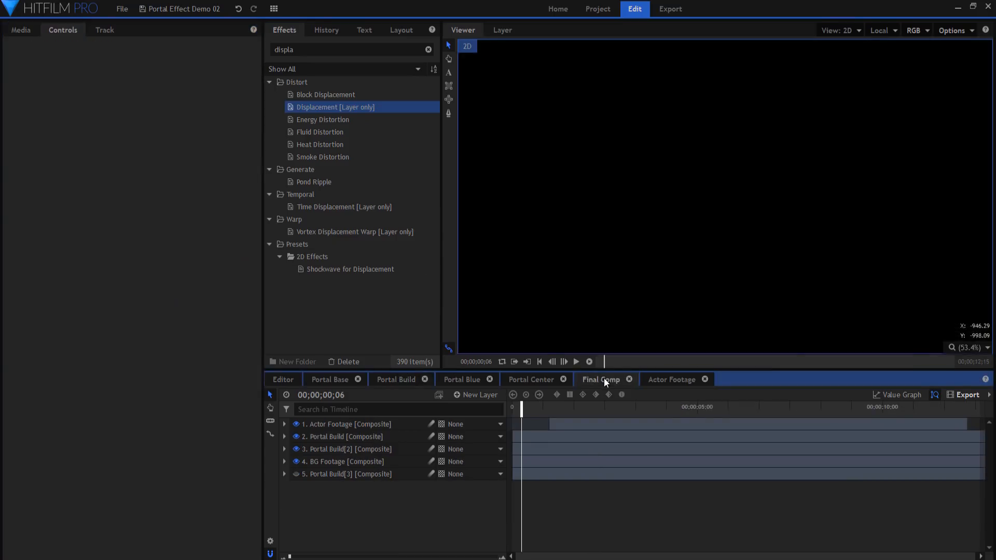
pyautogui.click(24, 34)
pyautogui.moveTo(44, 237); pyautogui.dragTo(388, 419)
pyautogui.click(62, 29)
pyautogui.rightClick(42, 111)
pyautogui.click(56, 129)
pyautogui.click(19, 125)
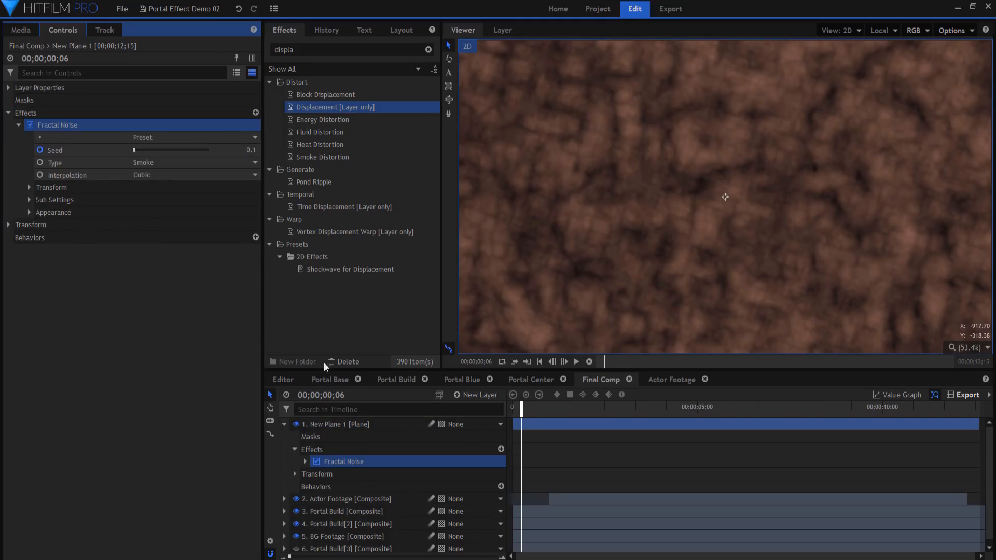
# Set New Plane 1's blend mode to Screen and its Fractal Noise scale to 637 px.
pyautogui.rightClick(375, 425)
pyautogui.moveTo(441, 105)
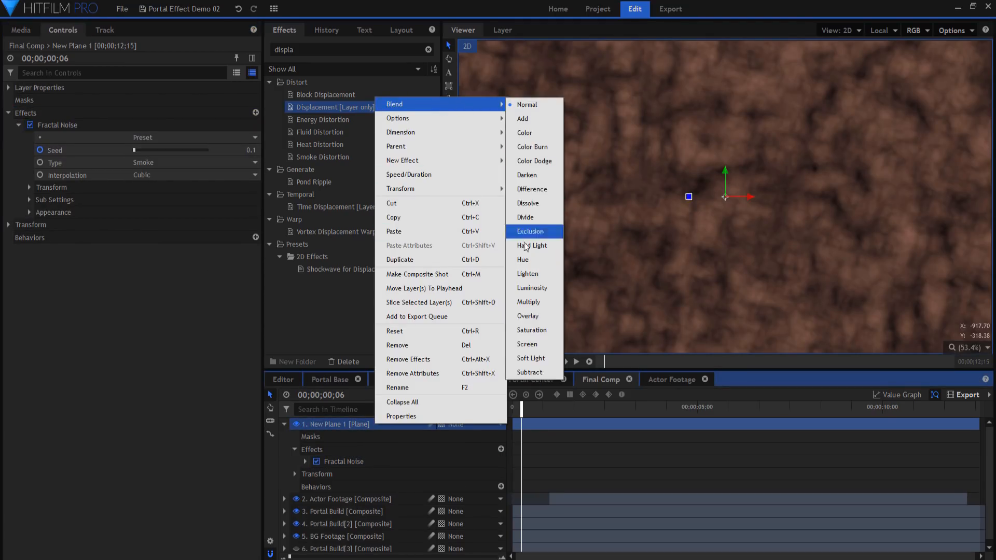
pyautogui.click(515, 338)
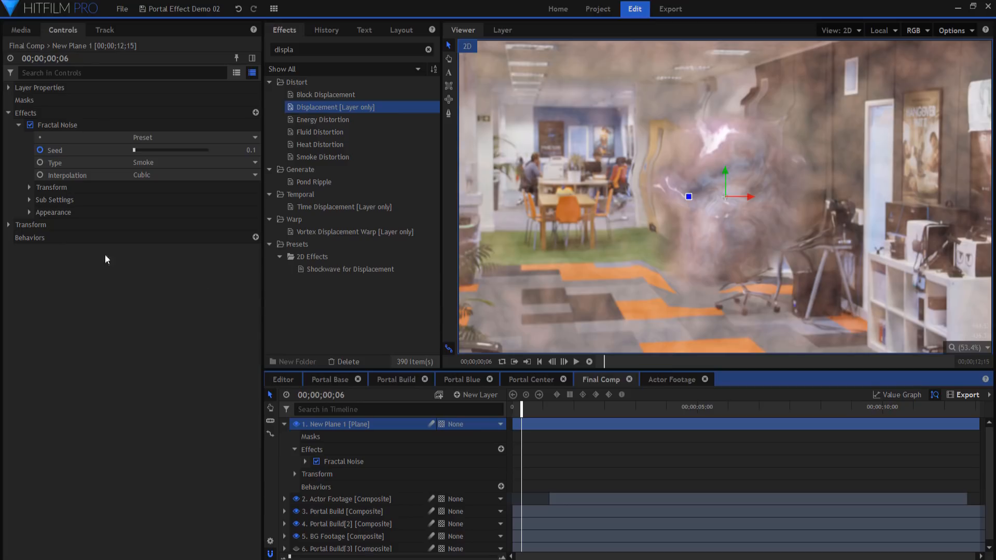
pyautogui.click(29, 187)
pyautogui.moveTo(156, 238); pyautogui.dragTo(178, 238)
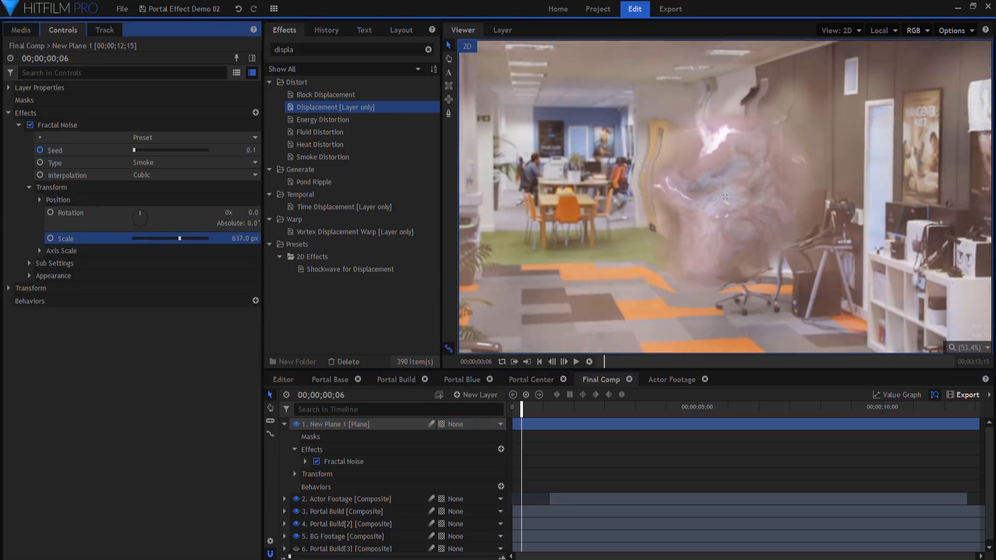
# Change the Fractal Noise Color 2 to RGB 144, 111, 83.
pyautogui.click(29, 275)
pyautogui.click(39, 301)
pyautogui.click(255, 314)
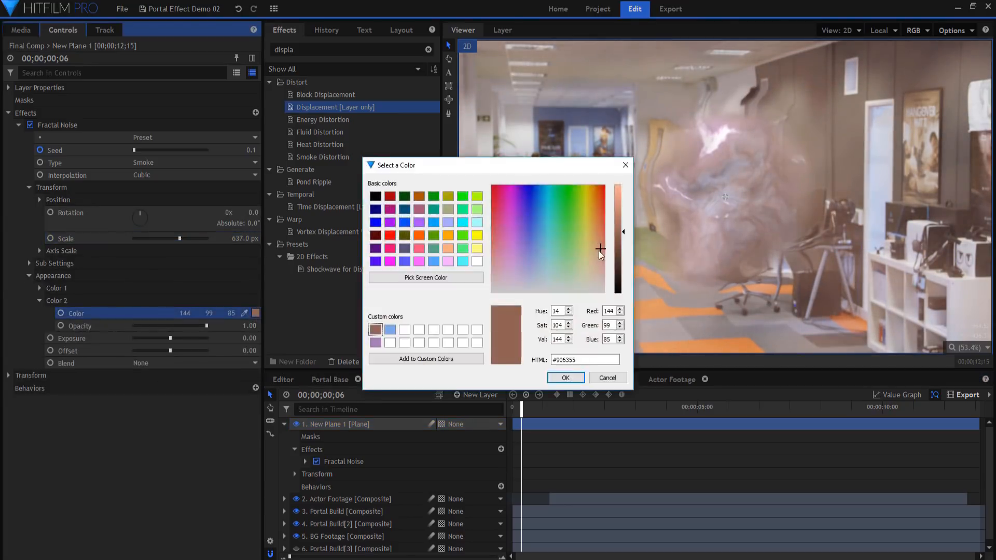
pyautogui.click(565, 377)
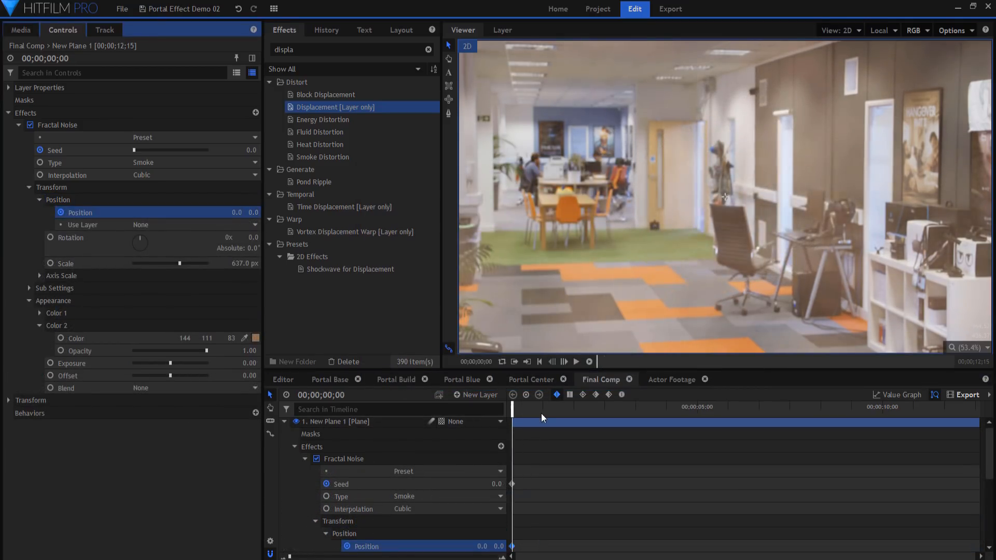
# Keyframe the Fractal Noise position from 0 at 00;00;00;00 to -10000 horizontally at 00;00;12;14.
pyautogui.press('End')
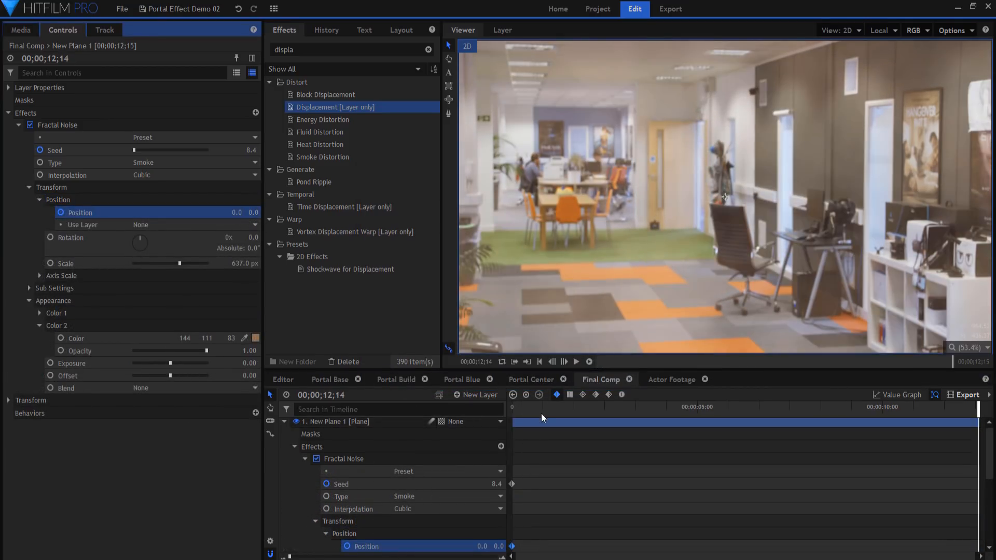
pyautogui.write('-10000')
pyautogui.press('Return')
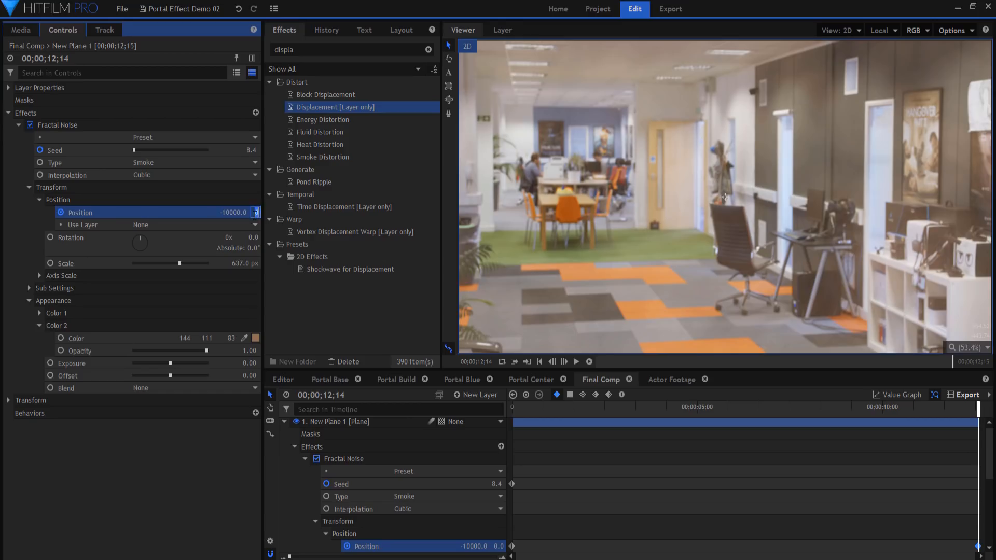
# Keyframe New Plane 1's layer opacity to fade in from 0% at 00;00;00;00 and fade back out to 0%.
pyautogui.press('Home')
pyautogui.click(8, 401)
pyautogui.click(239, 412)
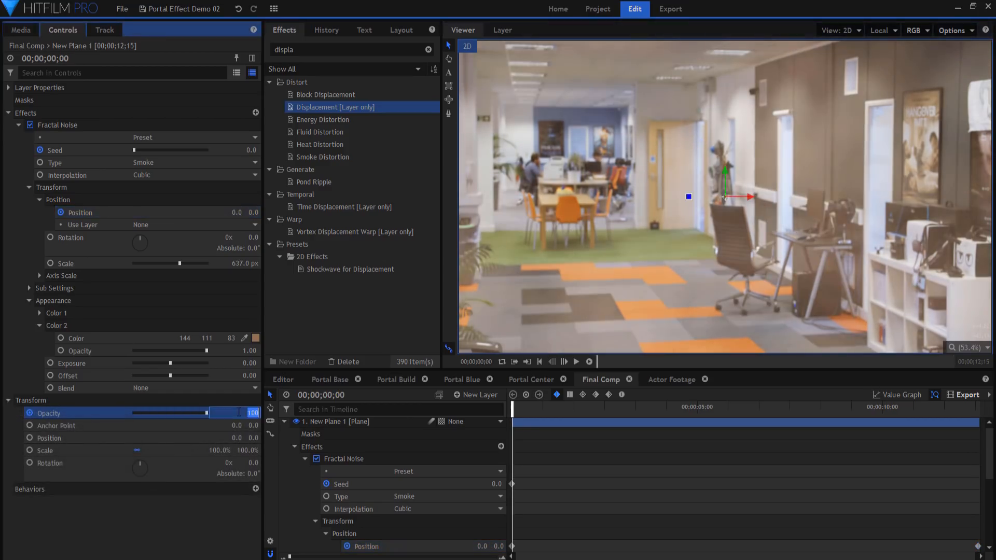
pyautogui.write('0')
pyautogui.press('Return')
pyautogui.click(547, 409)
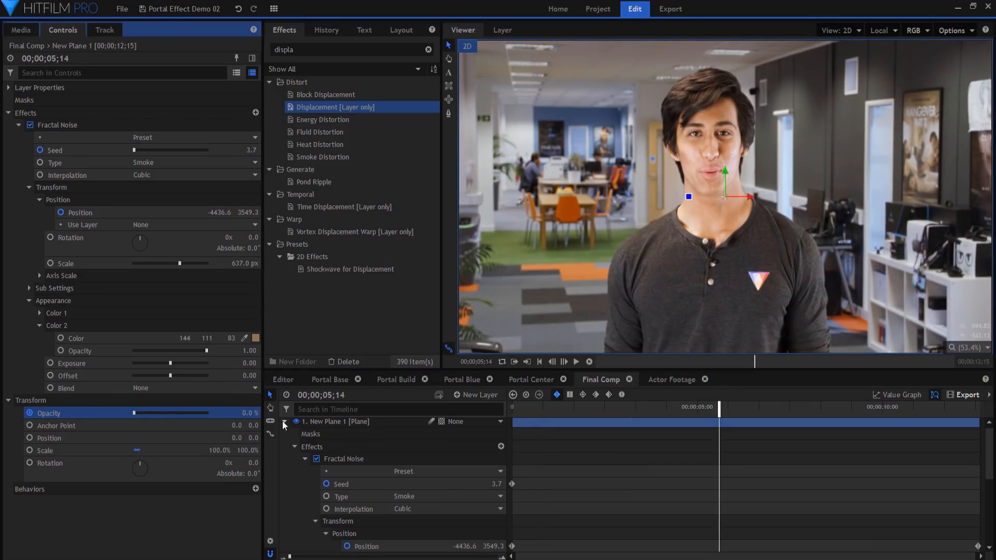
# Collapse New Plane 1, move it between Portal Build[2] and BG Footage, and preview the composite.
pyautogui.click(284, 423)
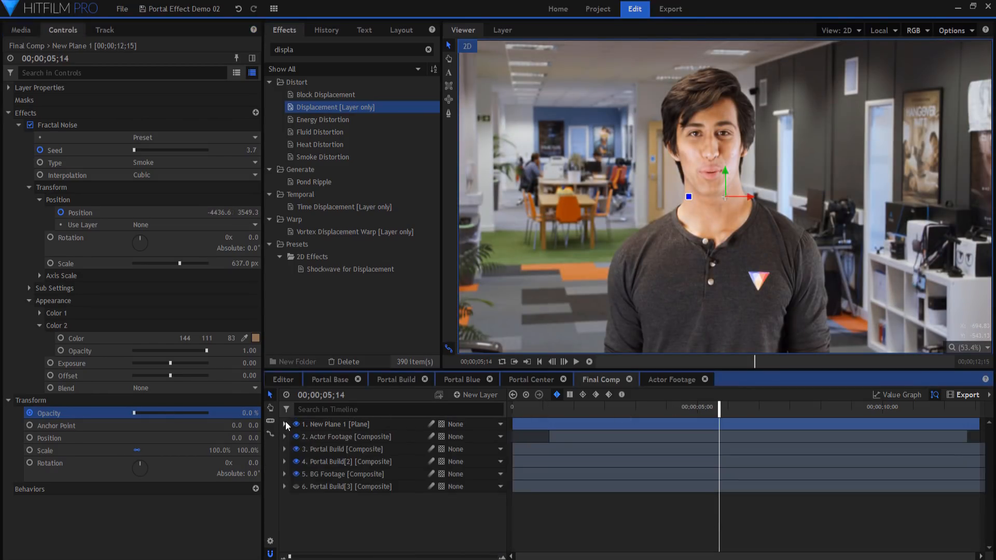
pyautogui.moveTo(356, 424); pyautogui.dragTo(349, 499)
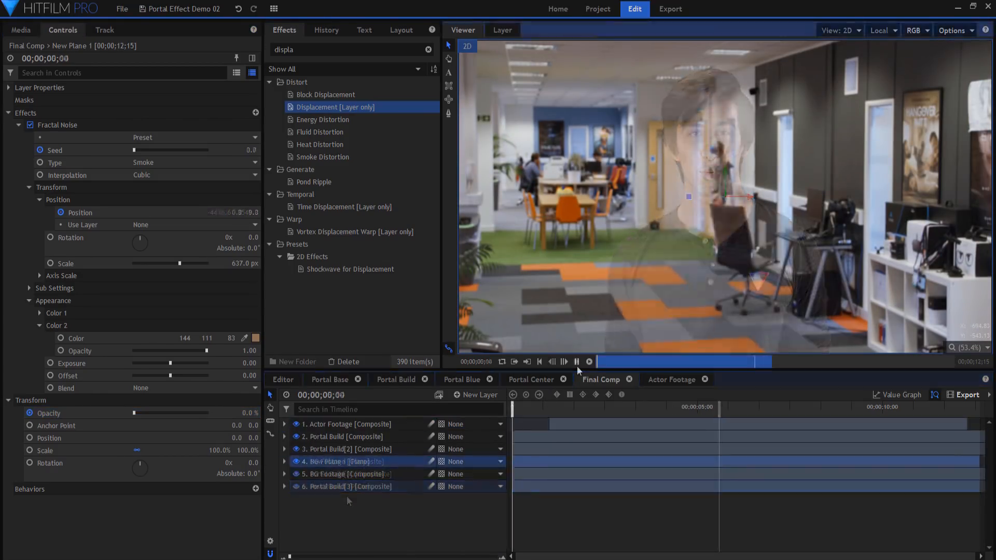
pyautogui.click(577, 363)
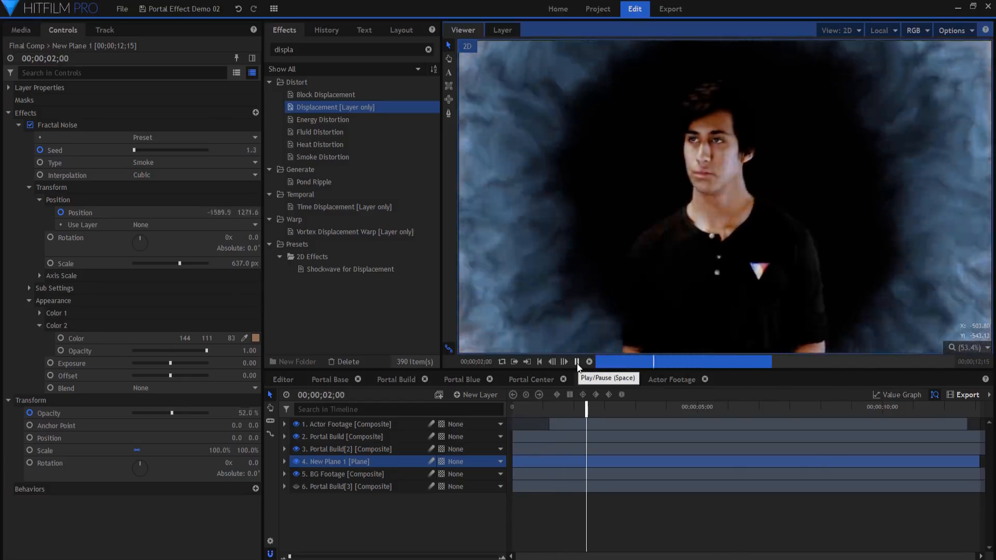